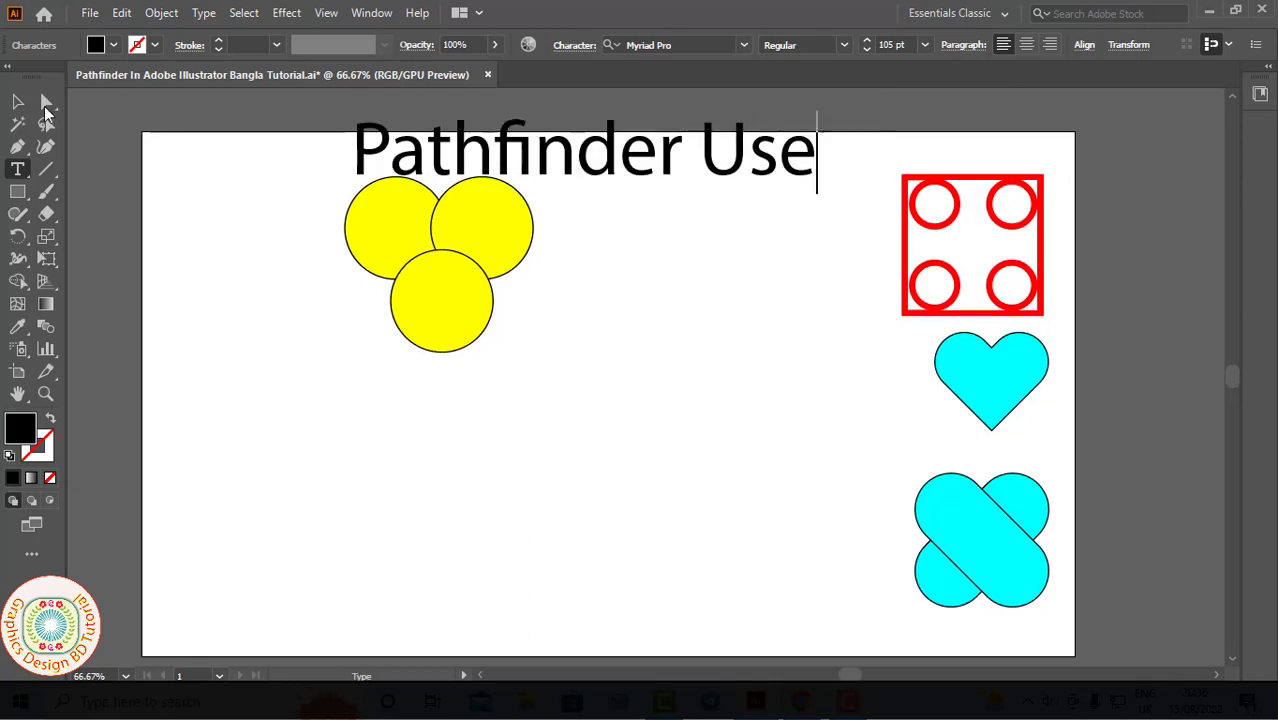
# Retype the title as 'Pathfinder Use In Adobe Illustrator' and move it toward the lower left
pyautogui.write('In Adobe Illustrator')
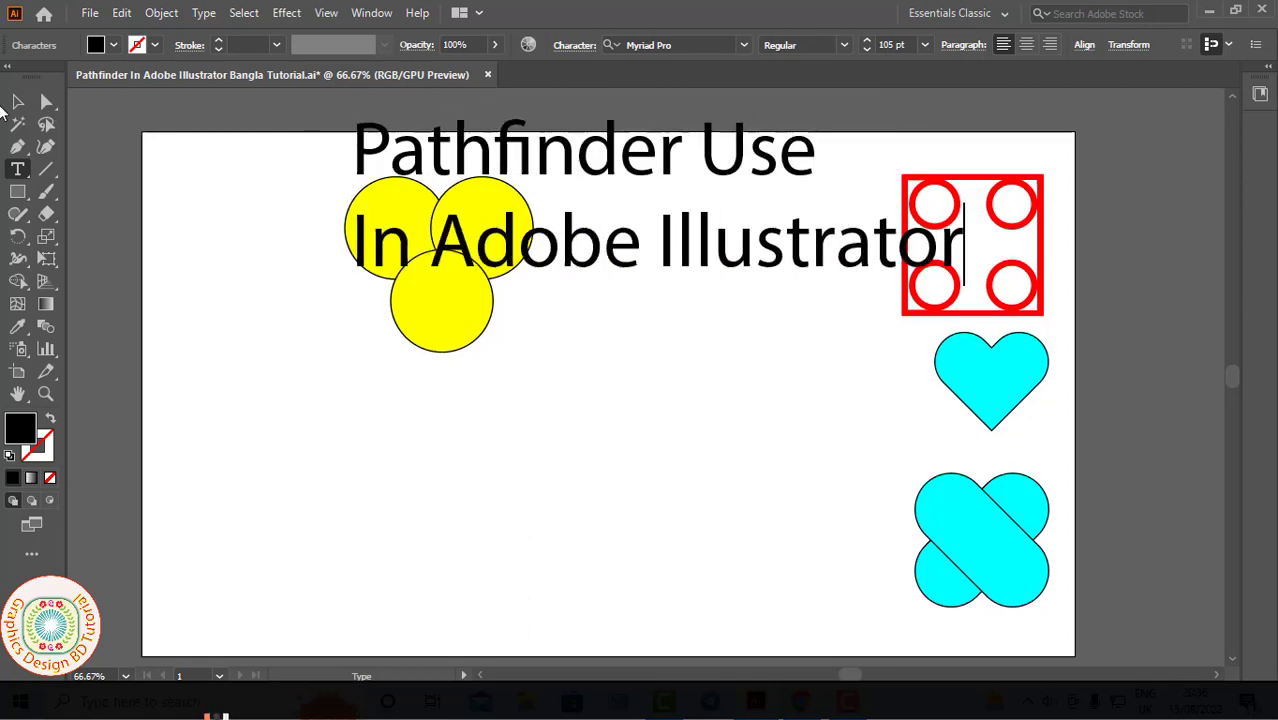
pyautogui.press('Escape')
pyautogui.moveTo(619, 188); pyautogui.dragTo(494, 428)
# Add 'Bangla Tutorial' text at the top of the artboard and reposition the title lower left
pyautogui.keyDown('ctrl'); pyautogui.click(257, 206); pyautogui.keyUp('ctrl')
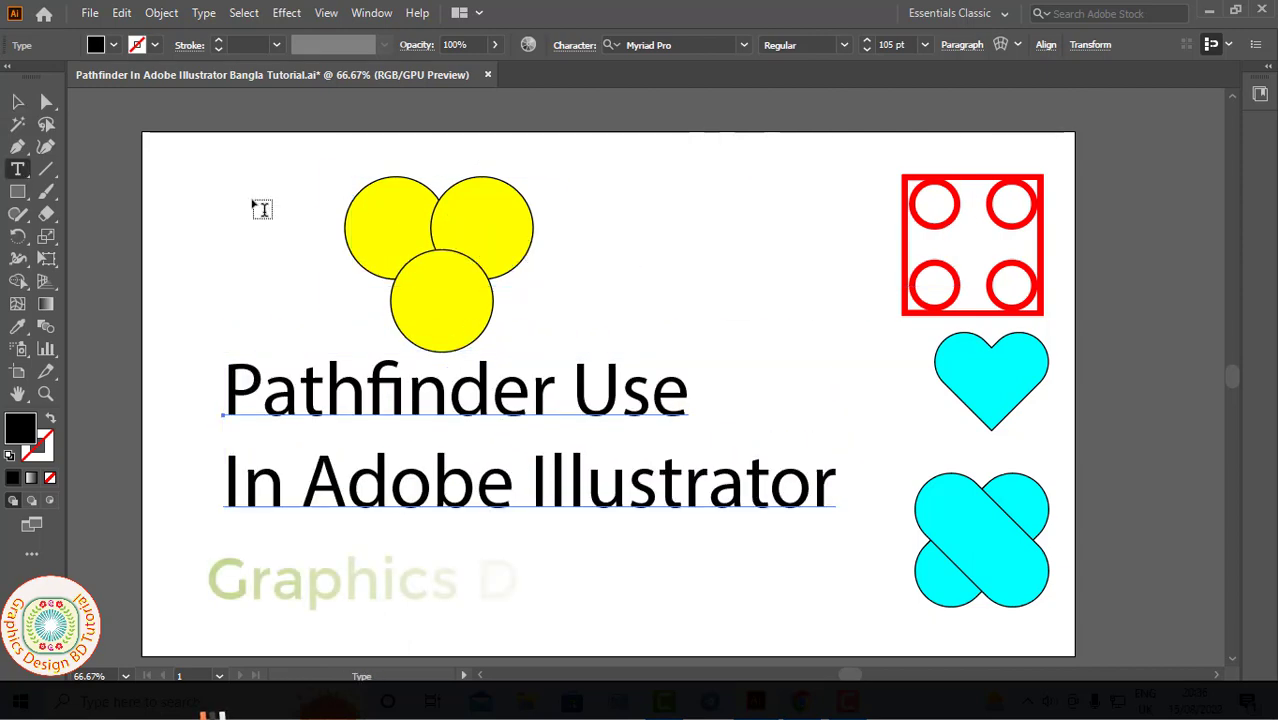
pyautogui.click(595, 264)
pyautogui.write('Bangla Tutorial')
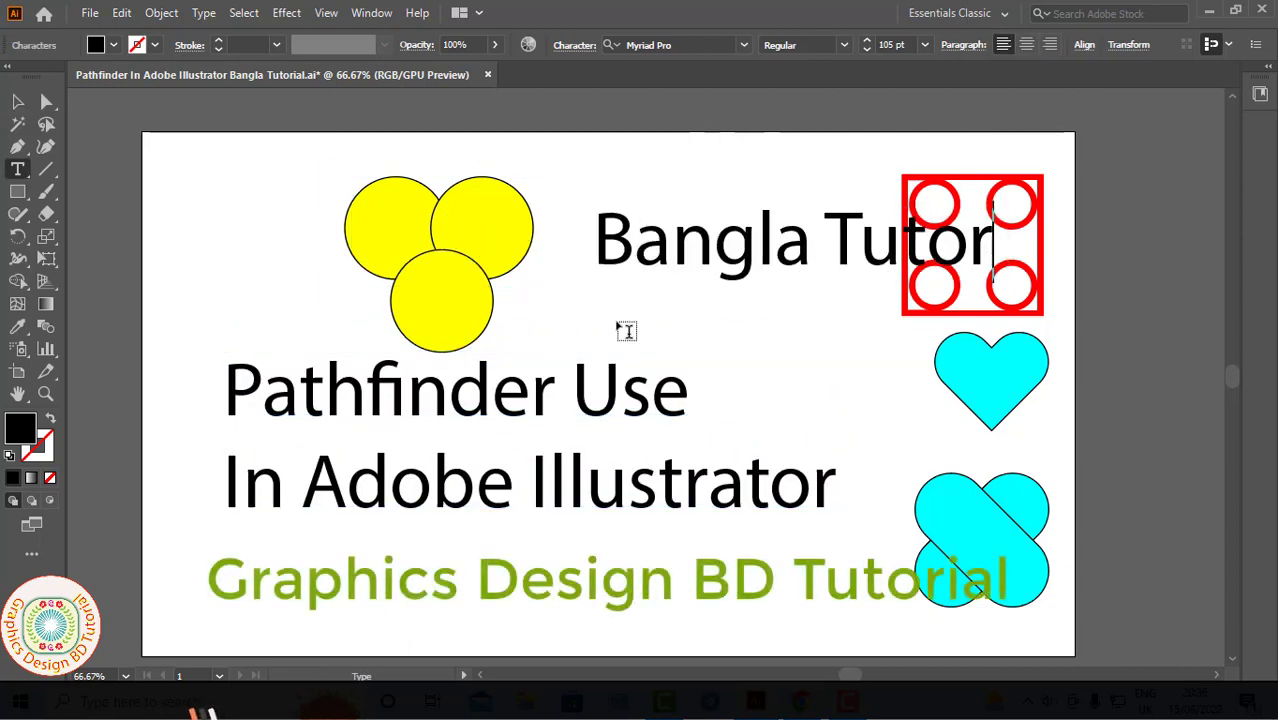
pyautogui.click(17, 101)
pyautogui.moveTo(620, 240); pyautogui.dragTo(435, 120)
pyautogui.moveTo(300, 395); pyautogui.dragTo(242, 525)
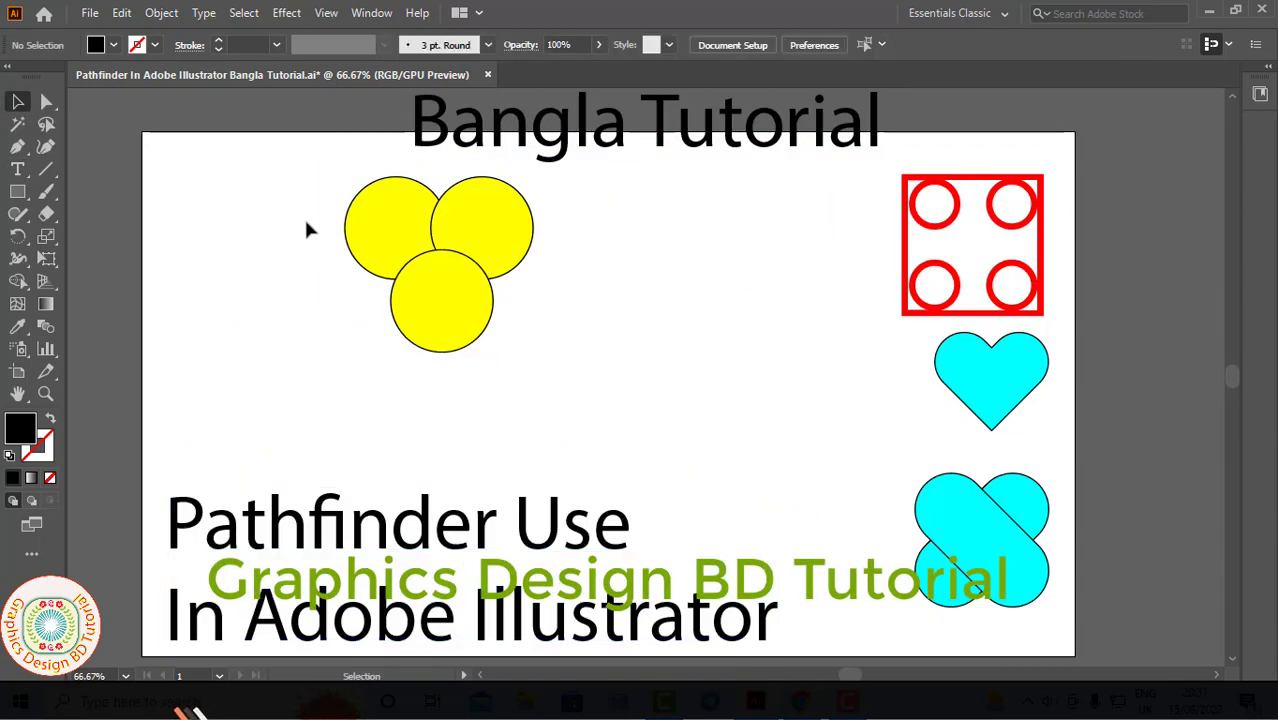
# Replace the old yellow circles with a new yellow circle drawn near the top left
pyautogui.moveTo(304, 216); pyautogui.dragTo(360, 240)
pyautogui.press('Delete')
pyautogui.press('l')
pyautogui.moveTo(188, 197)
pyautogui.mouseDown()
pyautogui.moveTo(276, 285)
pyautogui.moveTo(318, 281)
pyautogui.moveTo(284, 320)
pyautogui.moveTo(291, 332)
pyautogui.moveTo(398, 370)
pyautogui.moveTo(321, 279)
pyautogui.mouseUp()
pyautogui.press('v')
# Rotate a copy of both yellow circles a quarter turn to make four overlapping circles
pyautogui.moveTo(210, 285); pyautogui.dragTo(332, 331)
pyautogui.press('r')
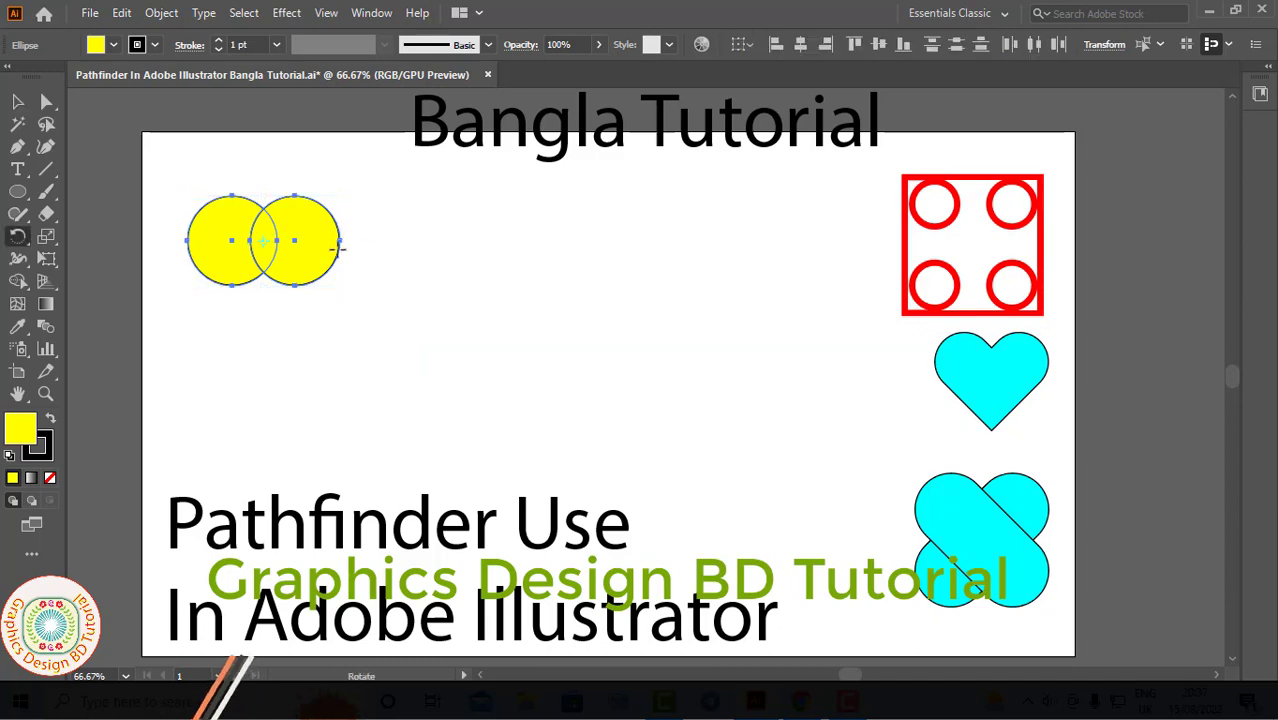
pyautogui.moveTo(340, 244); pyautogui.dragTo(256, 370)
pyautogui.press('v')
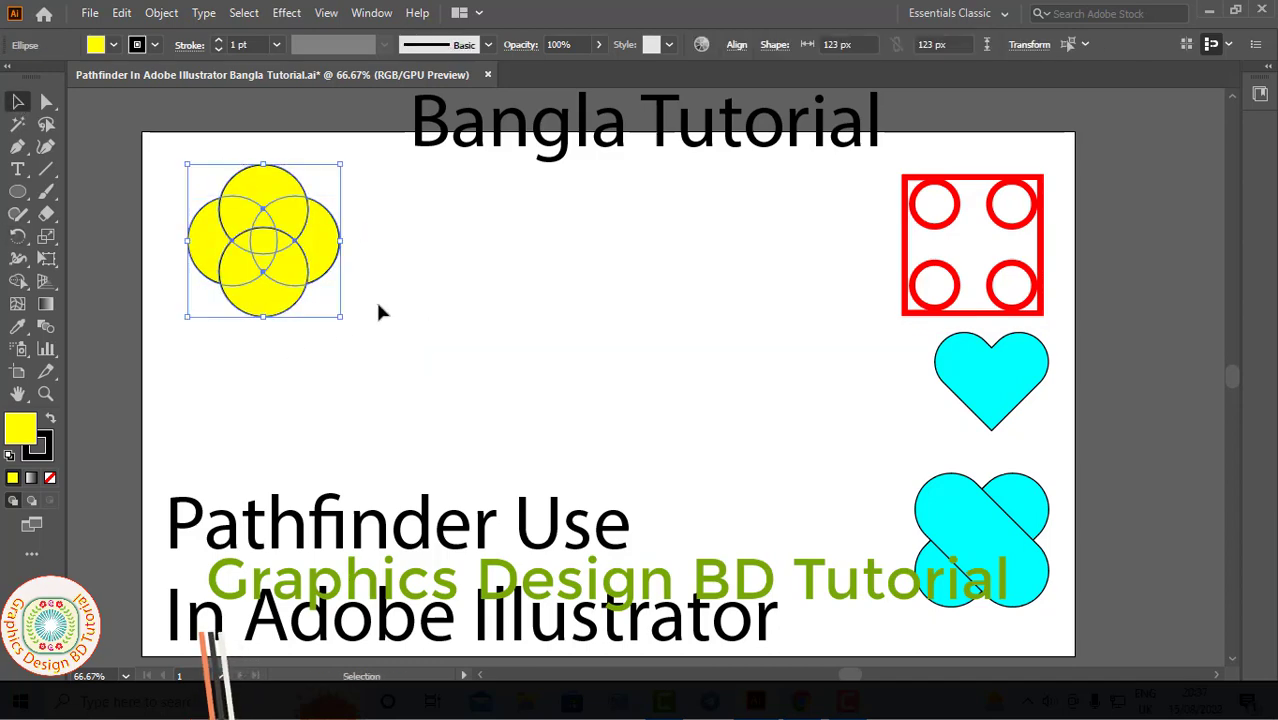
# Divide the overlapping circles into separate pieces with Pathfinder
pyautogui.click(371, 12)
pyautogui.scroll(-4, 540, 528)
pyautogui.click(458, 497)
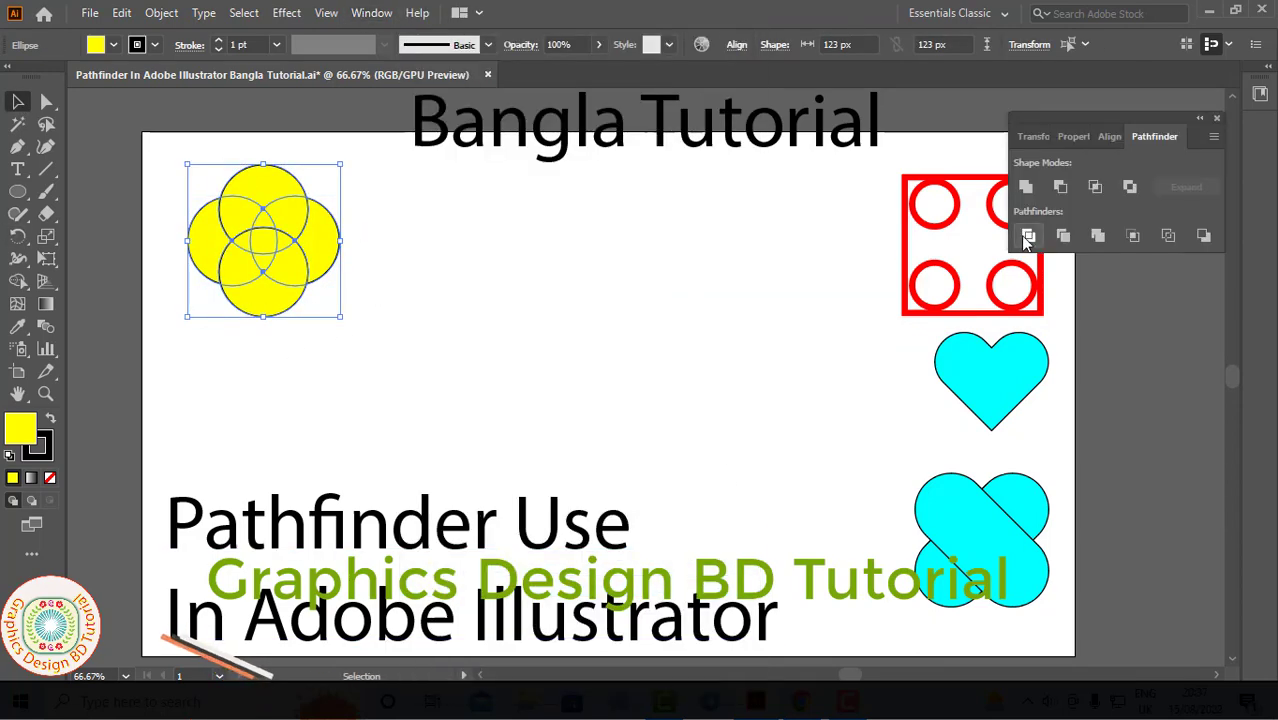
pyautogui.click(1028, 235)
pyautogui.rightClick(308, 260)
pyautogui.click(342, 242)
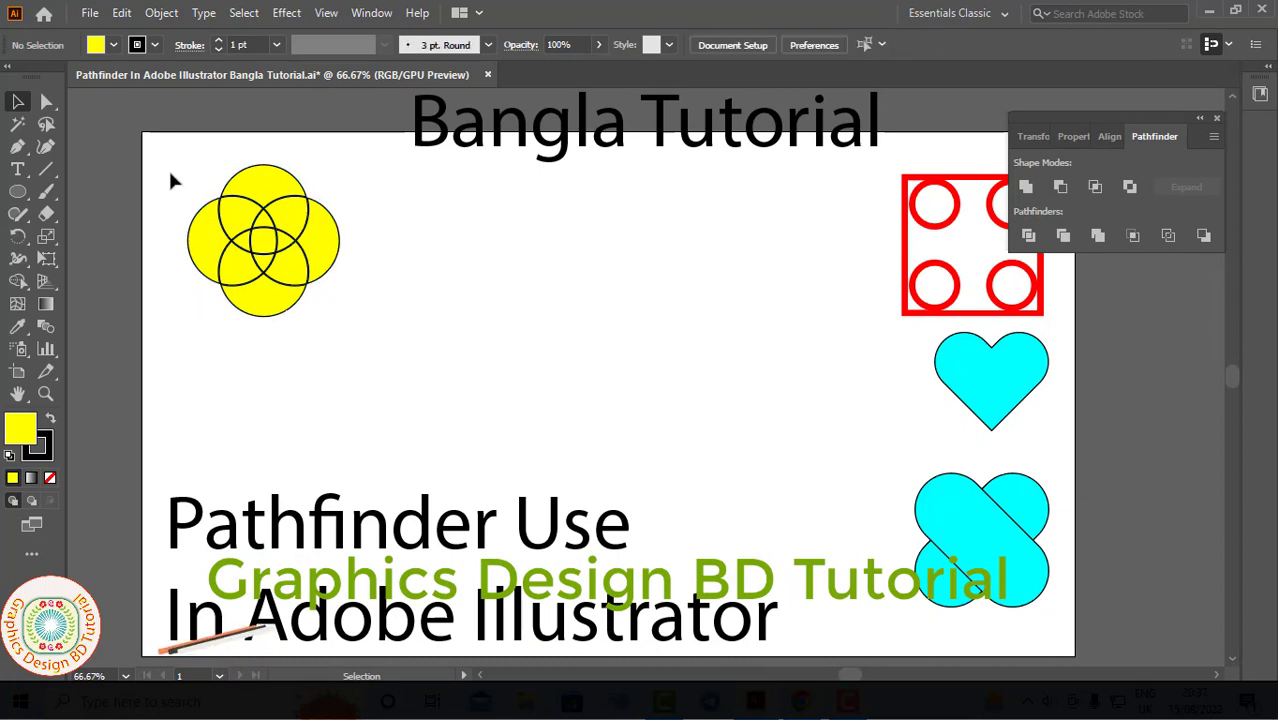
# Give the divided flower no fill and a red outline
pyautogui.click(113, 44)
pyautogui.click(10, 76)
pyautogui.click(218, 40)
pyautogui.click(218, 40)
pyautogui.click(218, 40)
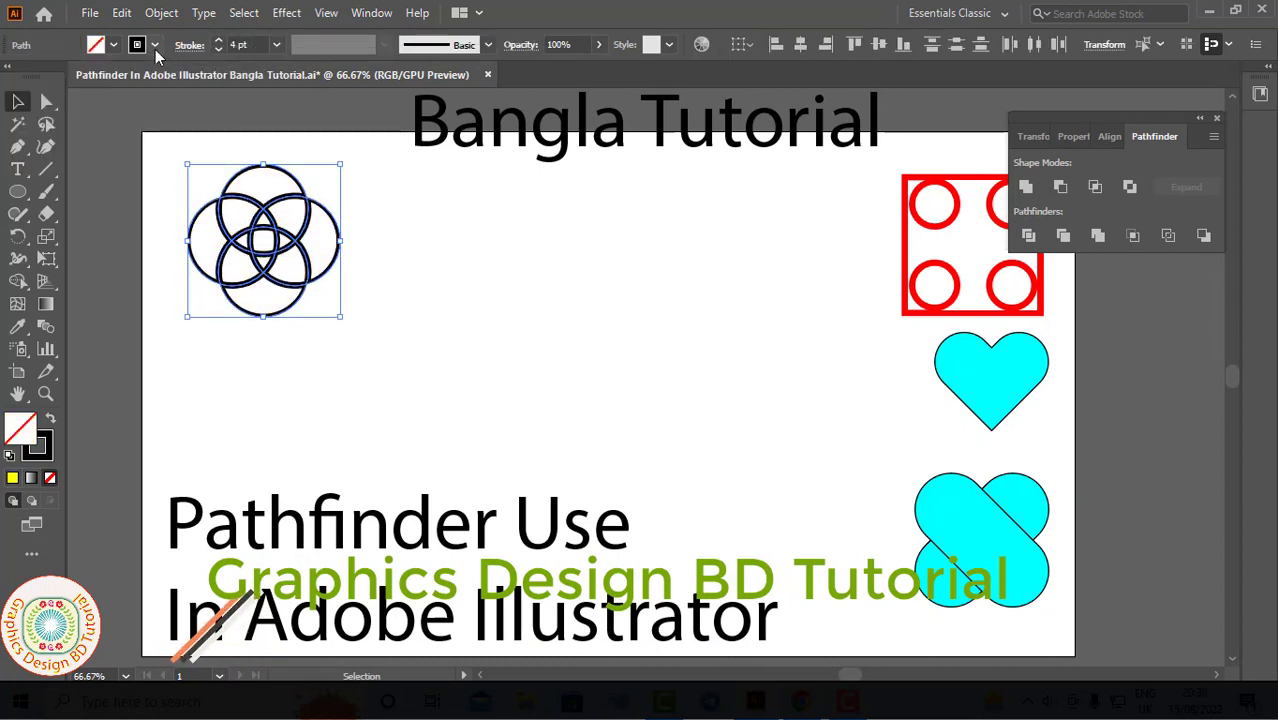
pyautogui.click(155, 44)
pyautogui.click(62, 76)
pyautogui.click(298, 200)
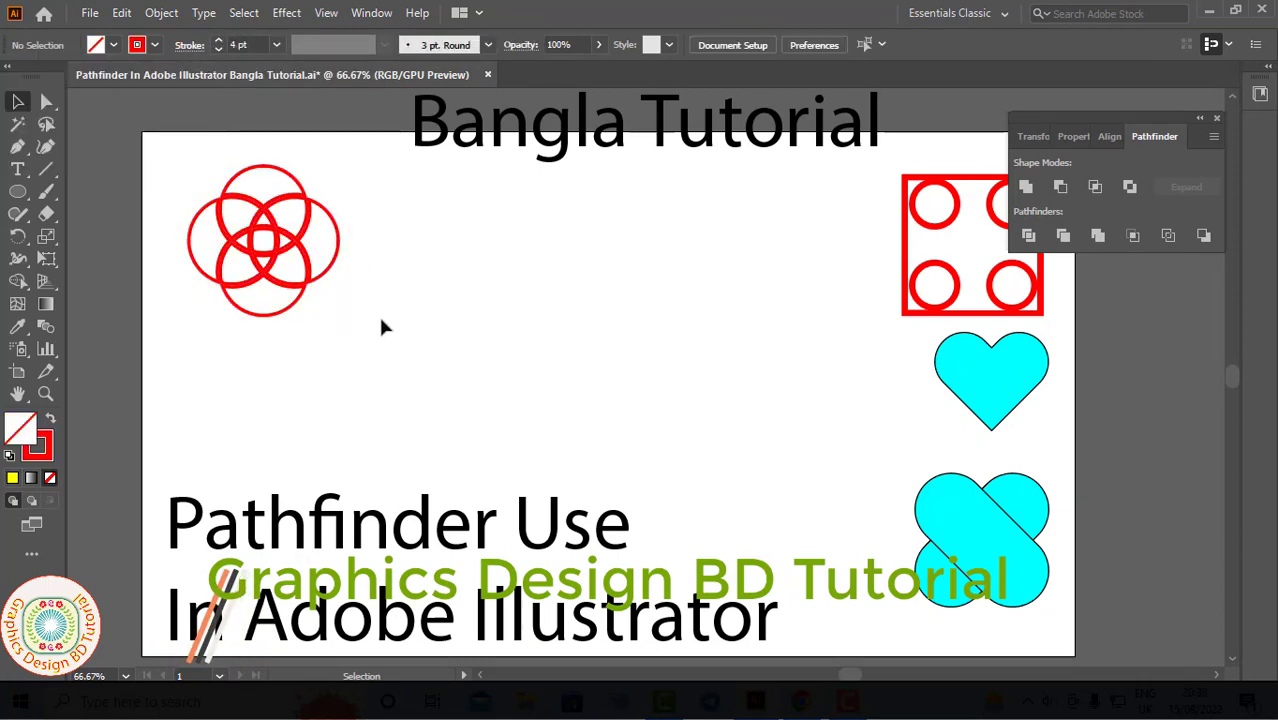
# Draw a 100 x 250 px rectangle and move it toward the artboard centre
pyautogui.press('m')
pyautogui.click(501, 316)
pyautogui.press('Tab')
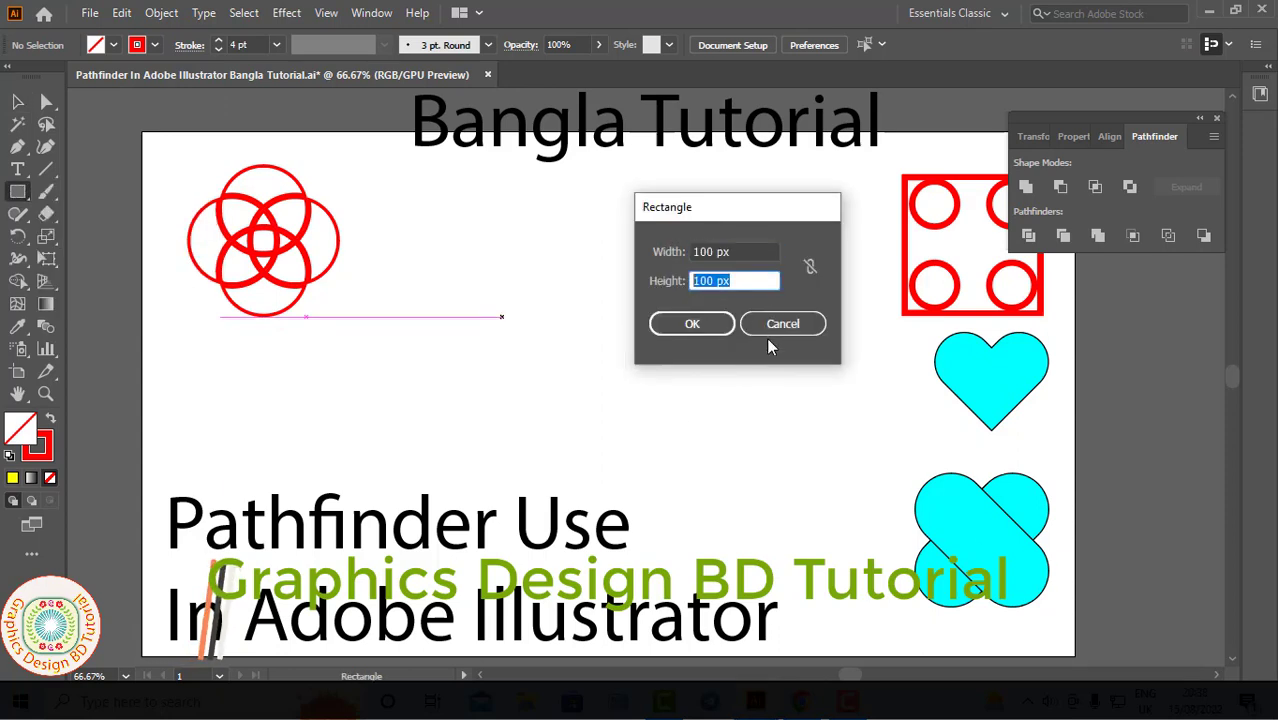
pyautogui.write('250')
pyautogui.press('Return')
pyautogui.press('v')
pyautogui.moveTo(515, 442); pyautogui.dragTo(515, 380)
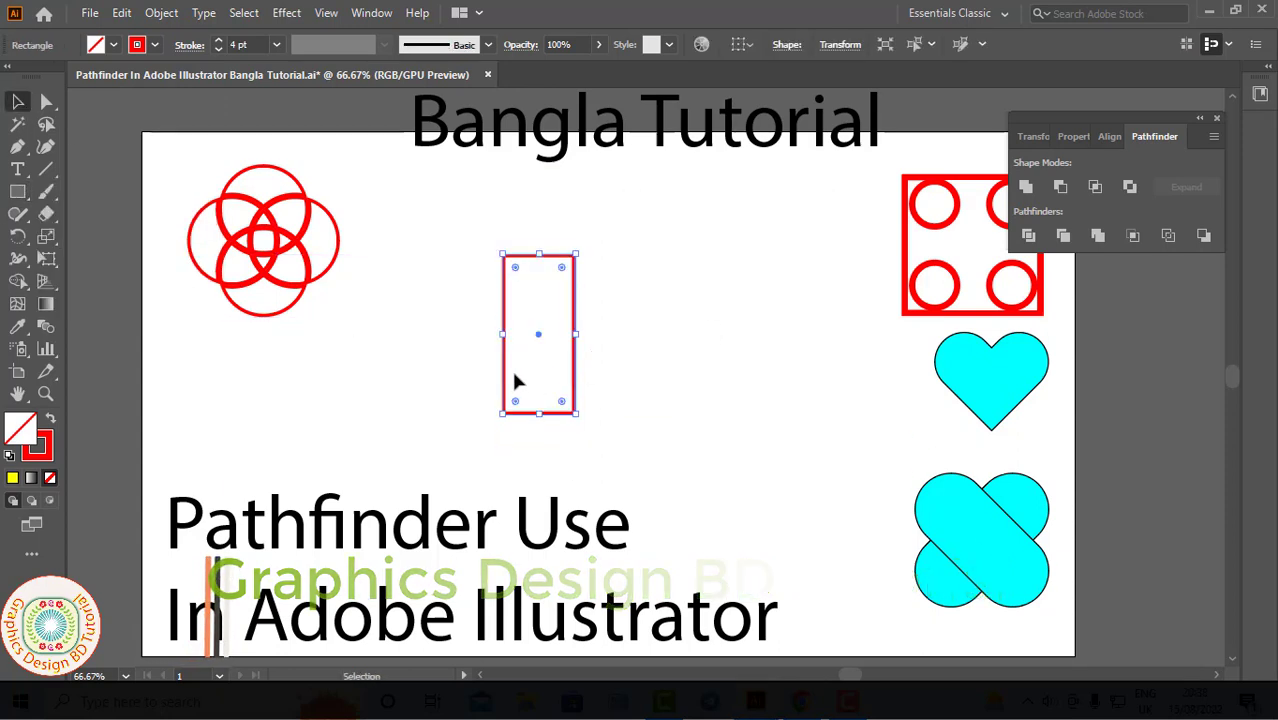
# Make rotated copies of the rectangle at 45° and -45°
pyautogui.press('r')
pyautogui.press('Return')
pyautogui.click(884, 207)
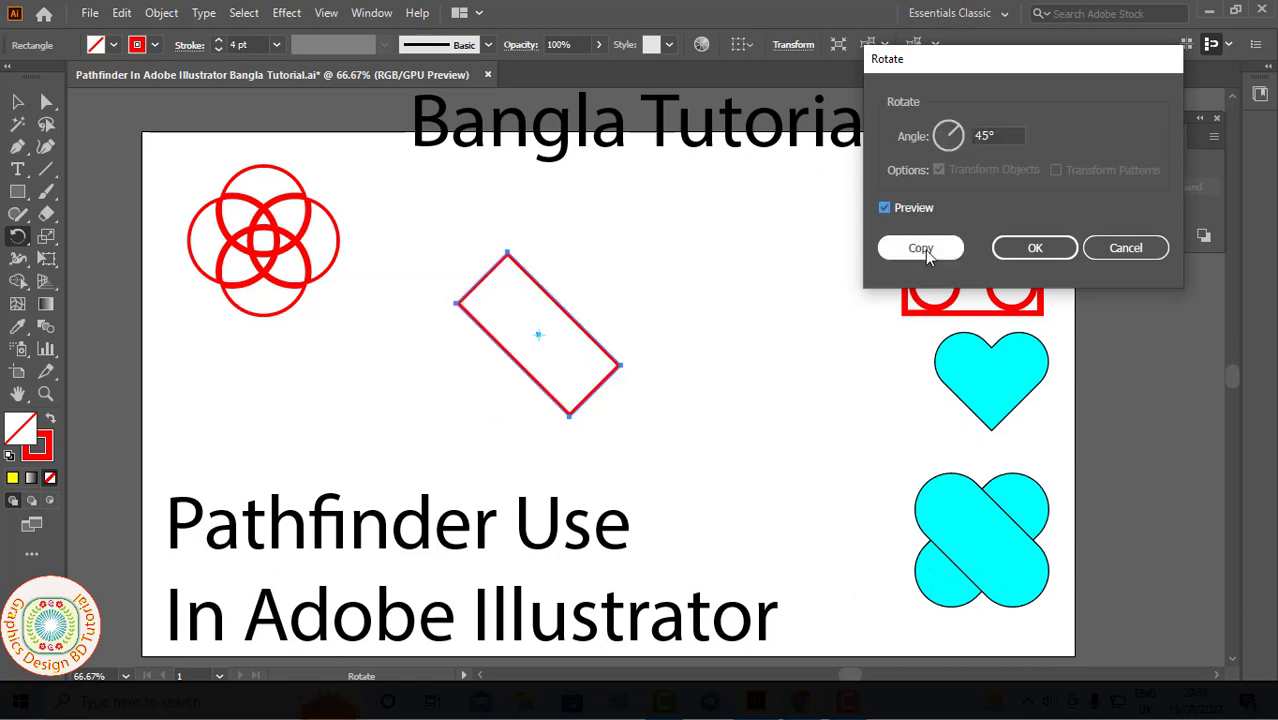
pyautogui.click(920, 248)
pyautogui.hotkey('ctrl', 'z')
pyautogui.press('Return')
pyautogui.write('-45')
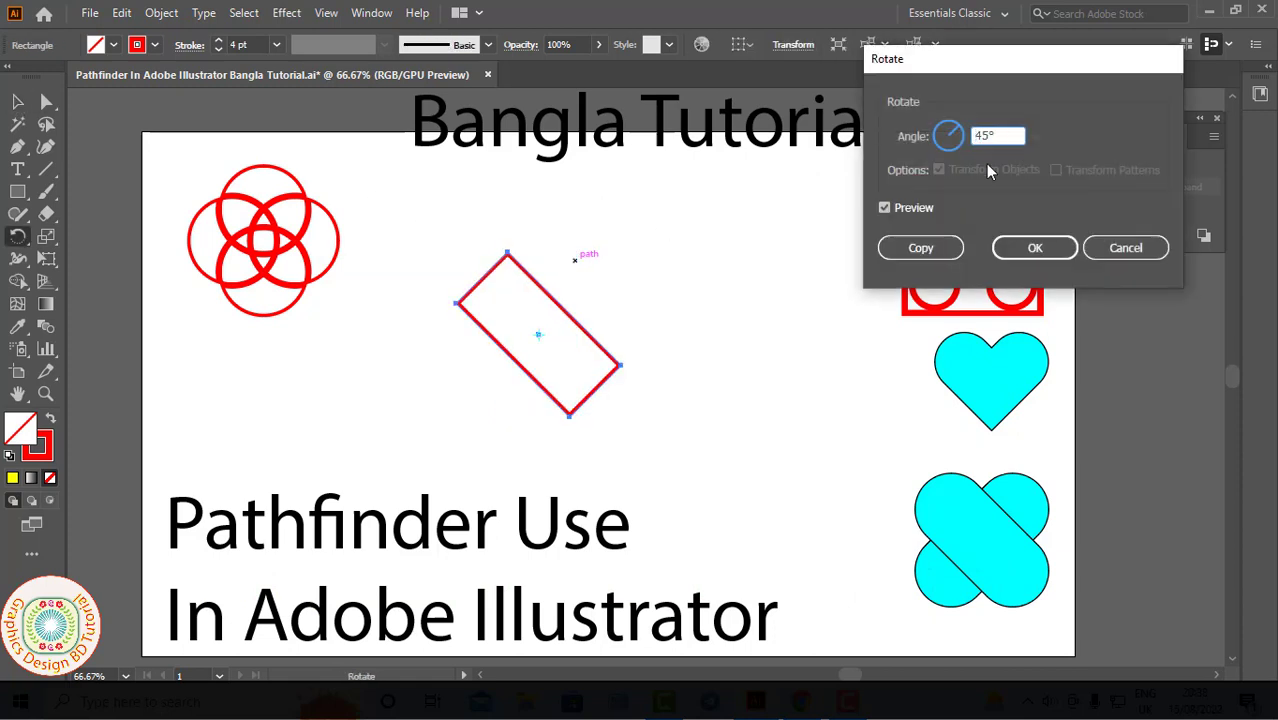
pyautogui.click(921, 248)
# Delete the upright rectangle and fill the two crossed rectangles white
pyautogui.press('v')
pyautogui.click(740, 360)
pyautogui.click(575, 325)
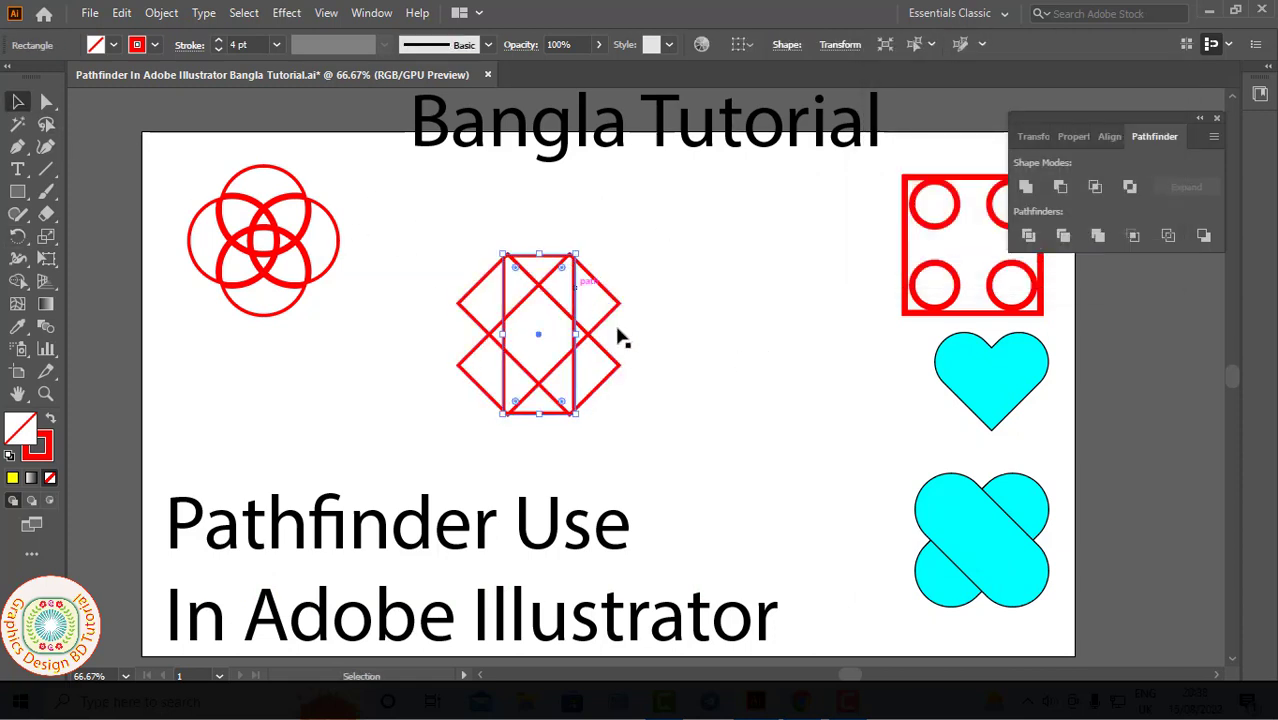
pyautogui.press('Delete')
pyautogui.moveTo(471, 355); pyautogui.dragTo(476, 414)
pyautogui.moveTo(424, 246); pyautogui.dragTo(630, 401)
pyautogui.click(113, 44)
pyautogui.click(16, 85)
pyautogui.click(590, 380)
# Round the crossed rectangles' corners fully
pyautogui.press('a')
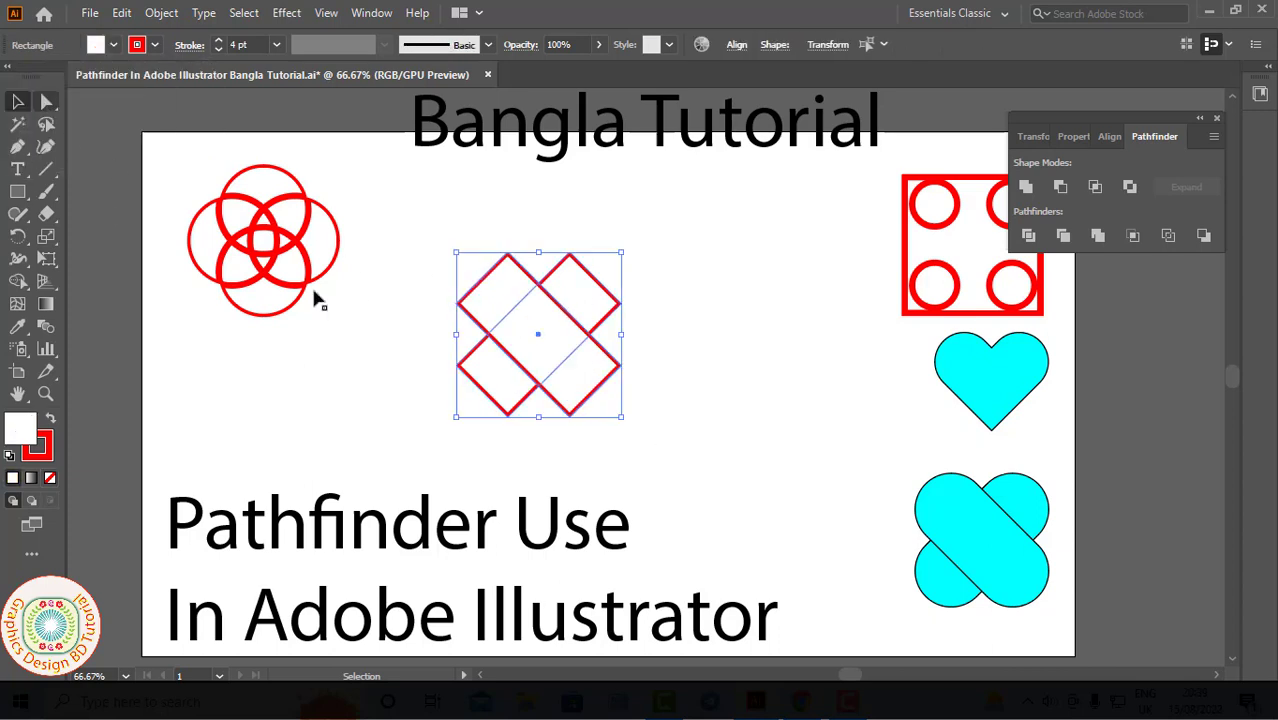
pyautogui.moveTo(478, 315); pyautogui.dragTo(520, 320)
pyautogui.click(676, 406)
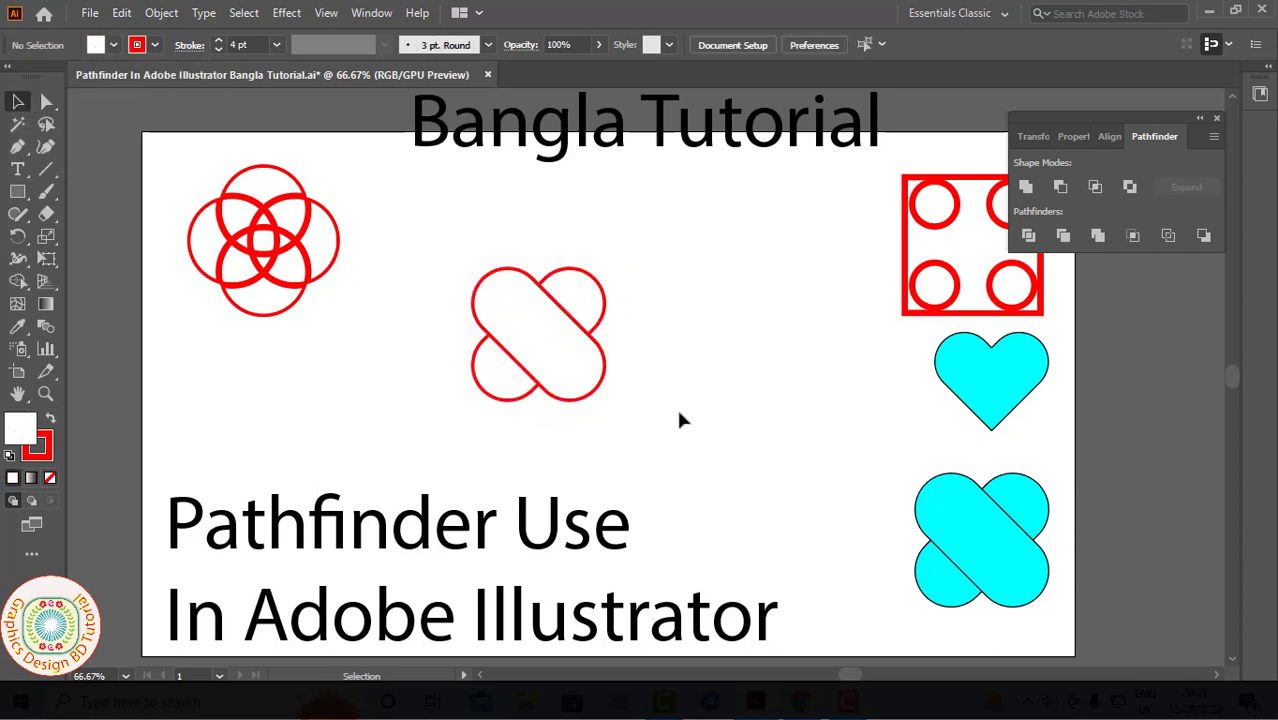
pyautogui.press('v')
pyautogui.moveTo(442, 234); pyautogui.dragTo(672, 420)
# Divide the crossed shapes, delete the two bottom lobes, and unite the rest into a heart
pyautogui.click(1028, 235)
pyautogui.rightClick(585, 362)
pyautogui.click(549, 416)
pyautogui.click(500, 378)
pyautogui.press('Delete')
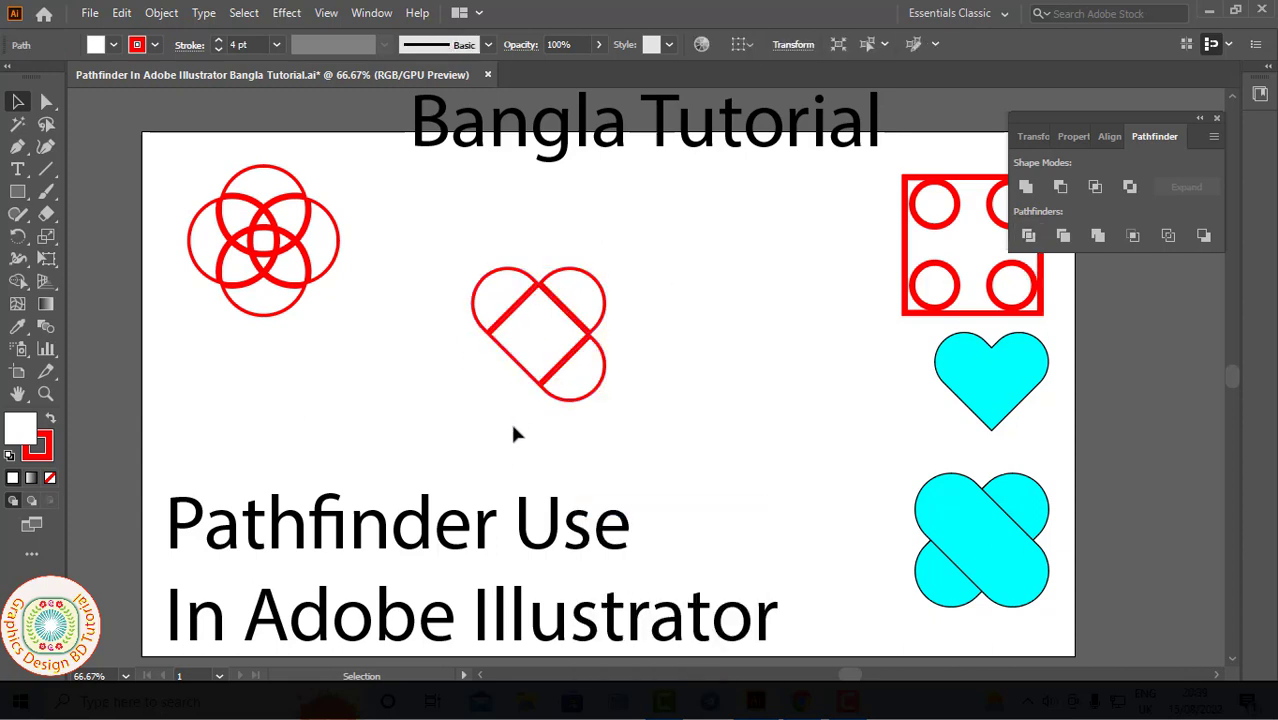
pyautogui.click(590, 378)
pyautogui.press('Delete')
pyautogui.click(585, 362)
pyautogui.click(1025, 186)
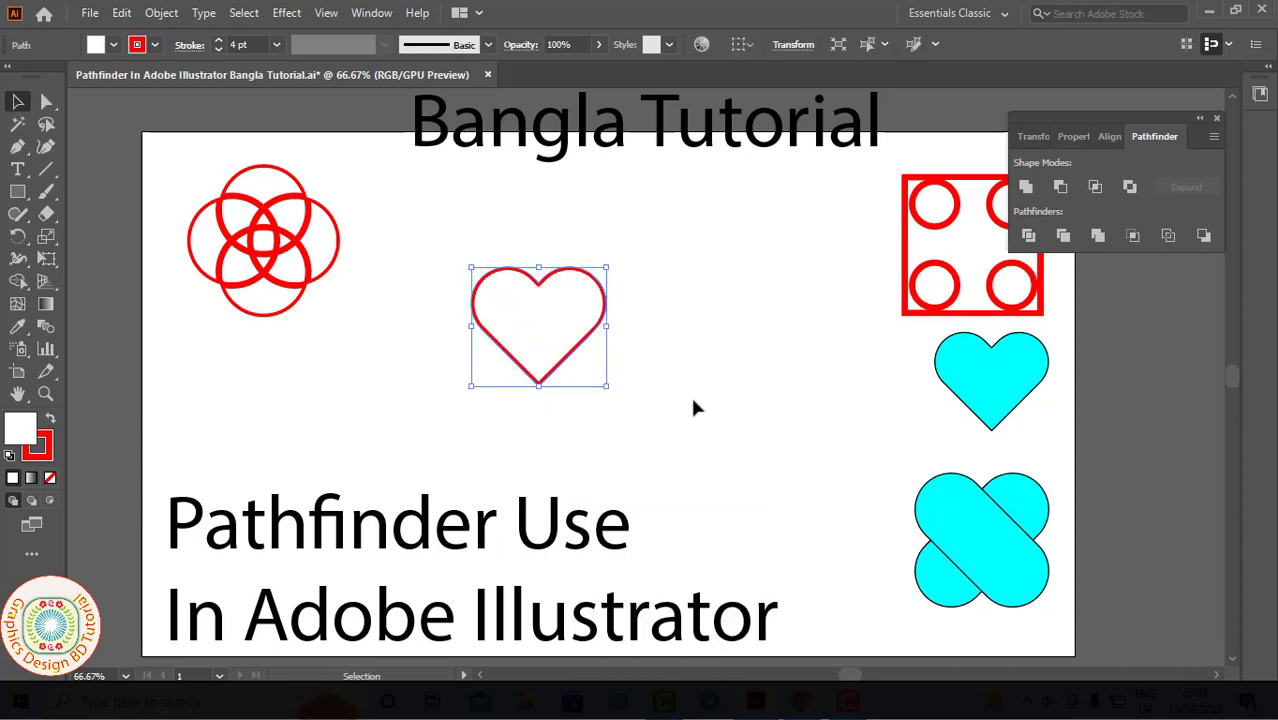
pyautogui.click(619, 420)
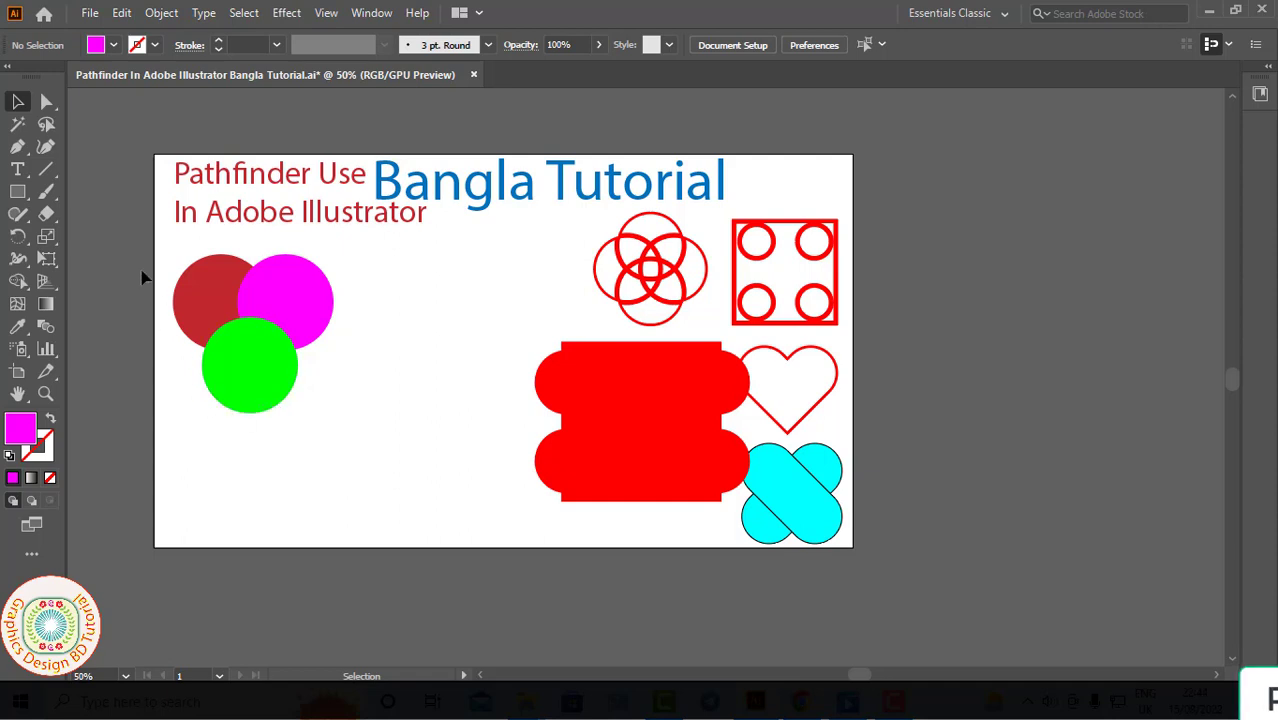
# Select and deselect the three-circle group, then open the Window menu
pyautogui.moveTo(305, 425); pyautogui.dragTo(310, 424)
pyautogui.click(398, 388)
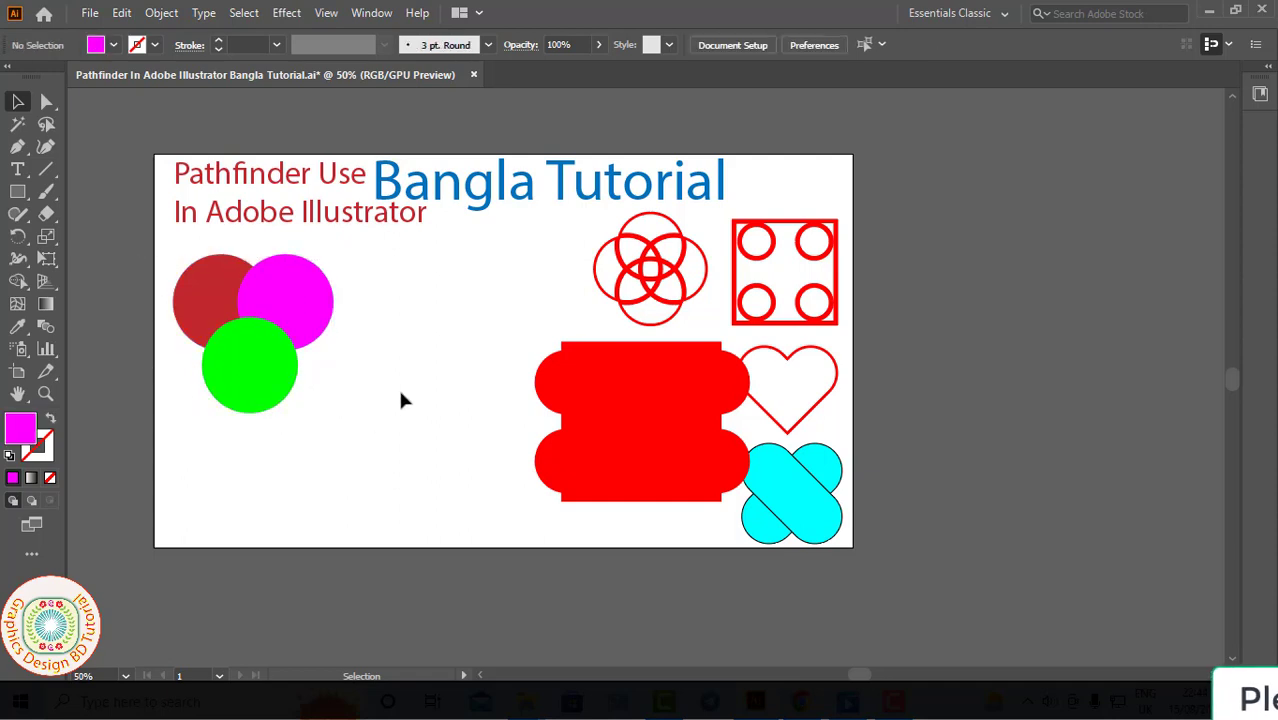
pyautogui.click(372, 14)
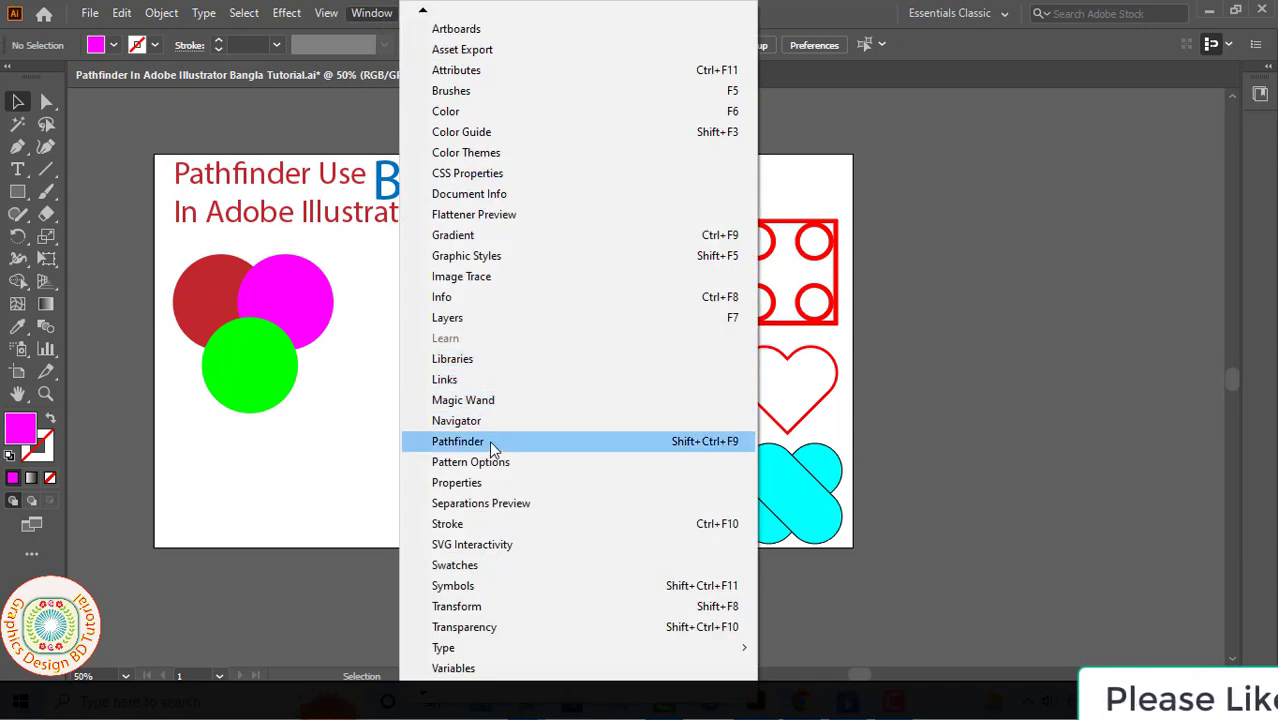
# Show the Pathfinder panel from the Window menu
pyautogui.click(718, 450)
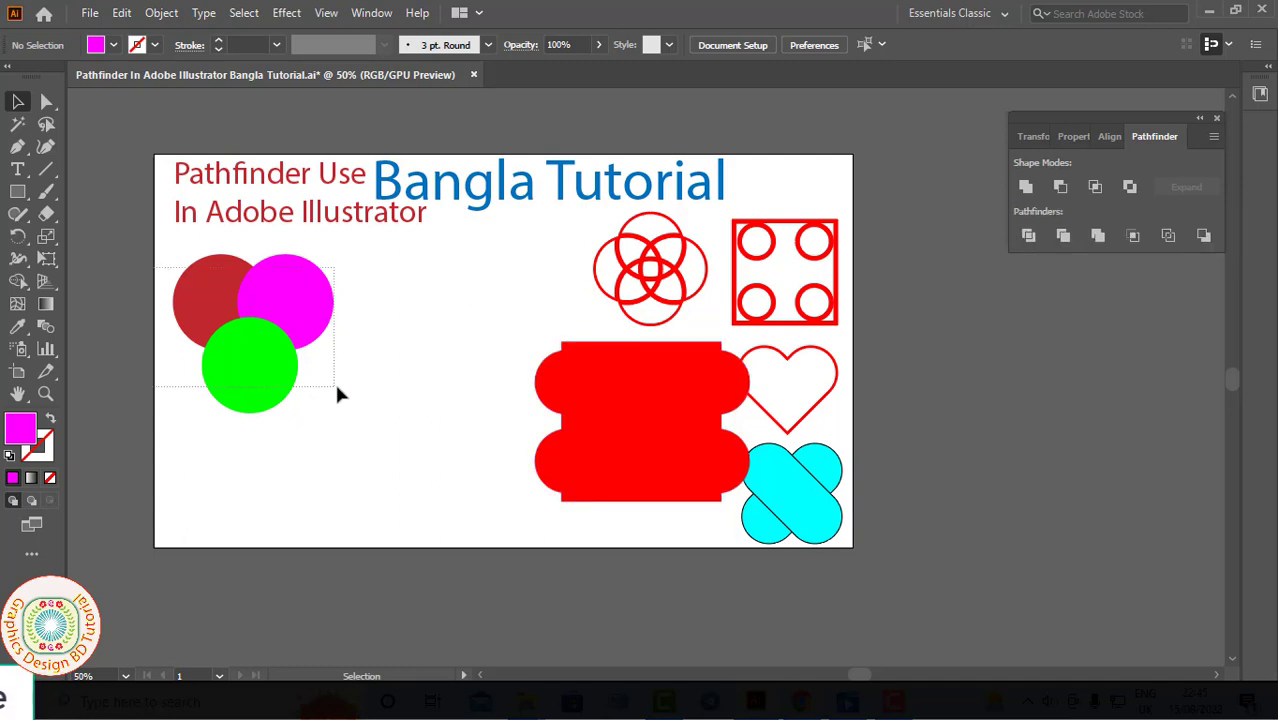
# Shift the three coloured circles about 40 px right, outline them in 0.75 pt red, and reselect them
pyautogui.moveTo(271, 364); pyautogui.dragTo(311, 365)
pyautogui.click(419, 360)
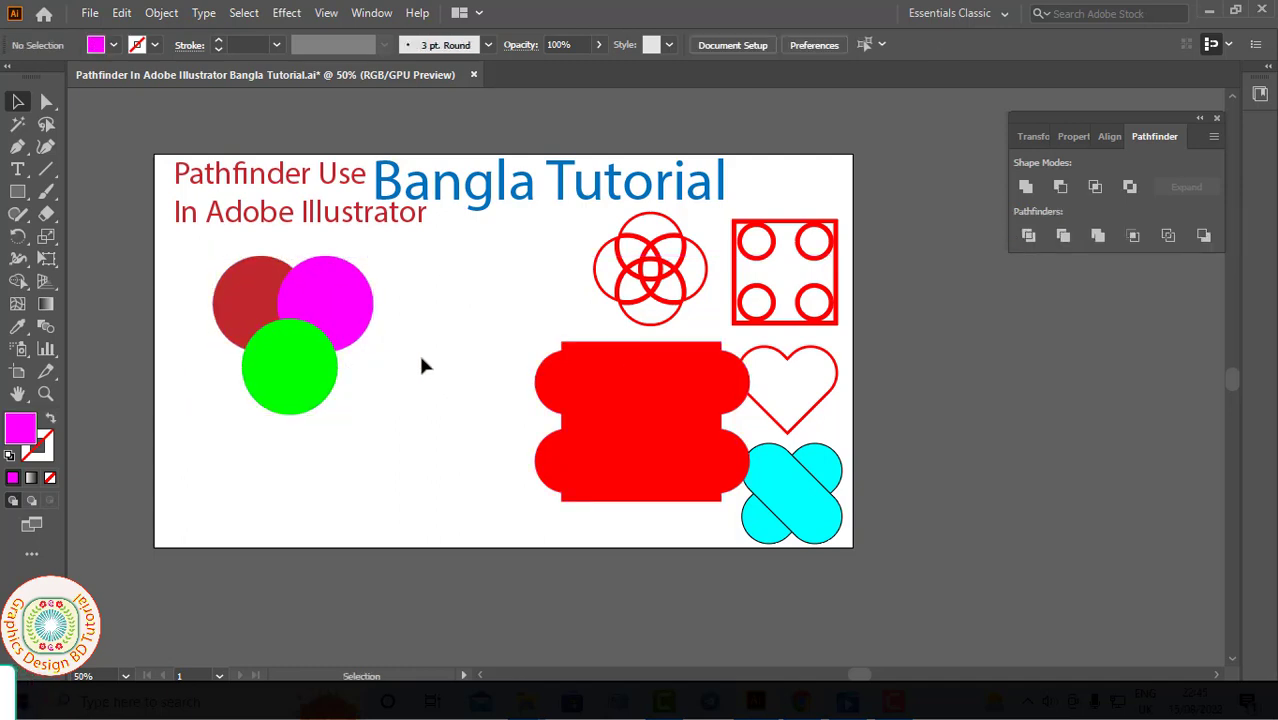
pyautogui.click(345, 300)
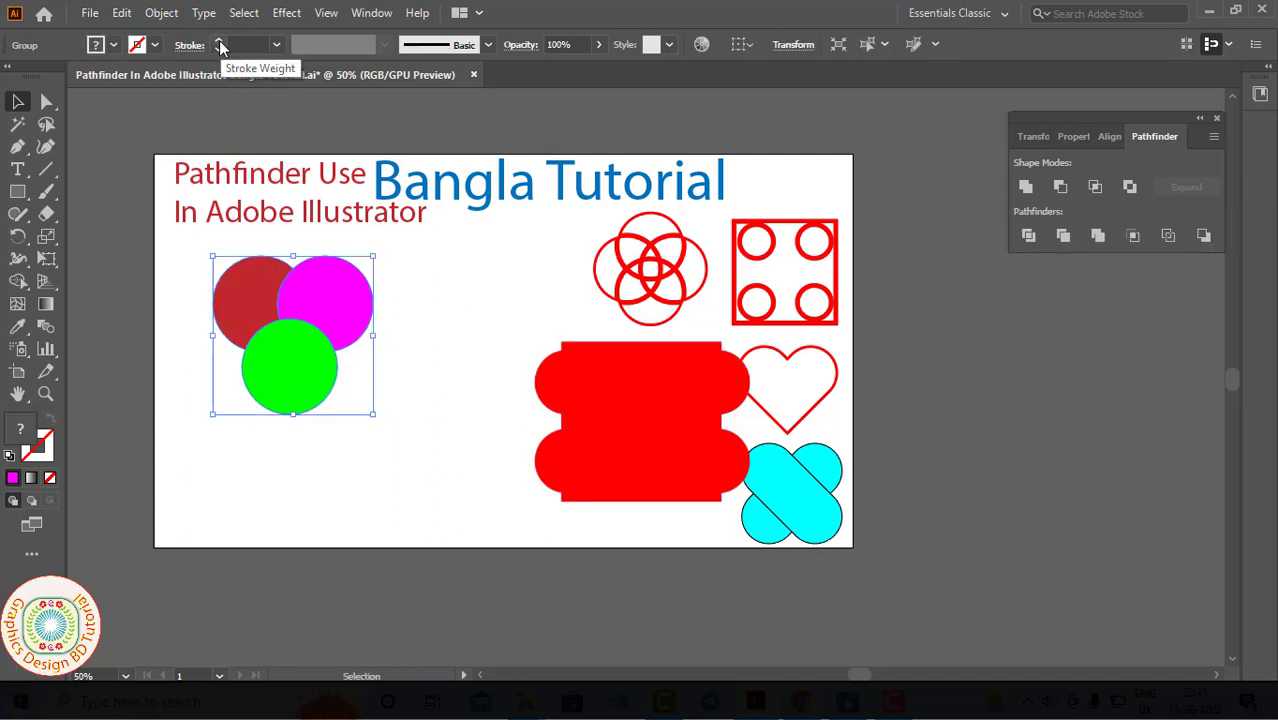
pyautogui.click(219, 40)
pyautogui.click(200, 261)
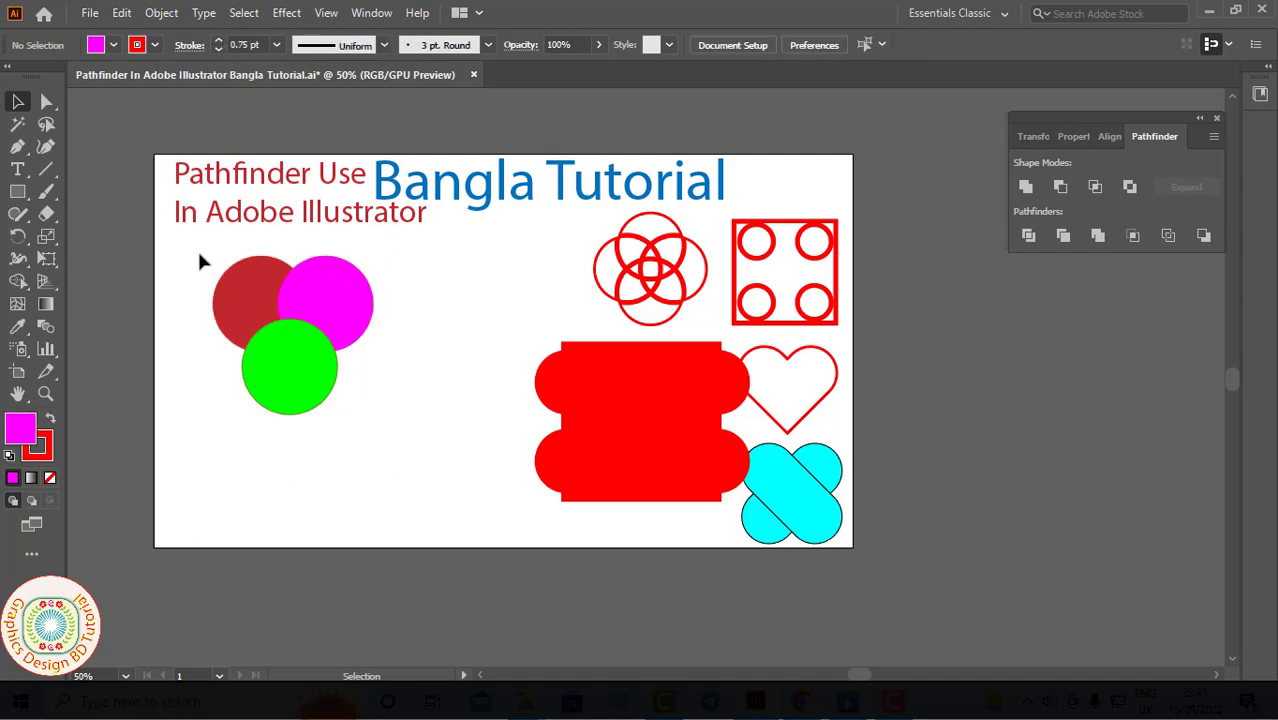
pyautogui.moveTo(359, 397); pyautogui.dragTo(373, 397)
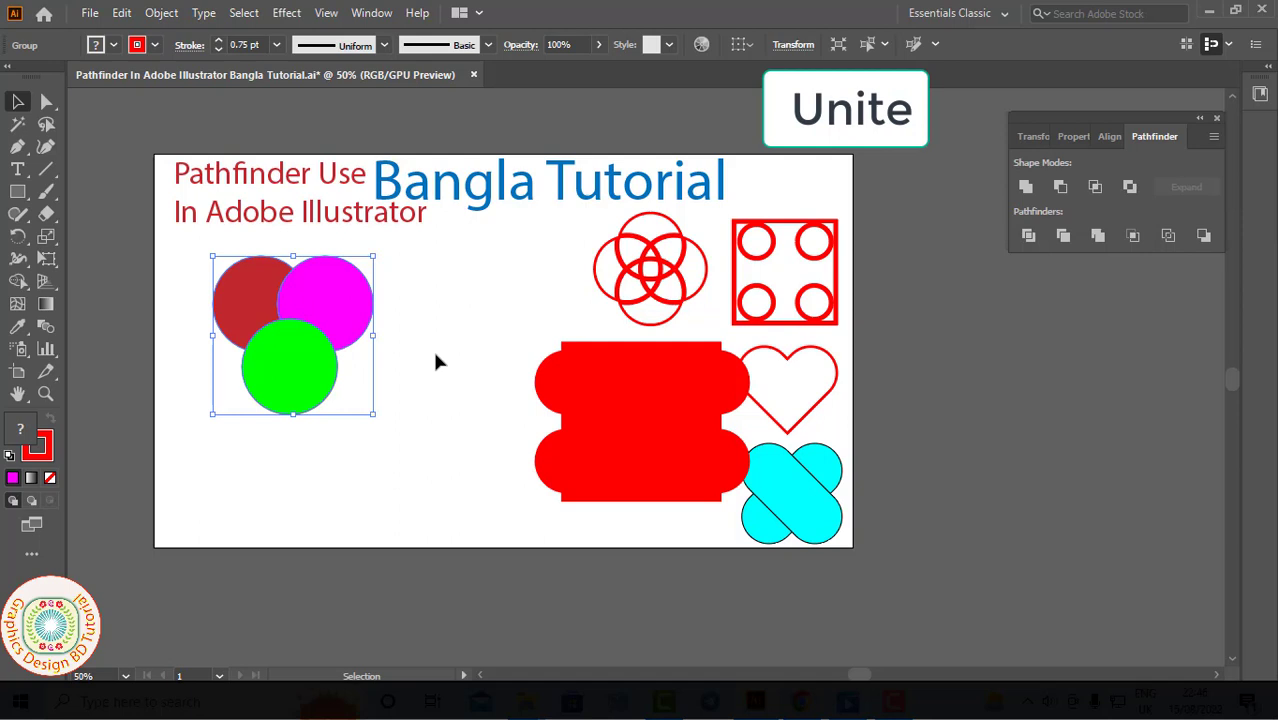
# Unite and expand the three circles into one green shape, then delete the large green rounded shape
pyautogui.keyDown('alt'); pyautogui.click(1024, 188); pyautogui.keyUp('alt')
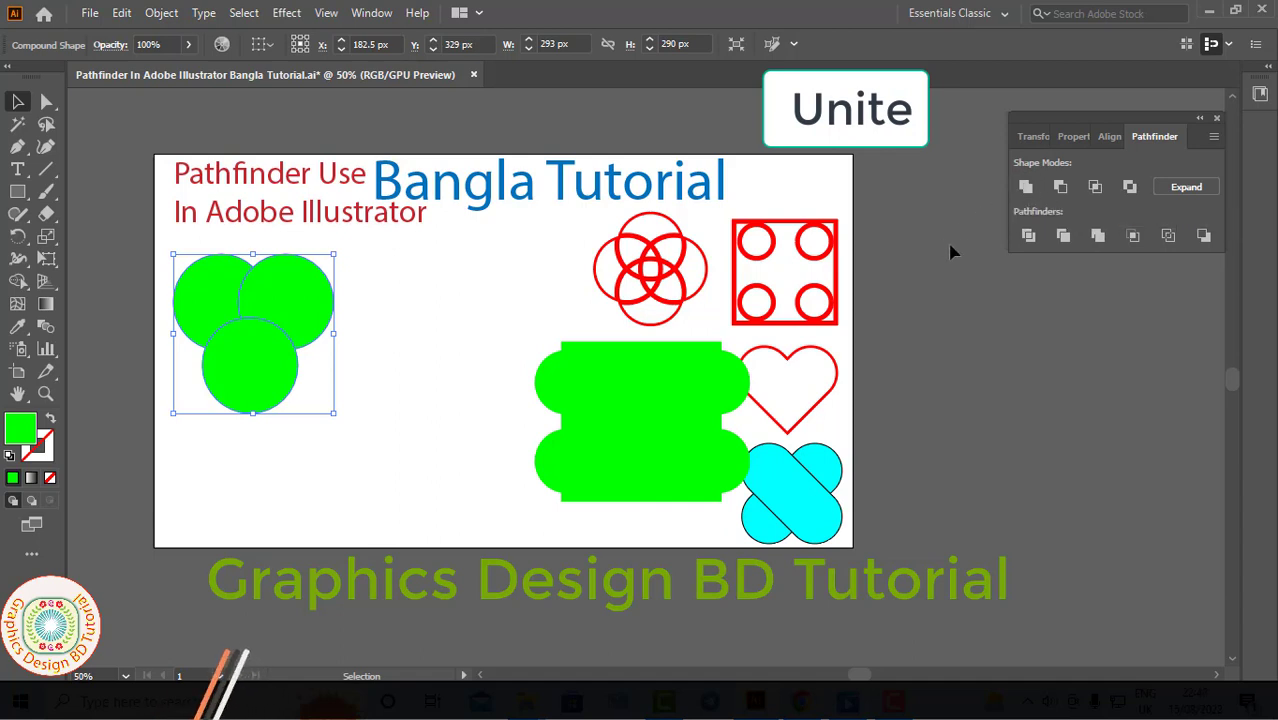
pyautogui.click(1192, 187)
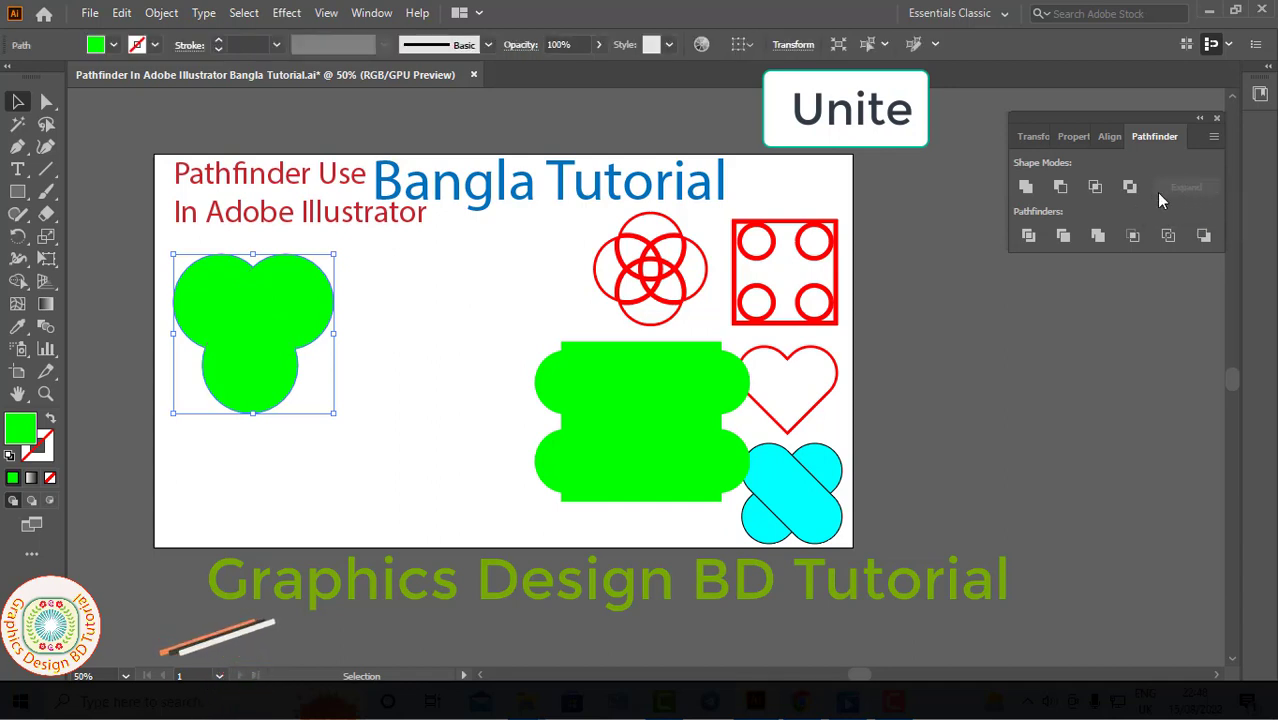
pyautogui.click(597, 455)
pyautogui.press('Delete')
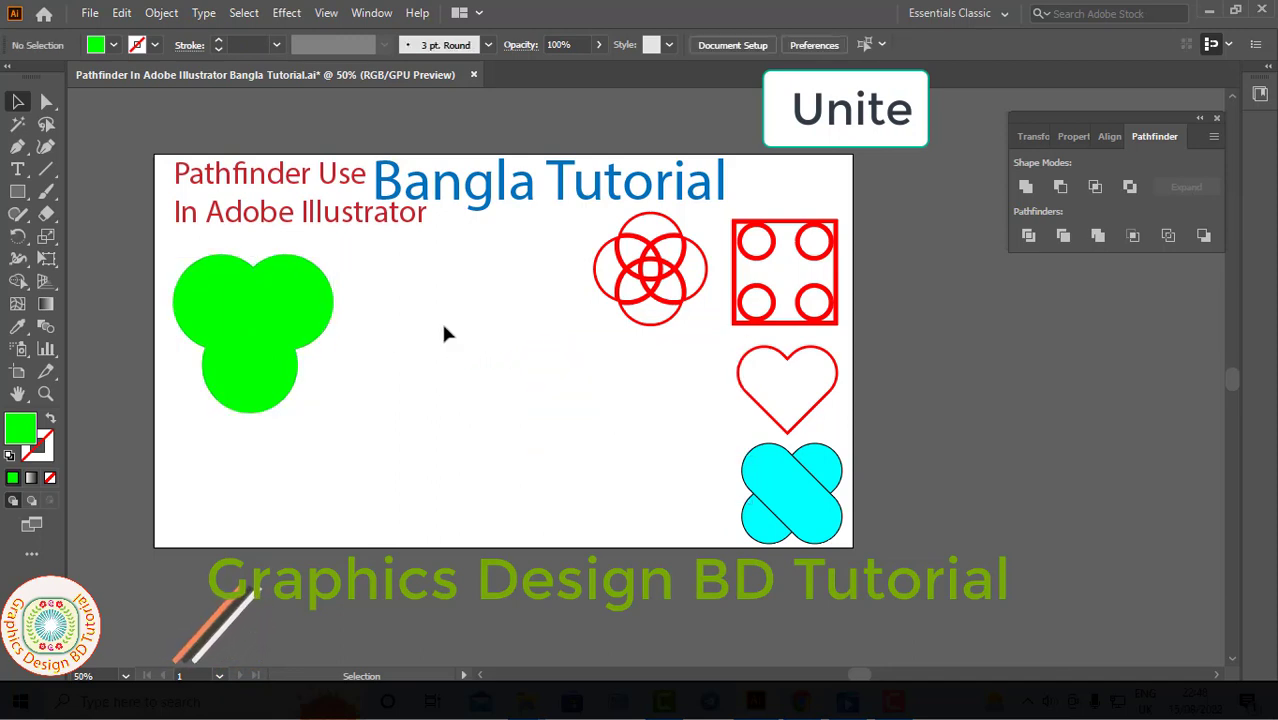
# Draw a green square and a red-filled circle over its upper-left corner
pyautogui.click(17, 191)
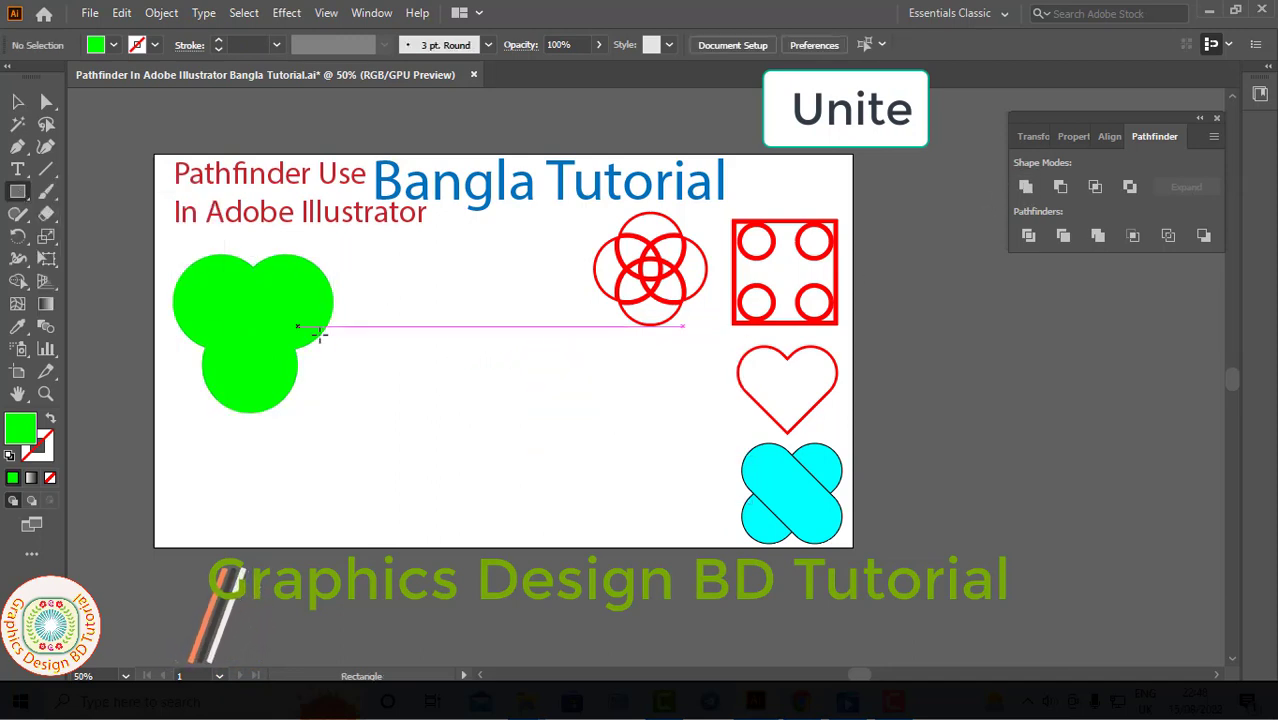
pyautogui.moveTo(420, 326); pyautogui.dragTo(592, 506)
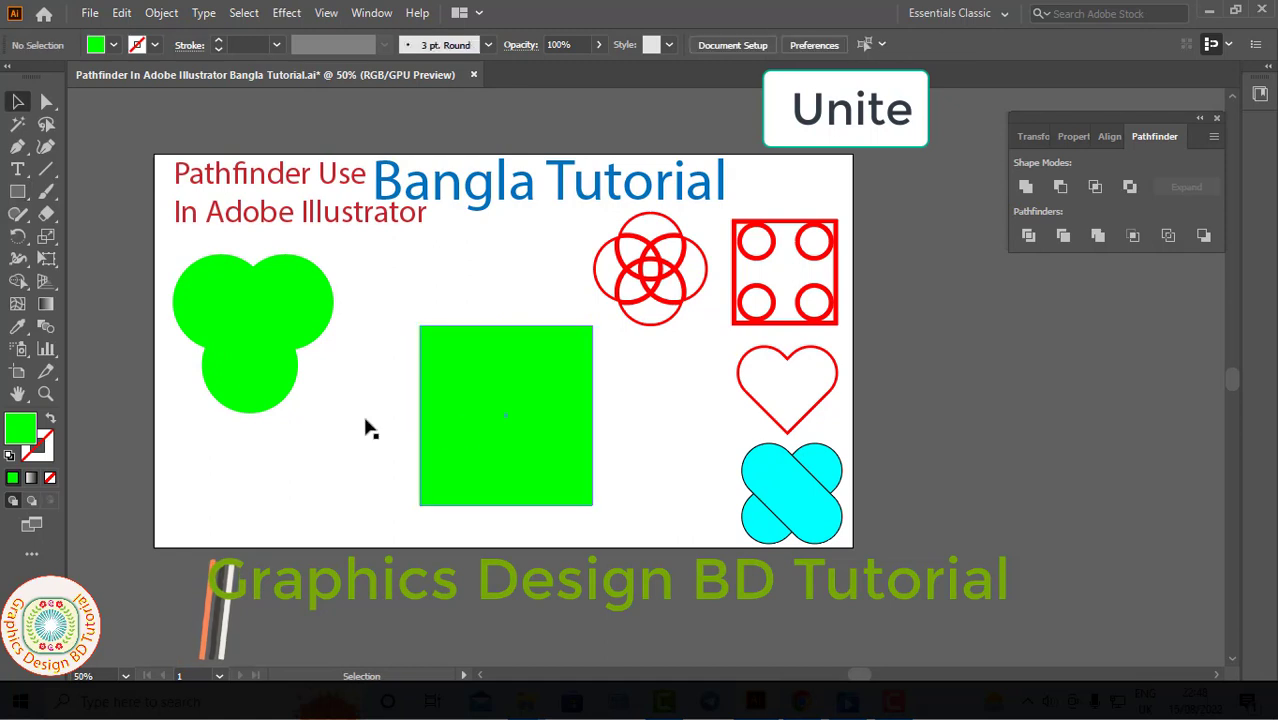
pyautogui.moveTo(17, 191); pyautogui.dragTo(95, 237)
pyautogui.moveTo(403, 351); pyautogui.dragTo(427, 364)
pyautogui.press('v')
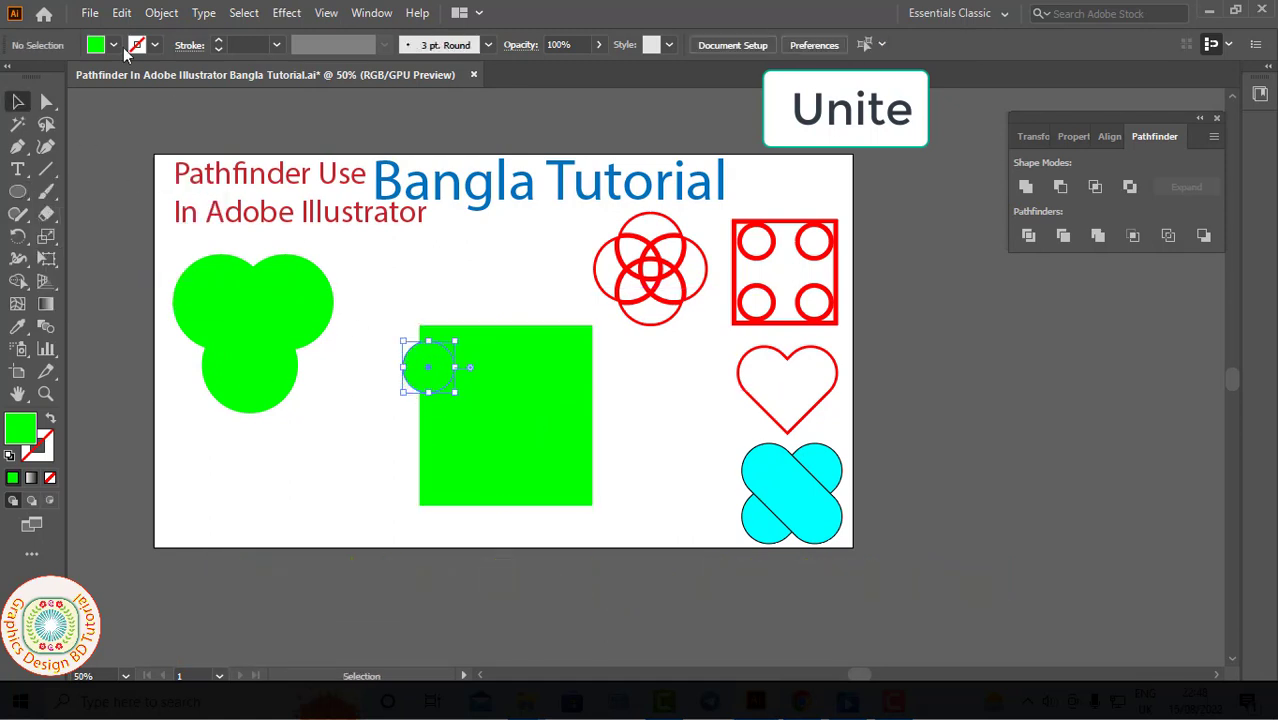
pyautogui.click(113, 44)
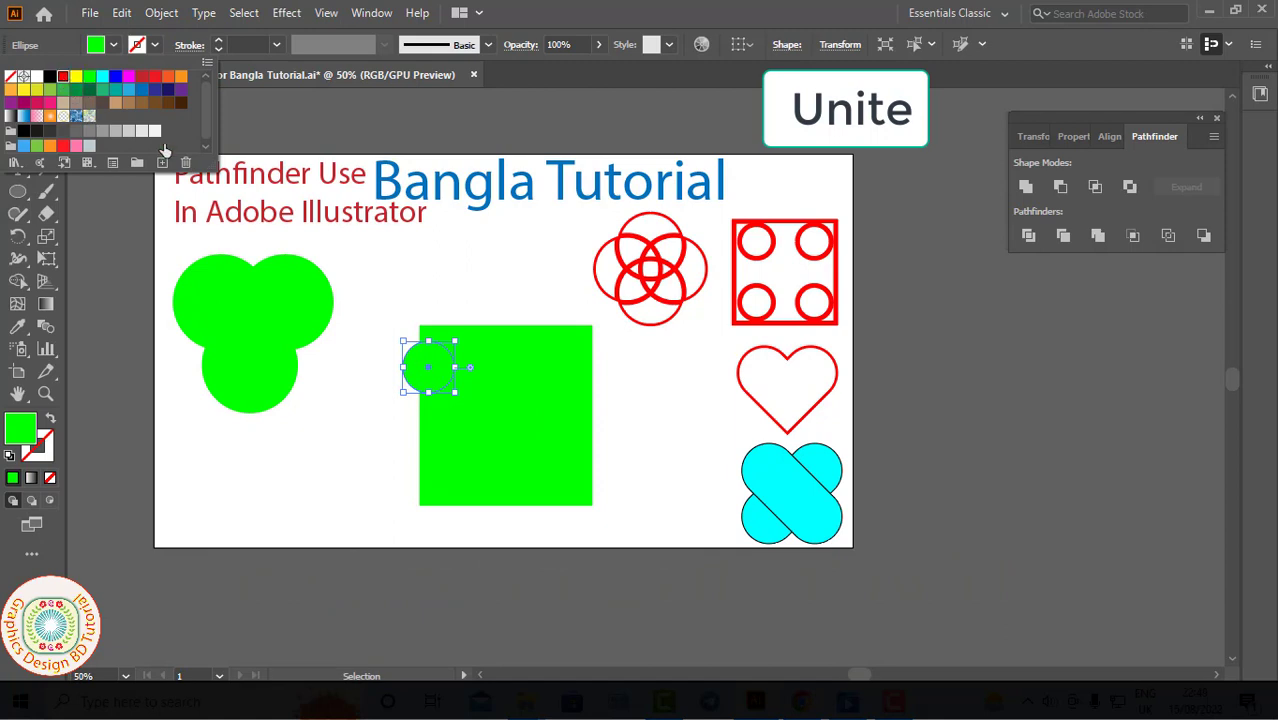
pyautogui.click(63, 76)
pyautogui.click(434, 380)
# Duplicate the red circle downward, group the pair, and copy it to the square's right edge
pyautogui.moveTo(432, 392); pyautogui.dragTo(429, 467)
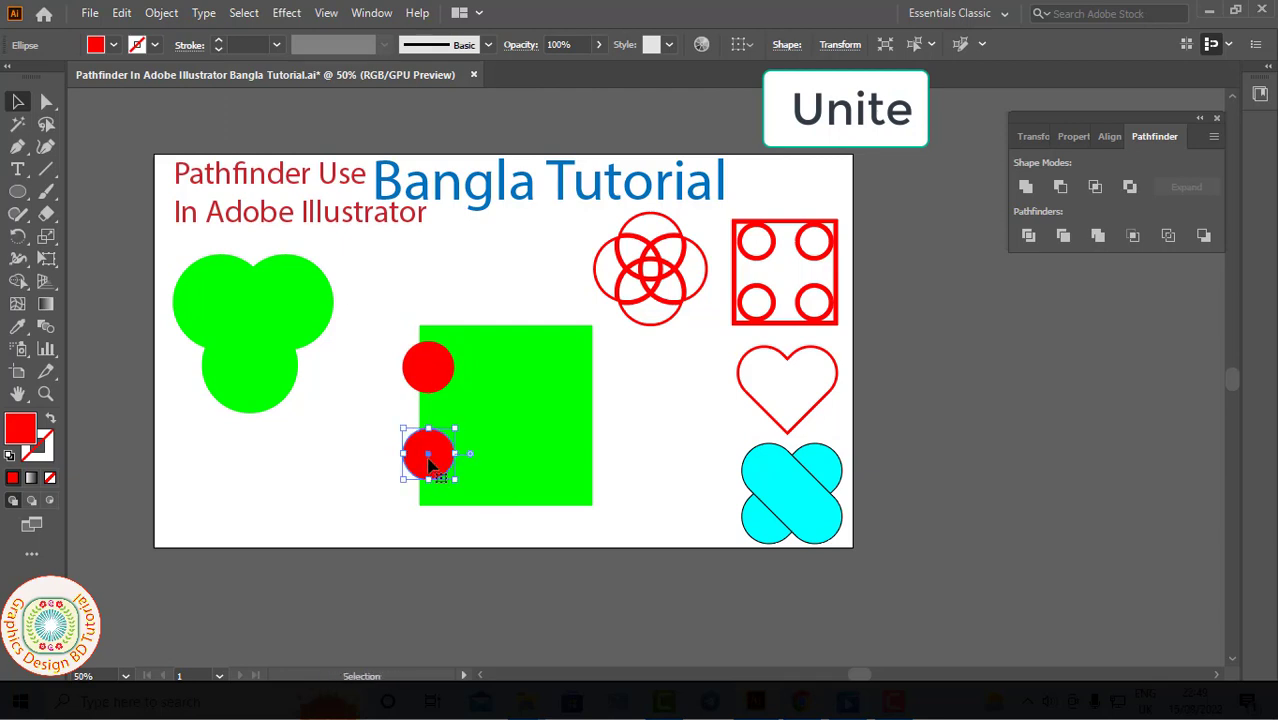
pyautogui.keyDown('shift'); pyautogui.click(430, 365); pyautogui.keyUp('shift')
pyautogui.rightClick(432, 366)
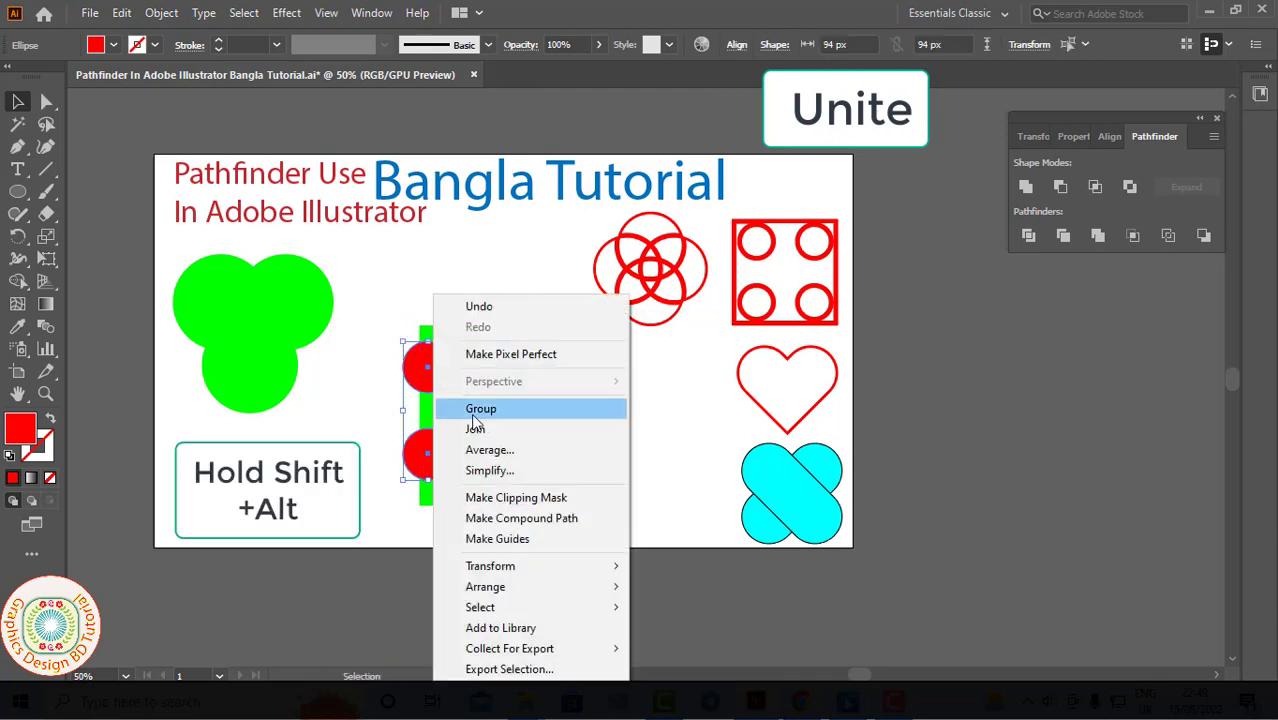
pyautogui.click(458, 405)
pyautogui.moveTo(425, 457); pyautogui.dragTo(610, 498)
# Unite the square and circles into one red shape, then undo three times to restore the separate shapes
pyautogui.click(393, 393)
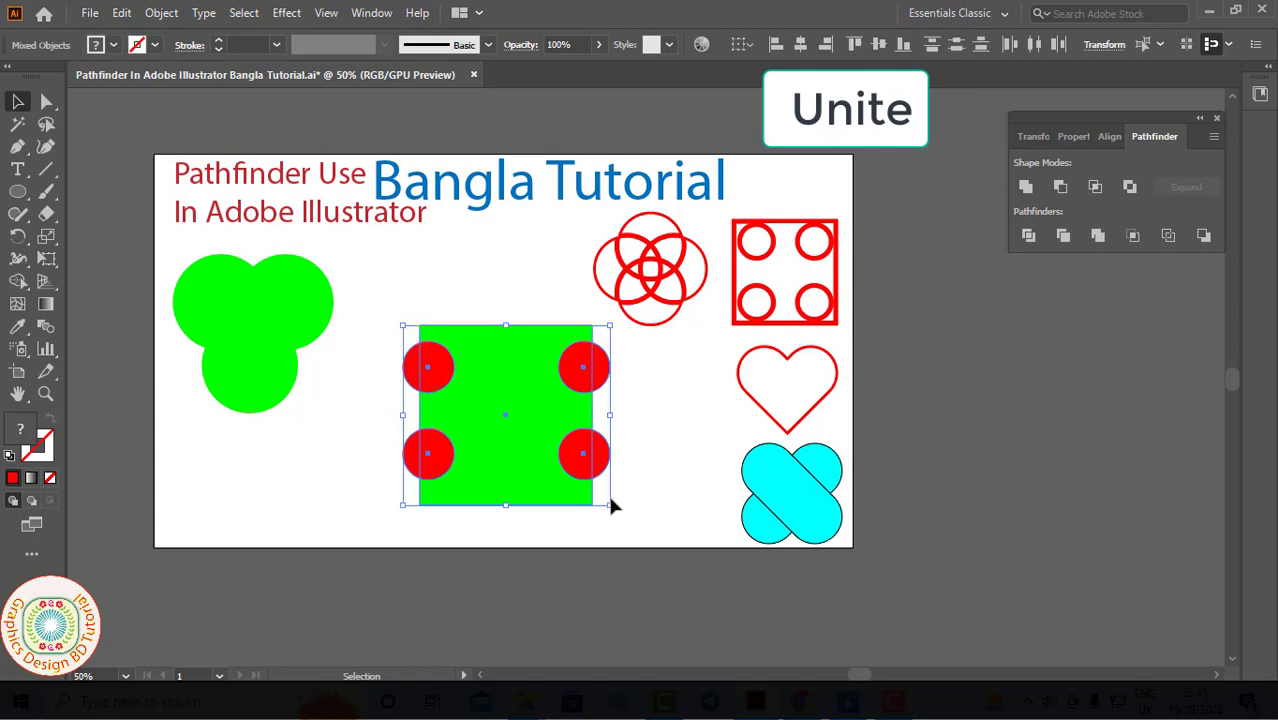
pyautogui.click(1027, 188)
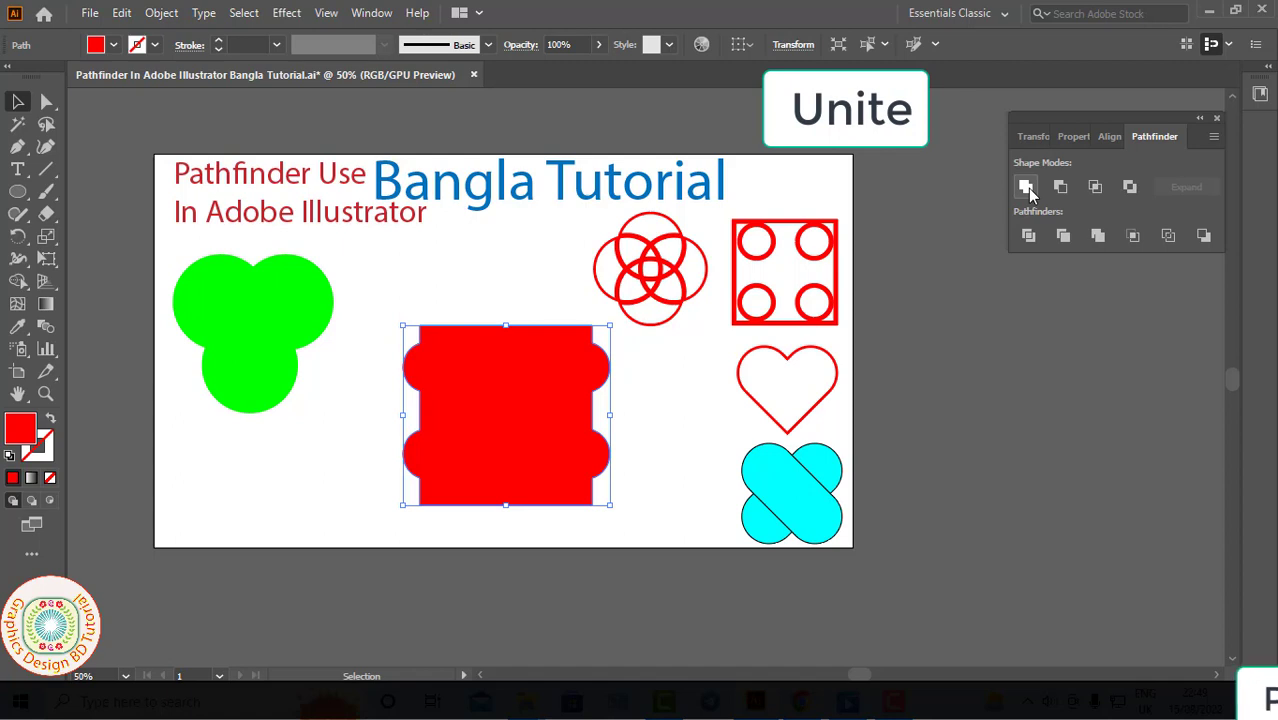
pyautogui.click(890, 363)
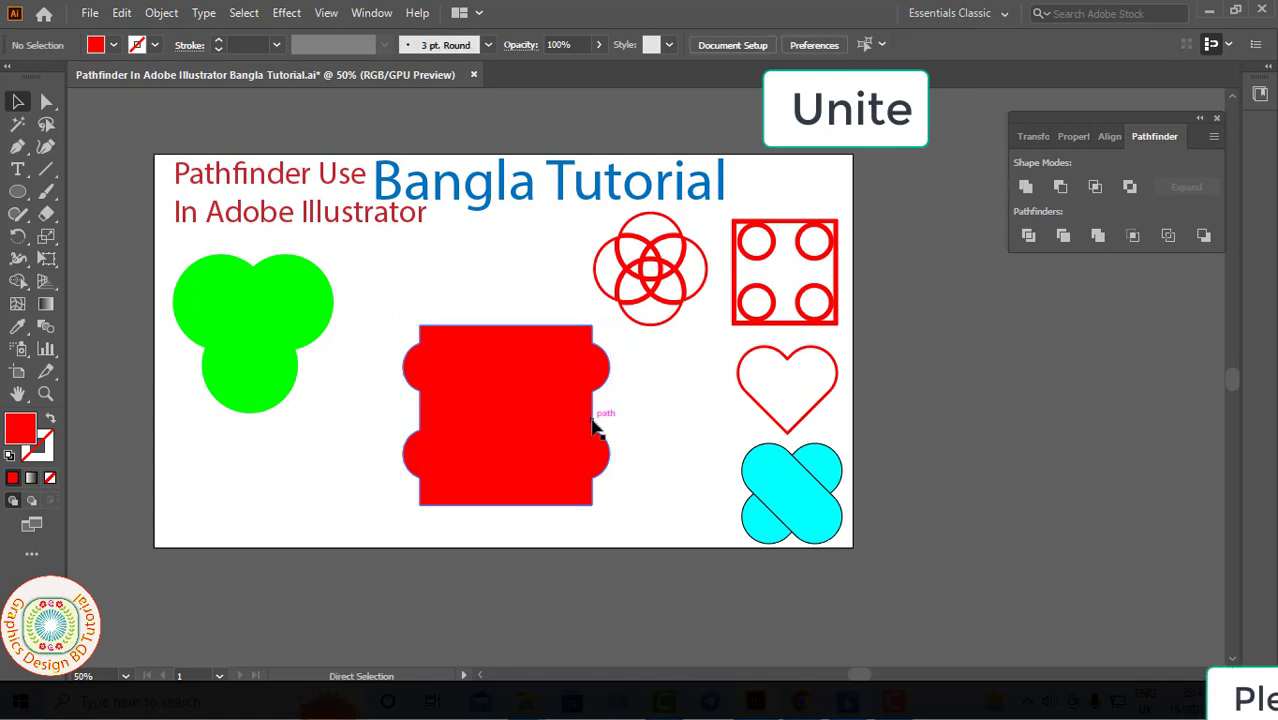
pyautogui.hotkey('ctrl', 'z')
pyautogui.hotkey('ctrl', 'z')
pyautogui.hotkey('ctrl', 'z')
pyautogui.hotkey('ctrl', 'z')
pyautogui.hotkey('ctrl', 'z')
pyautogui.hotkey('ctrl', 'z')
pyautogui.hotkey('ctrl', 'z')
pyautogui.hotkey('ctrl', 'z')
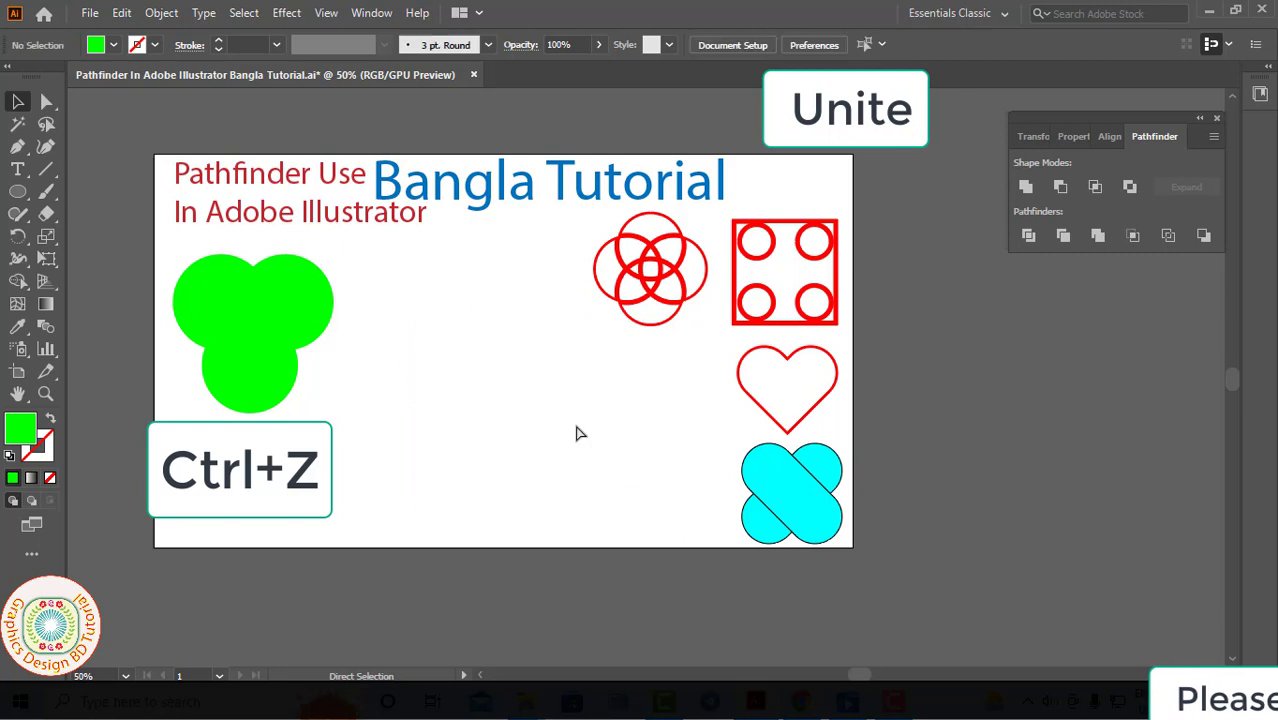
pyautogui.hotkey('ctrl', 'z')
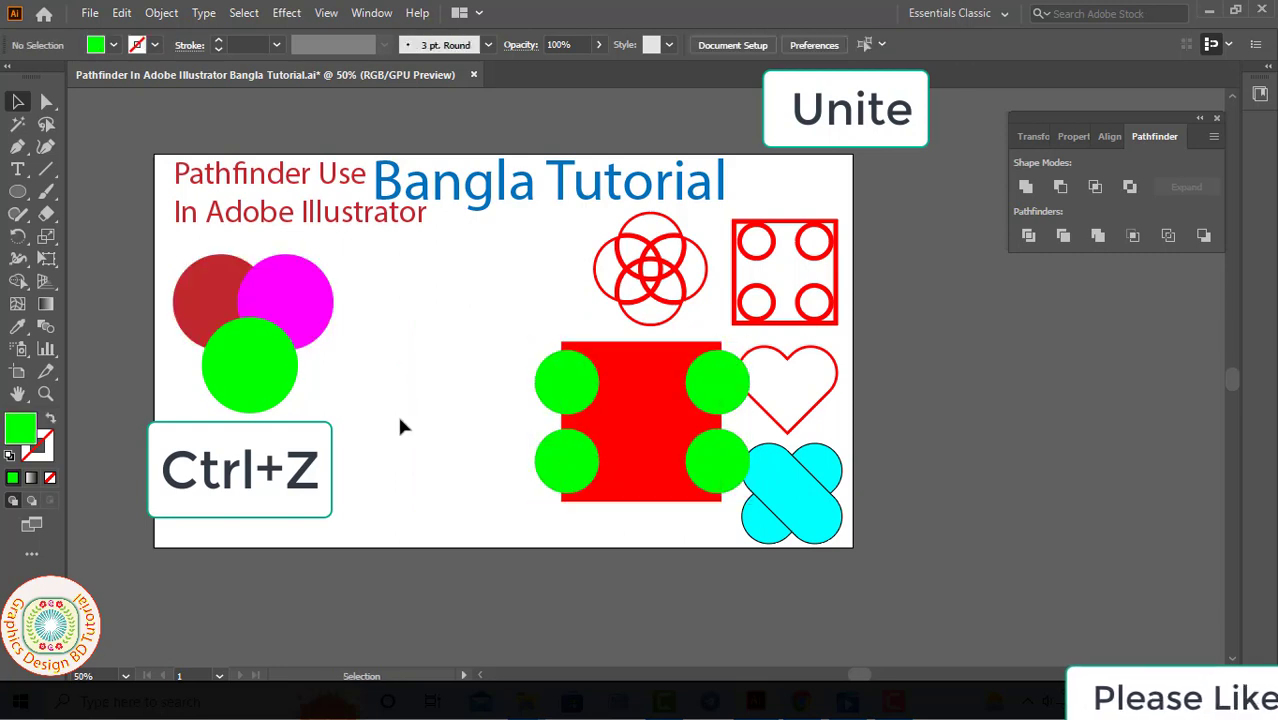
pyautogui.hotkey('ctrl', 'z')
pyautogui.click(414, 334)
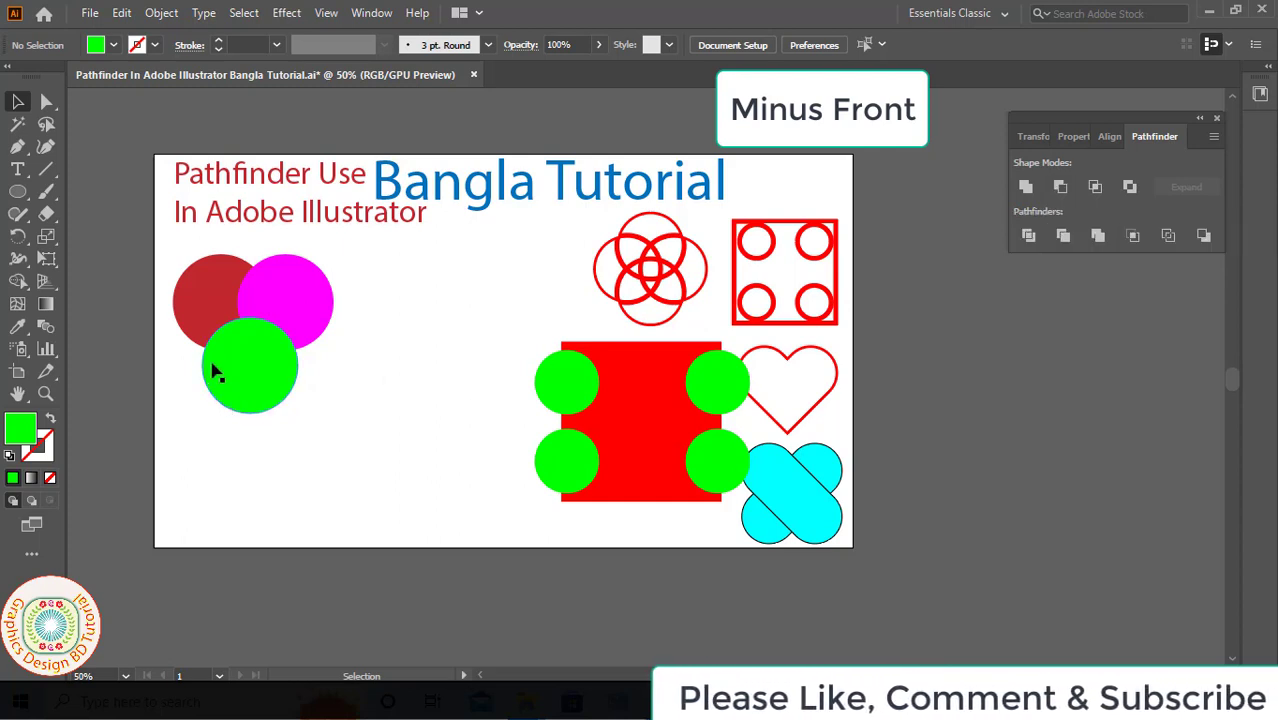
pyautogui.moveTo(155, 256); pyautogui.dragTo(349, 421)
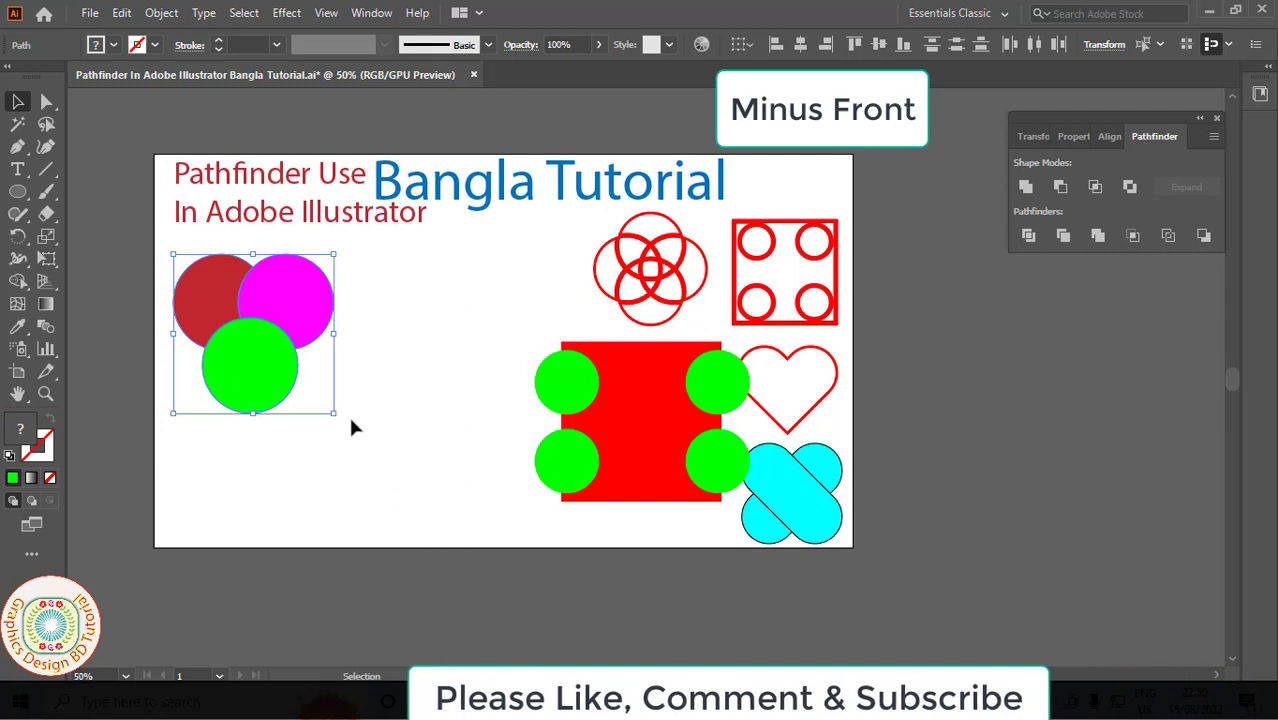
pyautogui.click(1062, 190)
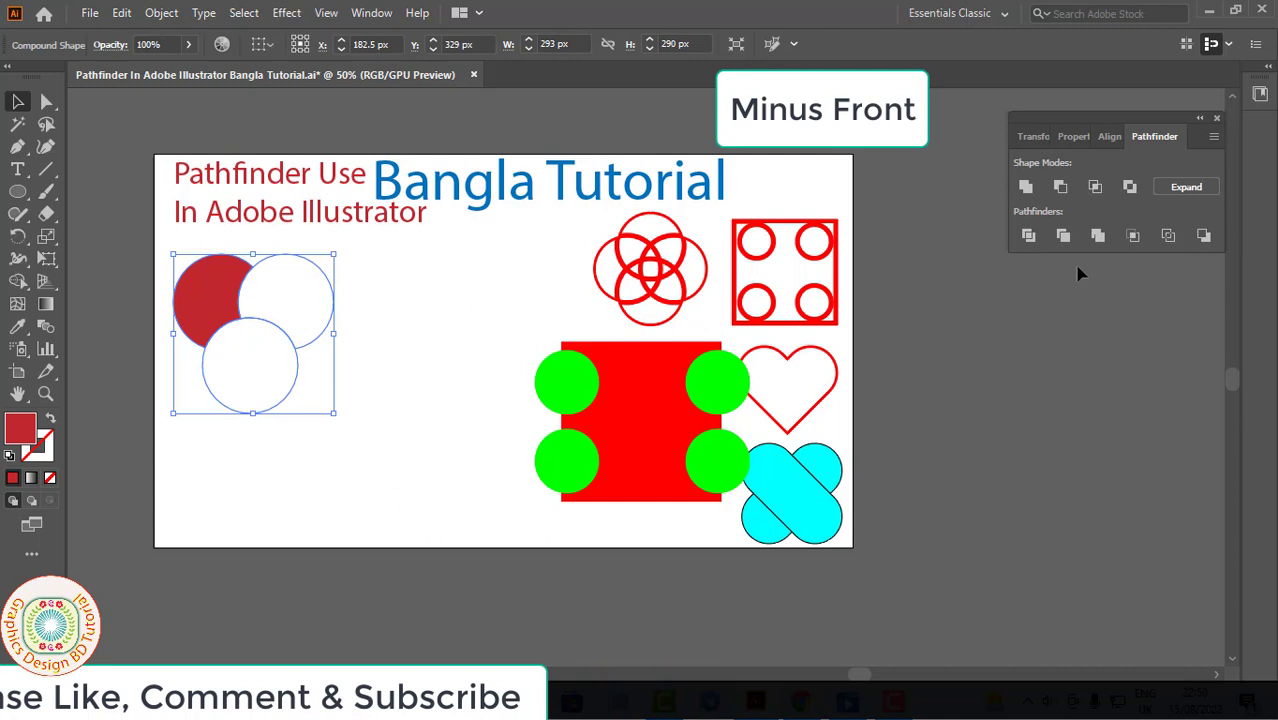
pyautogui.click(1188, 188)
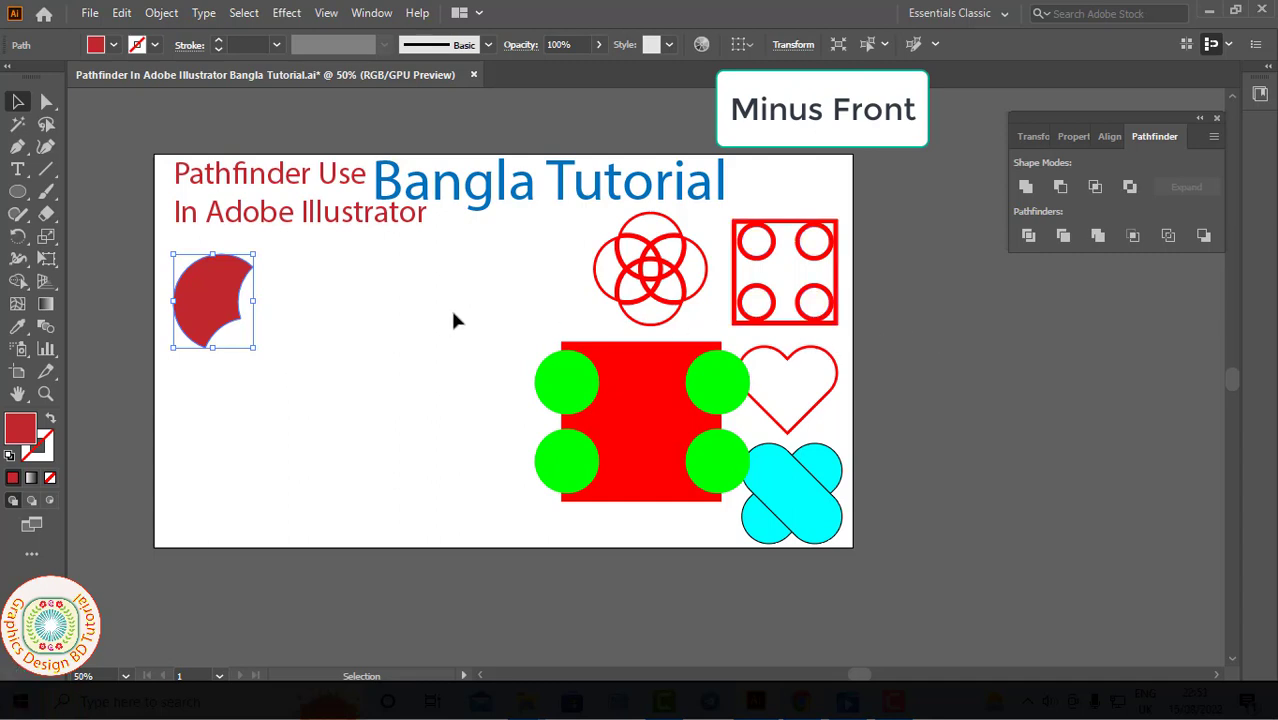
pyautogui.hotkey('ctrl', 'z')
pyautogui.hotkey('ctrl', 'z')
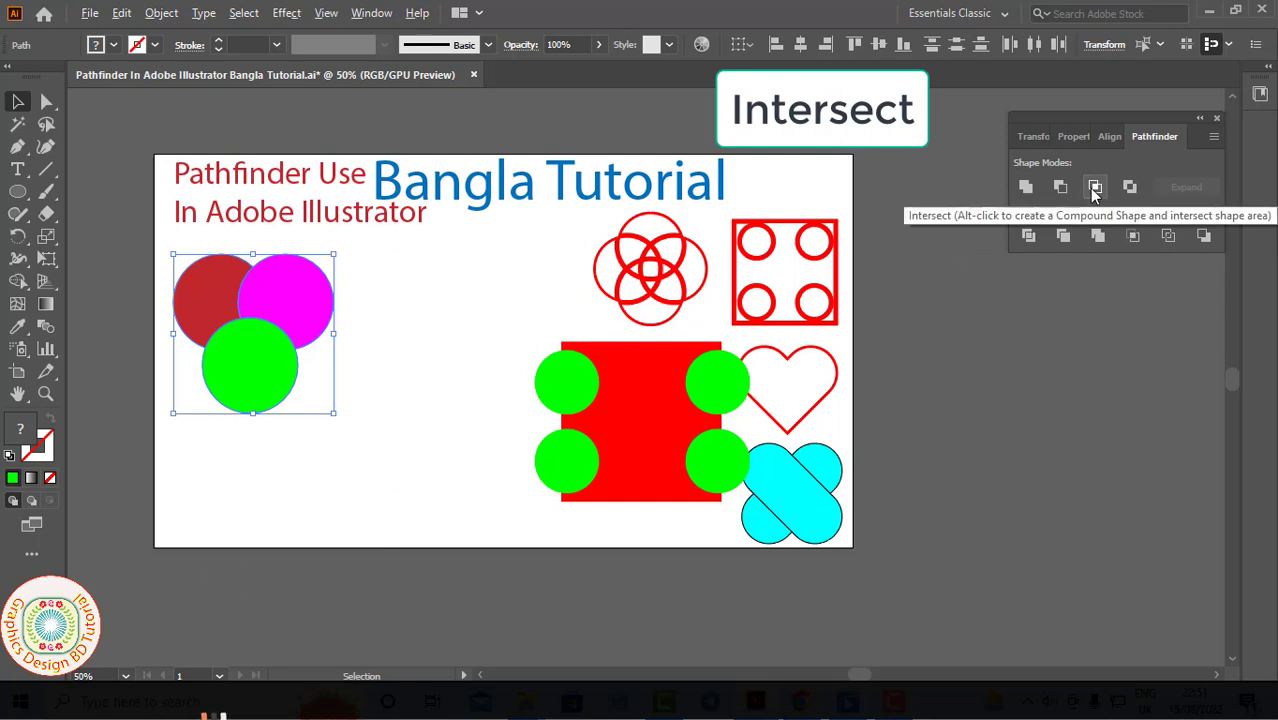
# Intersect and expand the three circles, undo the intersection, then select and deselect the green circle
pyautogui.hotkey('ctrl', 'z')
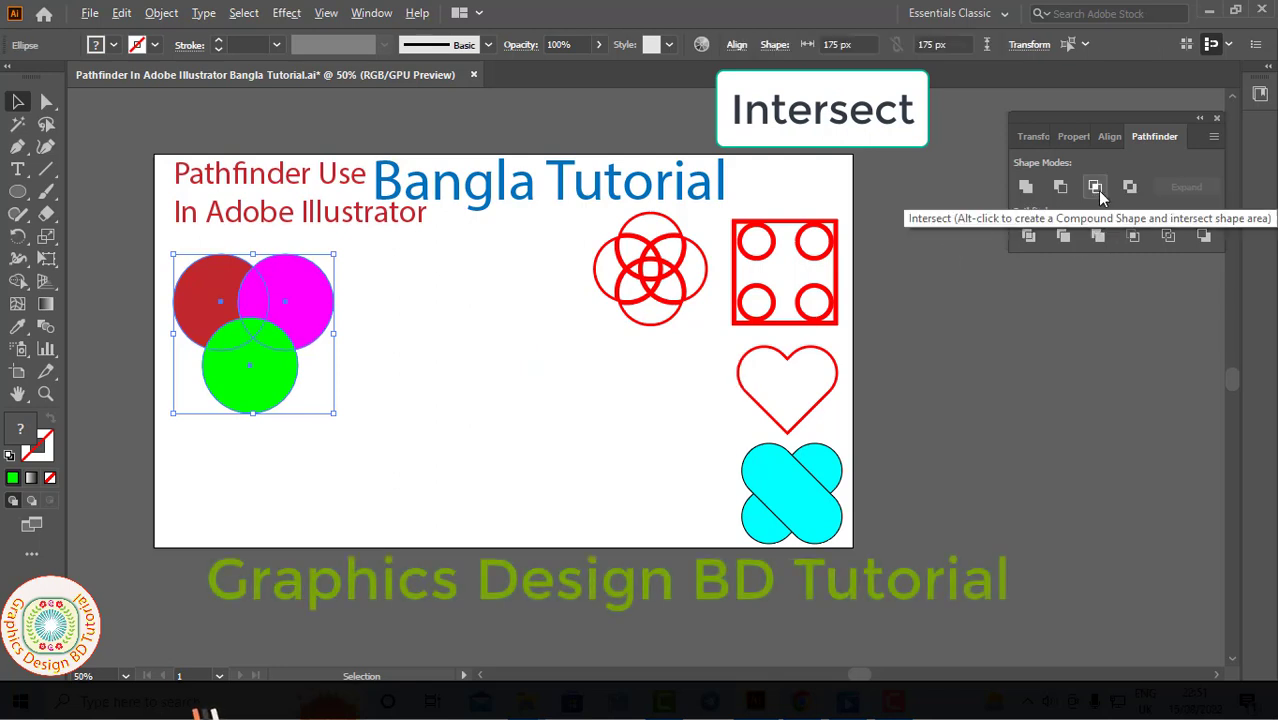
pyautogui.click(1097, 190)
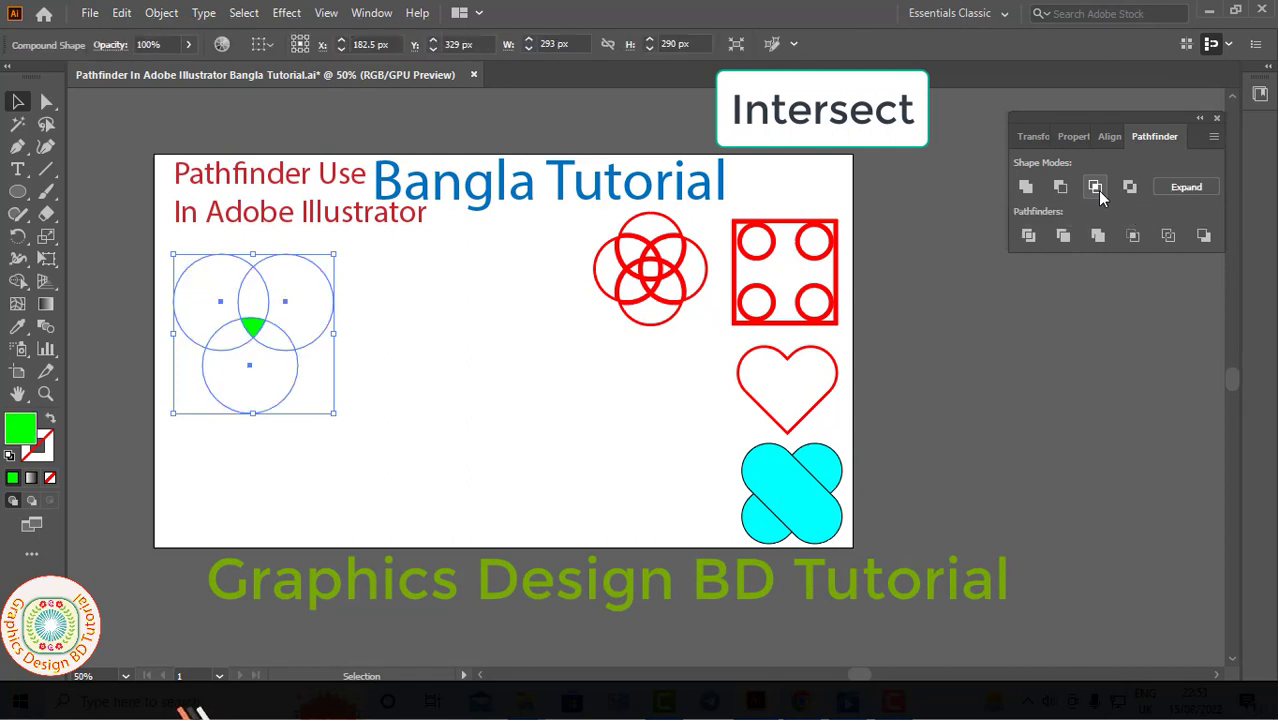
pyautogui.click(1185, 187)
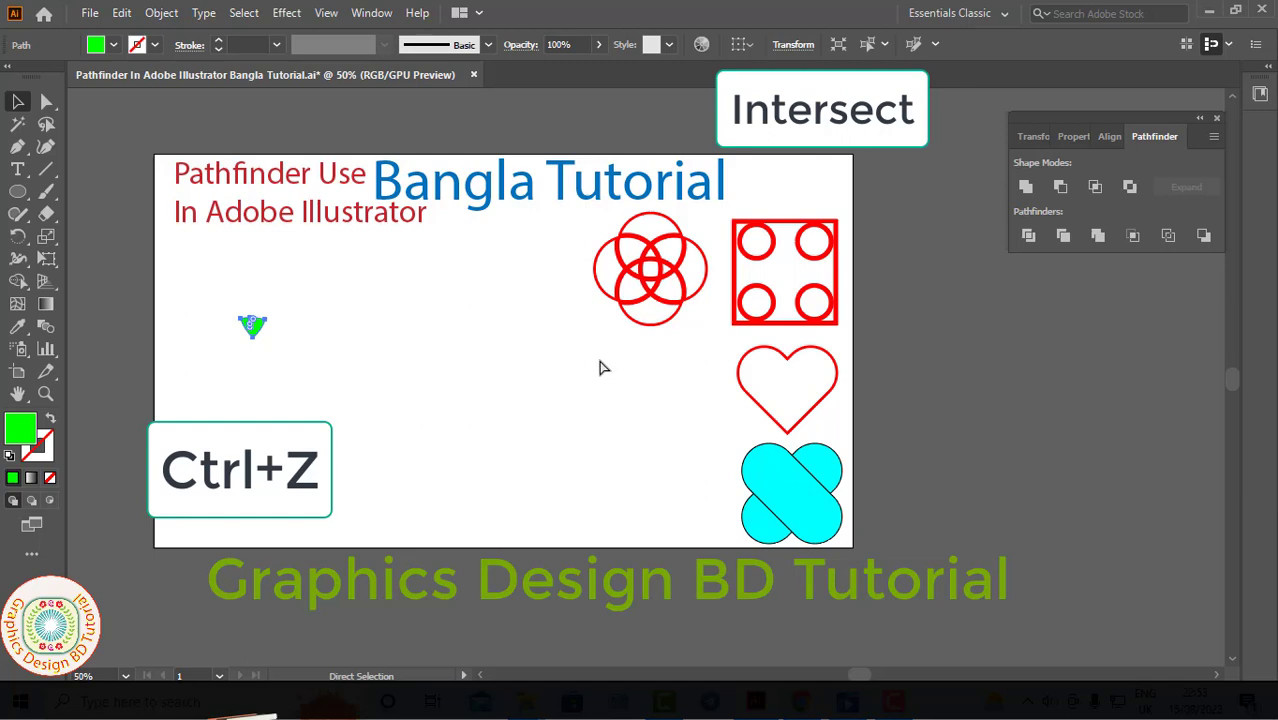
pyautogui.hotkey('ctrl', 'z')
pyautogui.hotkey('ctrl', 'z')
pyautogui.hotkey('ctrl', 'z')
pyautogui.hotkey('ctrl', 'z')
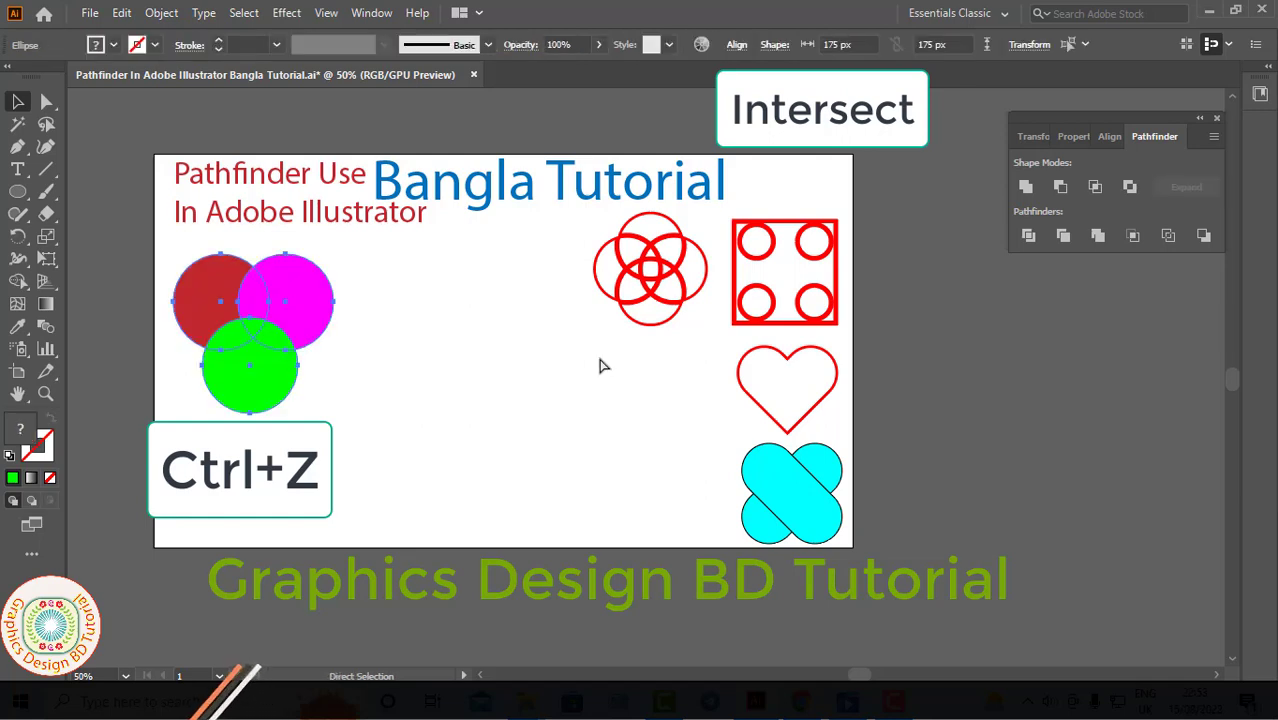
pyautogui.click(399, 383)
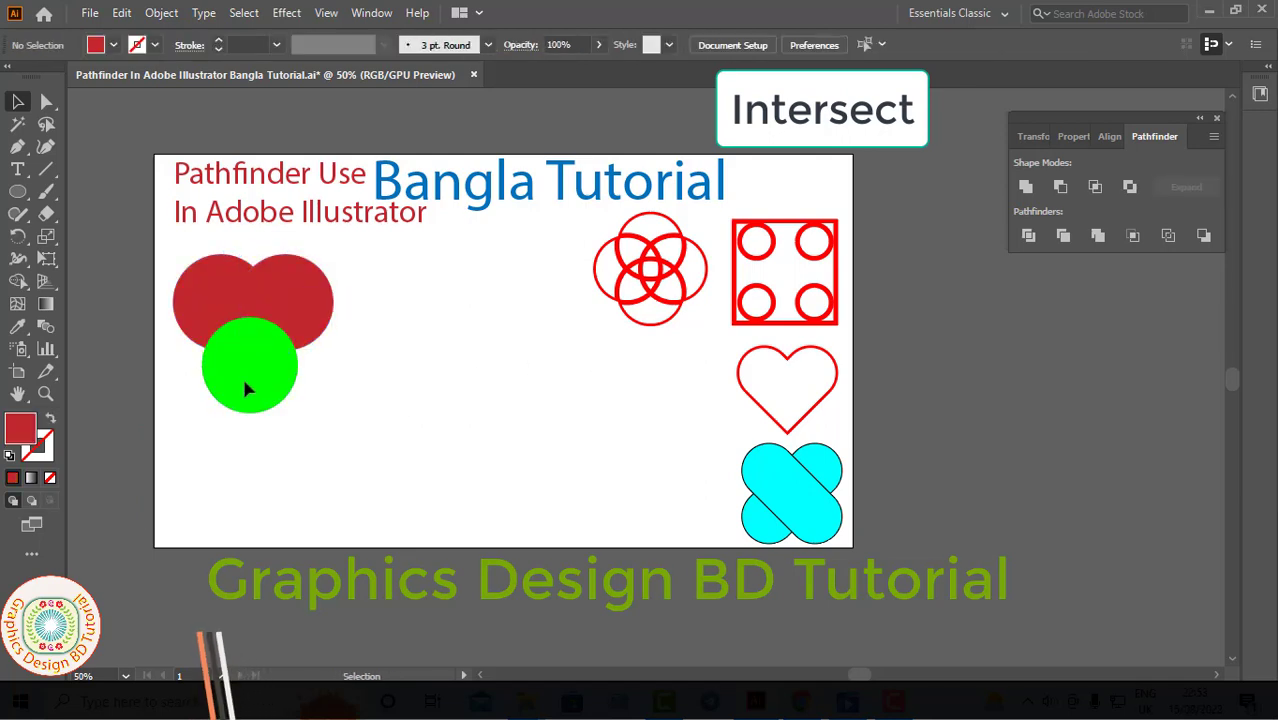
pyautogui.click(262, 405)
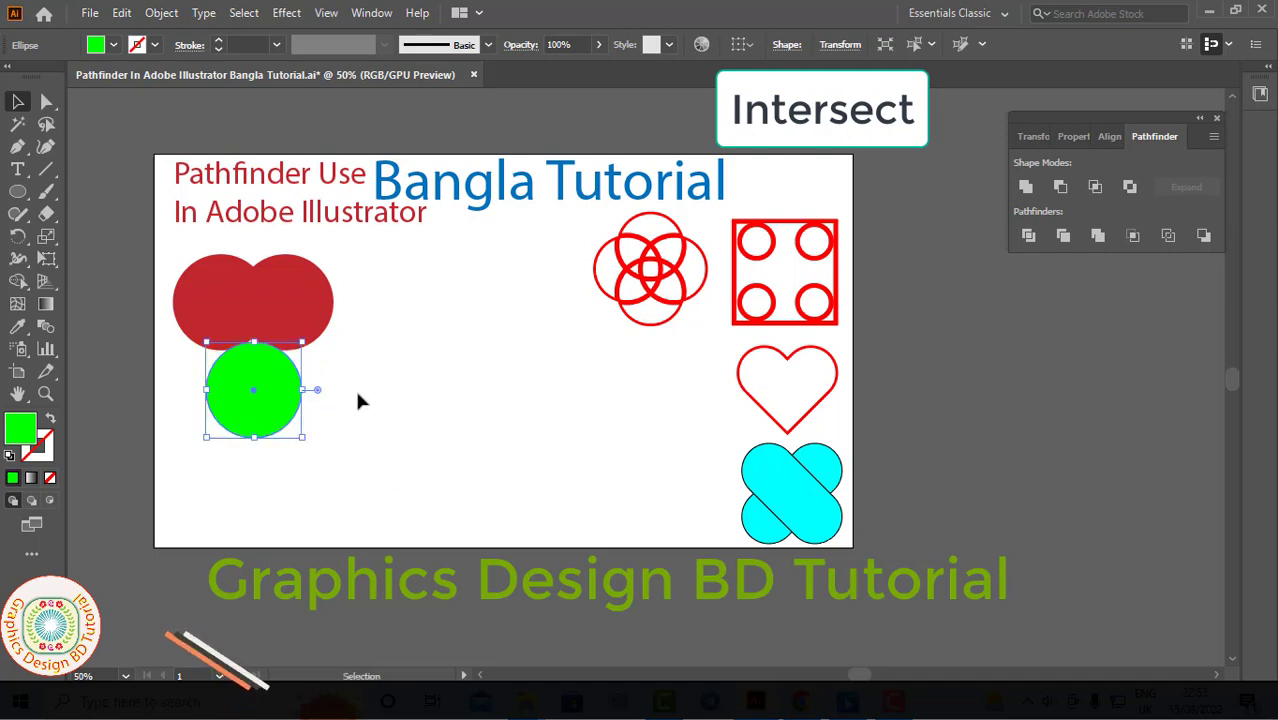
pyautogui.click(380, 378)
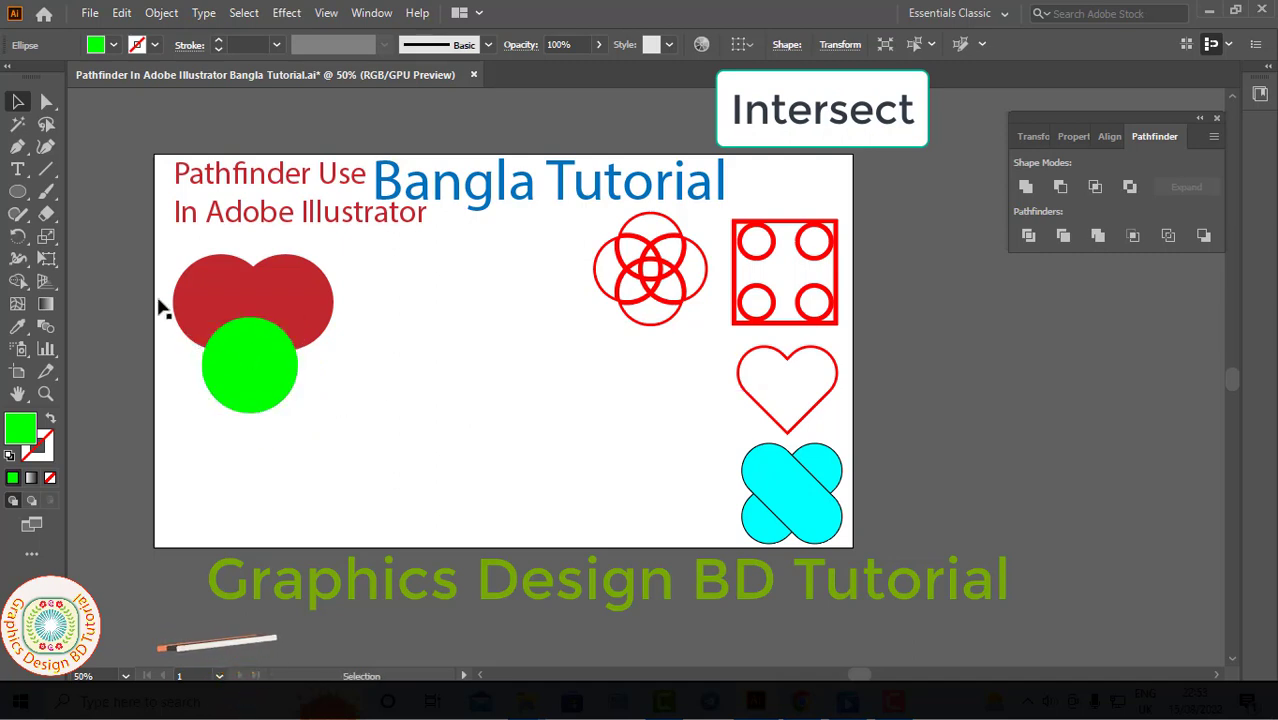
# Move the green circle aside and intersect the two red circles into an expanded lens
pyautogui.moveTo(252, 374); pyautogui.dragTo(275, 432)
pyautogui.moveTo(165, 253); pyautogui.dragTo(379, 334)
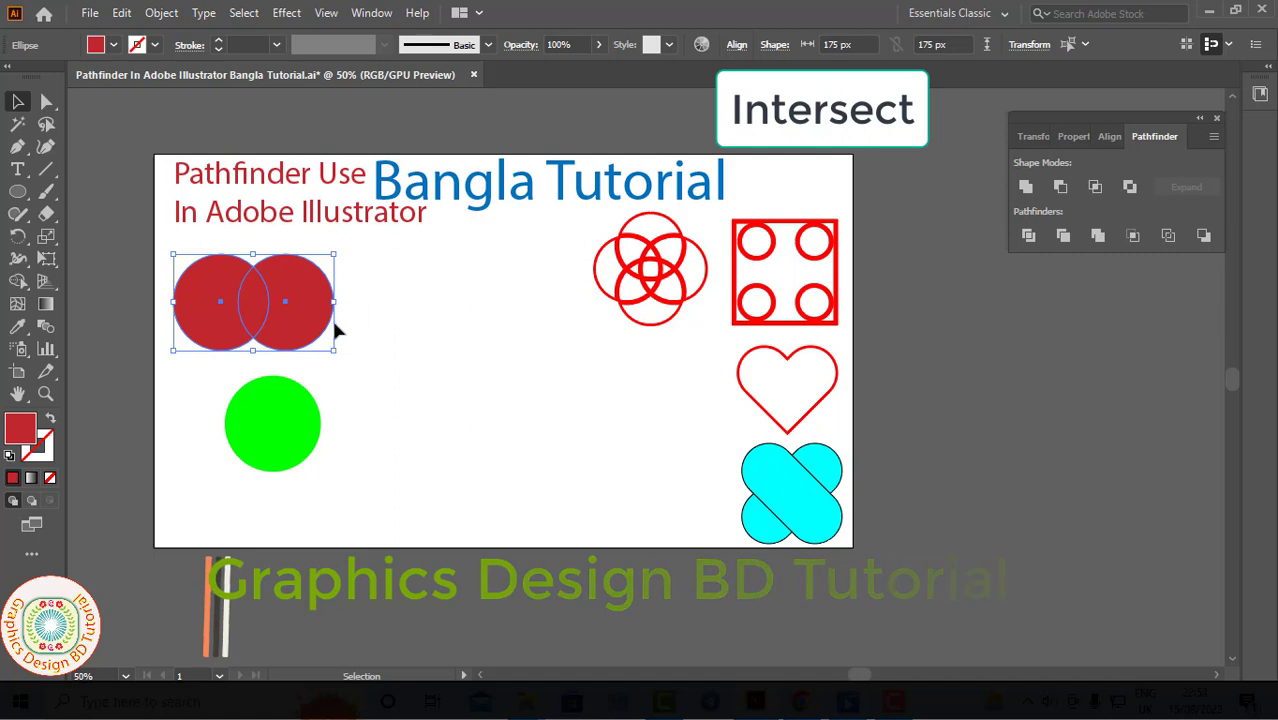
pyautogui.keyDown('alt'); pyautogui.click(1095, 188); pyautogui.keyUp('alt')
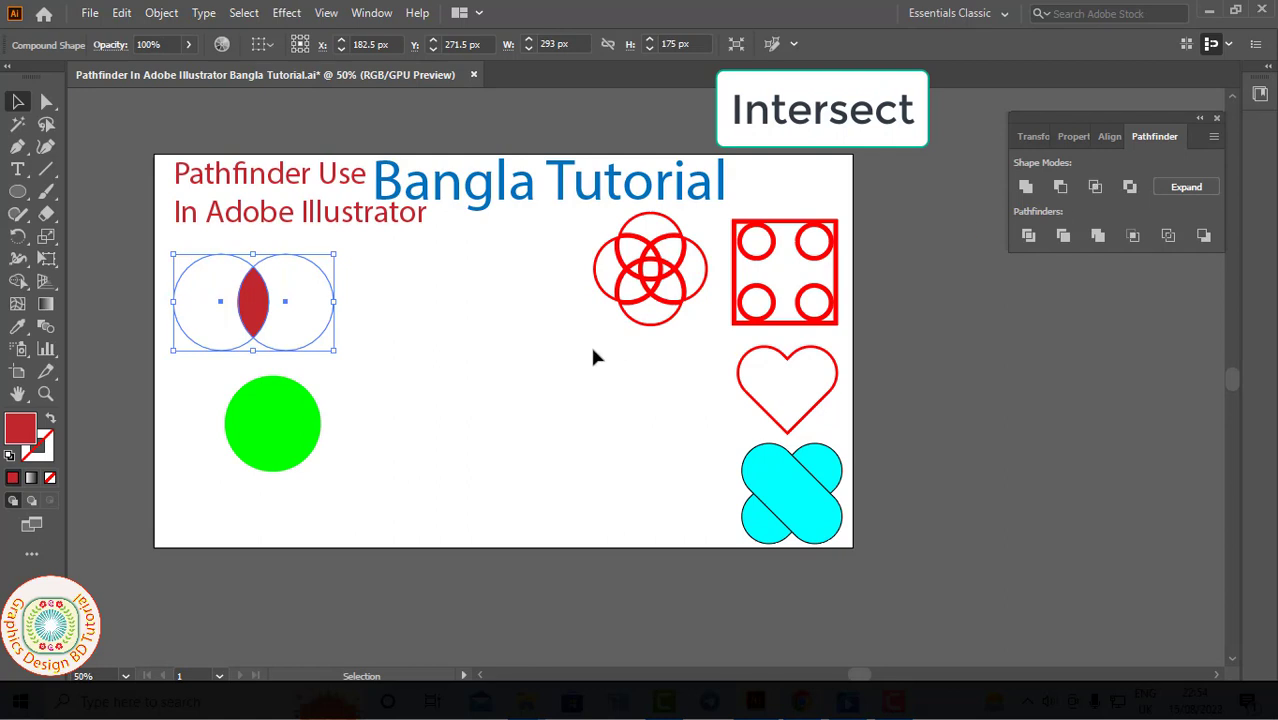
pyautogui.click(1185, 187)
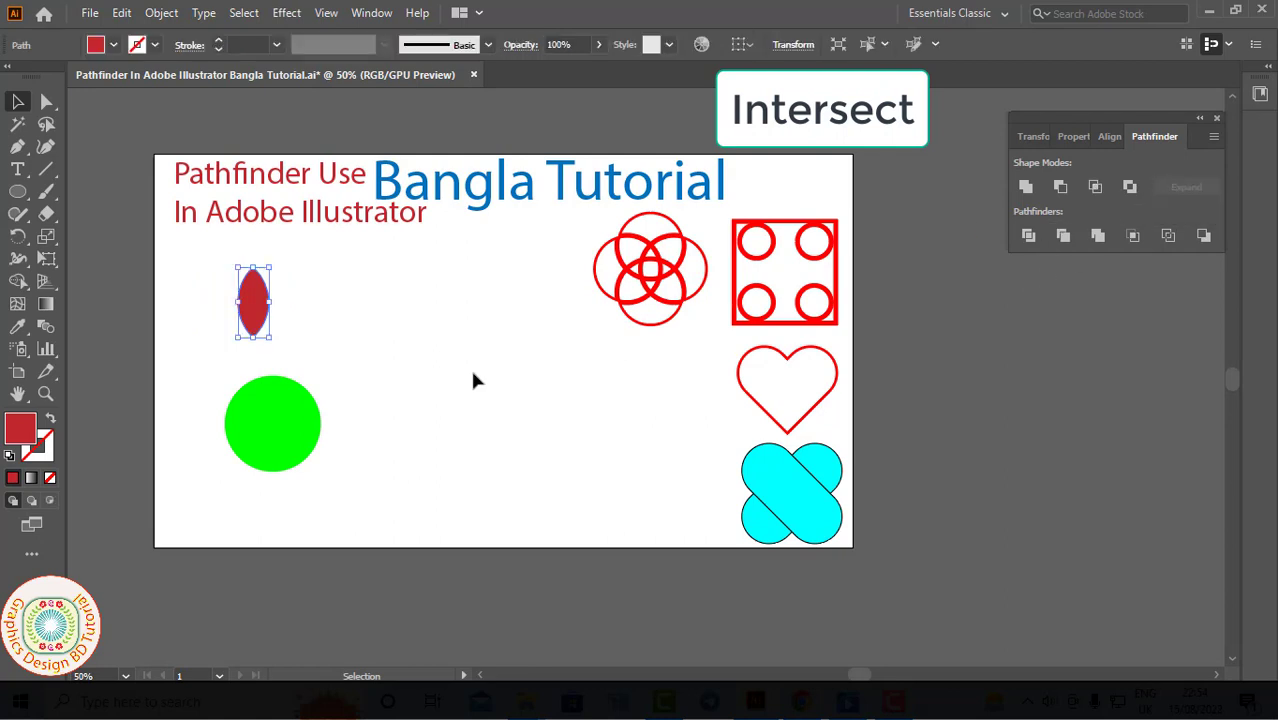
# Nudge the red lens slightly to the right
pyautogui.click(342, 340)
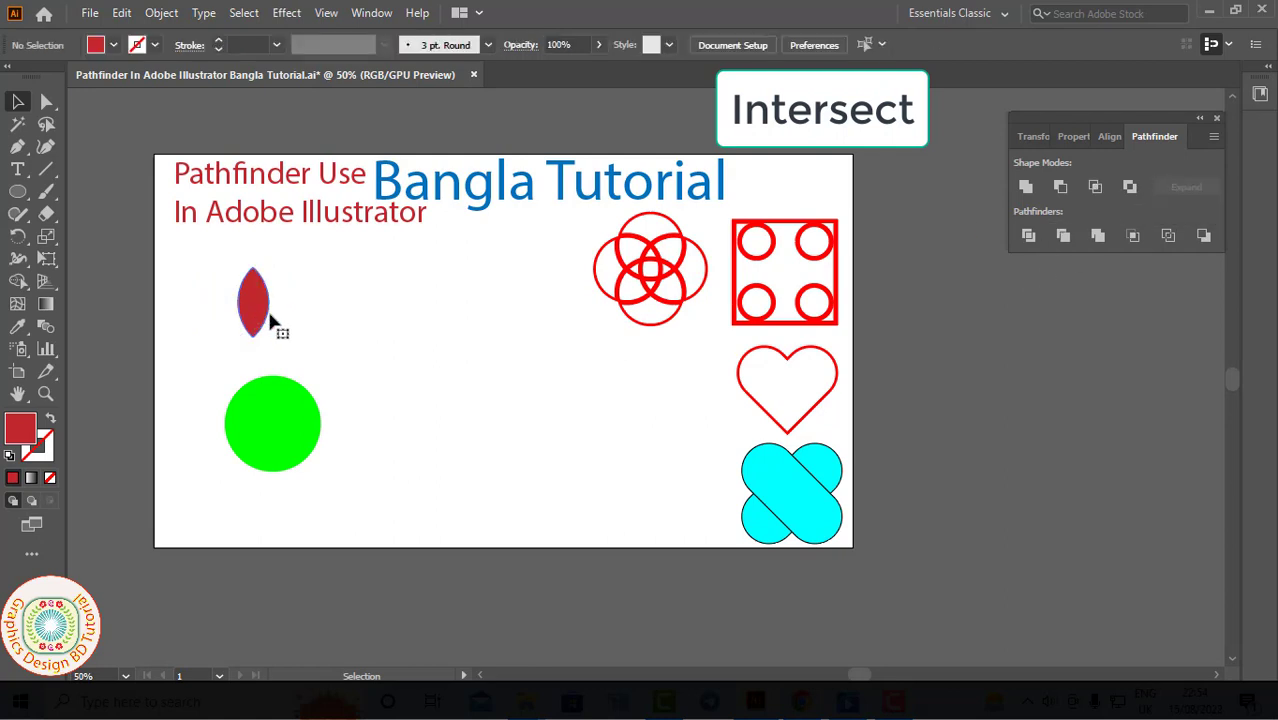
pyautogui.click(258, 320)
pyautogui.moveTo(258, 320); pyautogui.dragTo(274, 322)
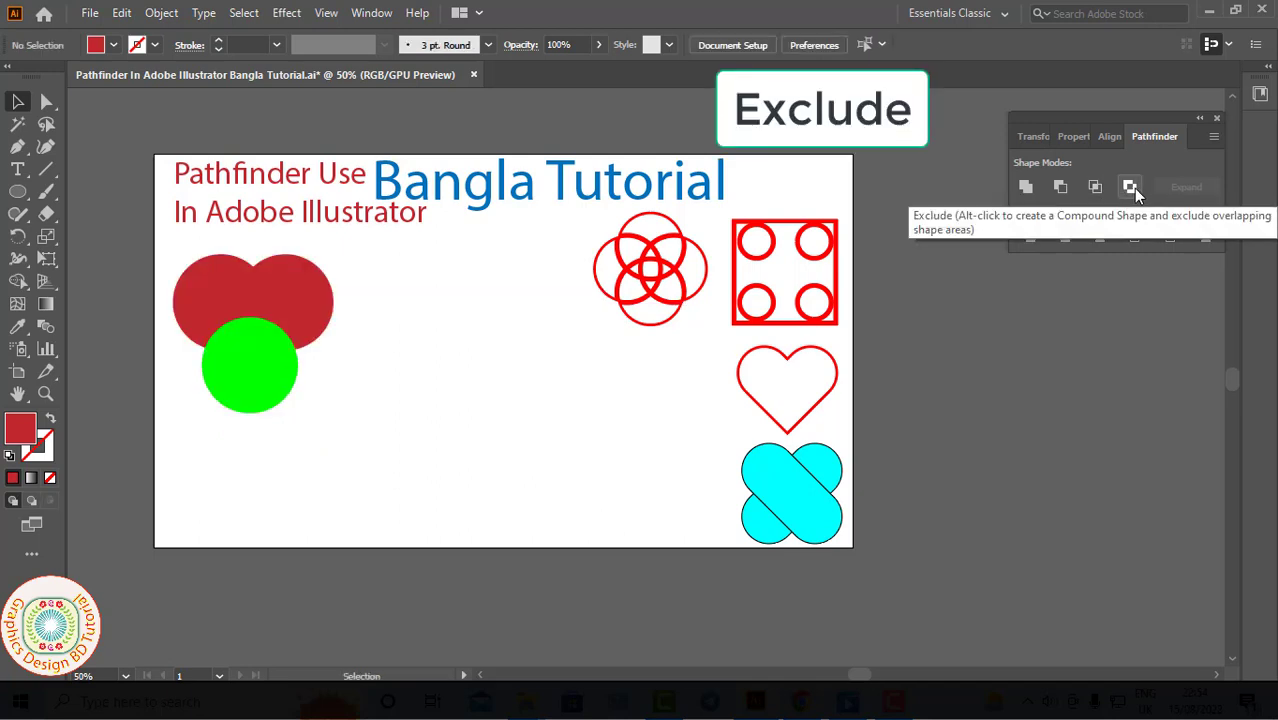
# Apply Pathfinder Exclude to the three circles, trying Expand and undoing it, then deselect
pyautogui.click(210, 348)
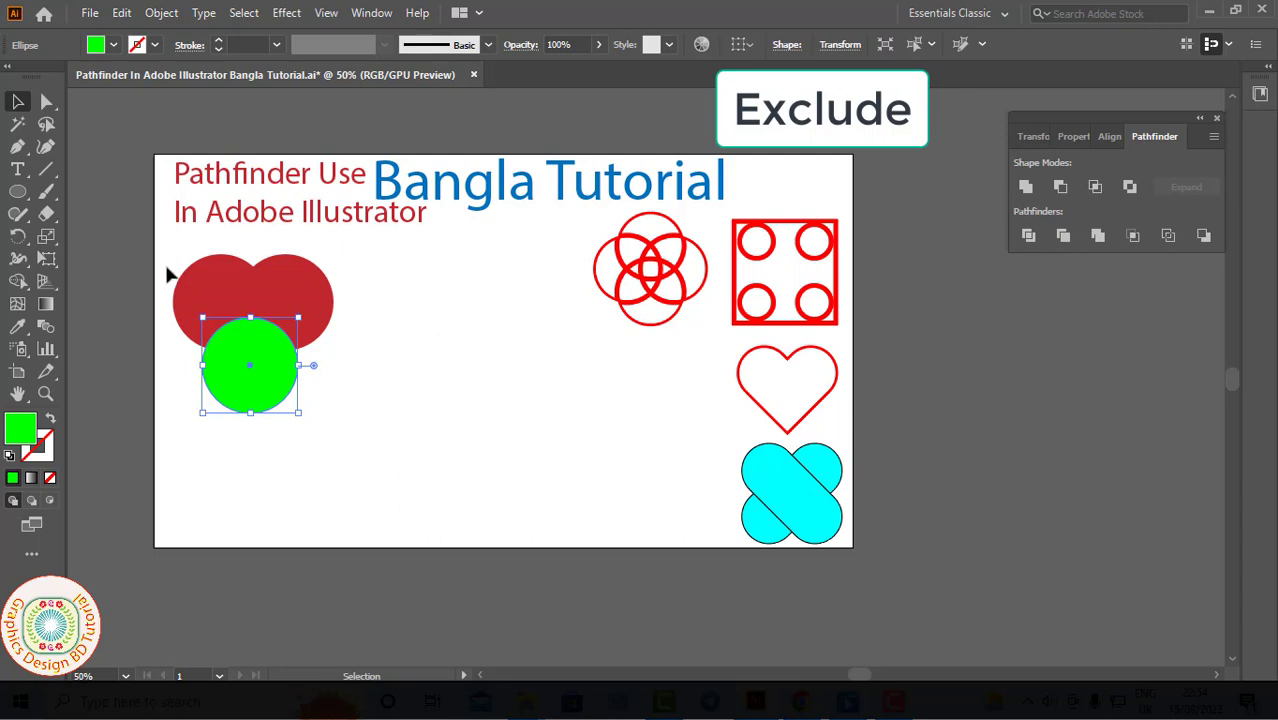
pyautogui.moveTo(166, 267); pyautogui.dragTo(399, 397)
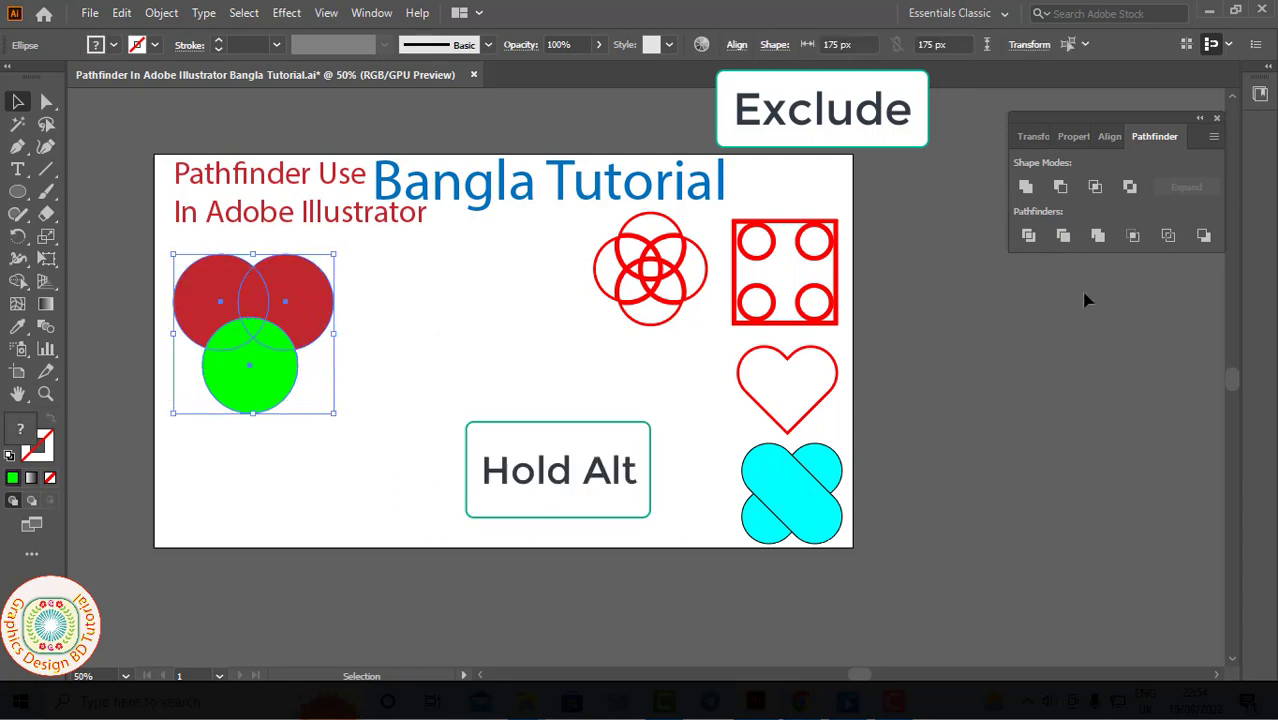
pyautogui.keyDown('alt'); pyautogui.click(1130, 188); pyautogui.keyUp('alt')
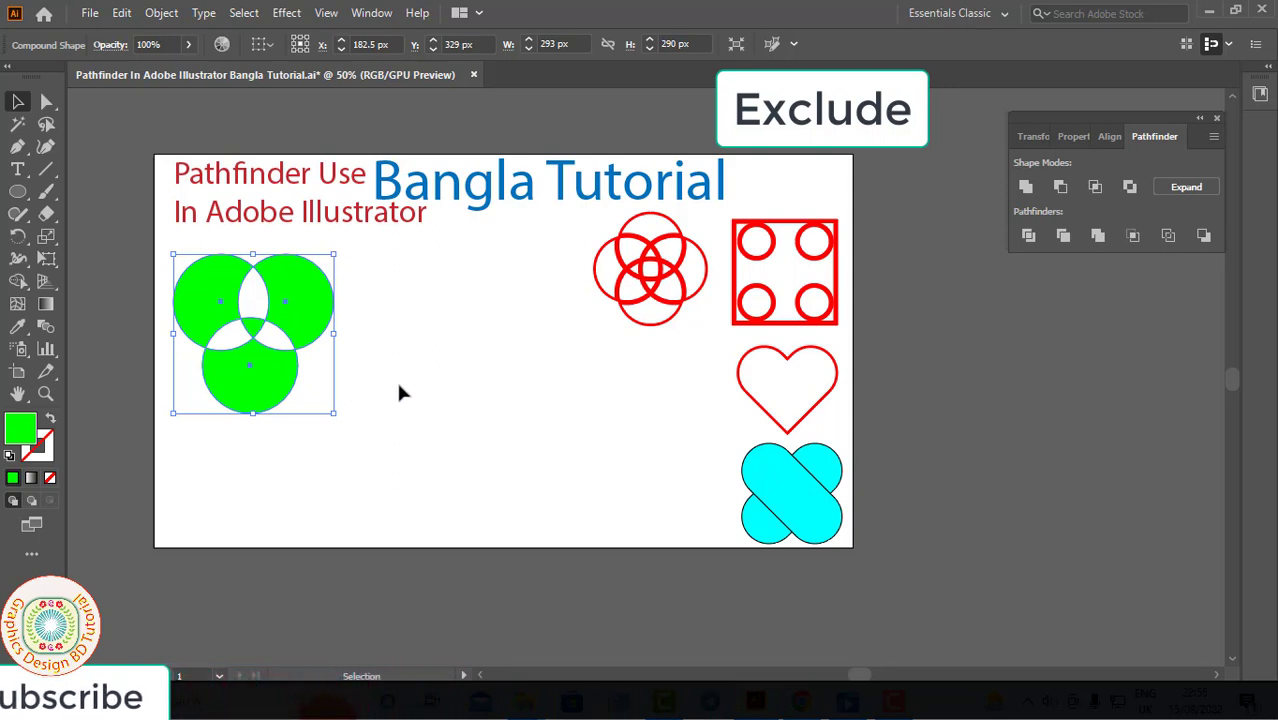
pyautogui.click(1199, 188)
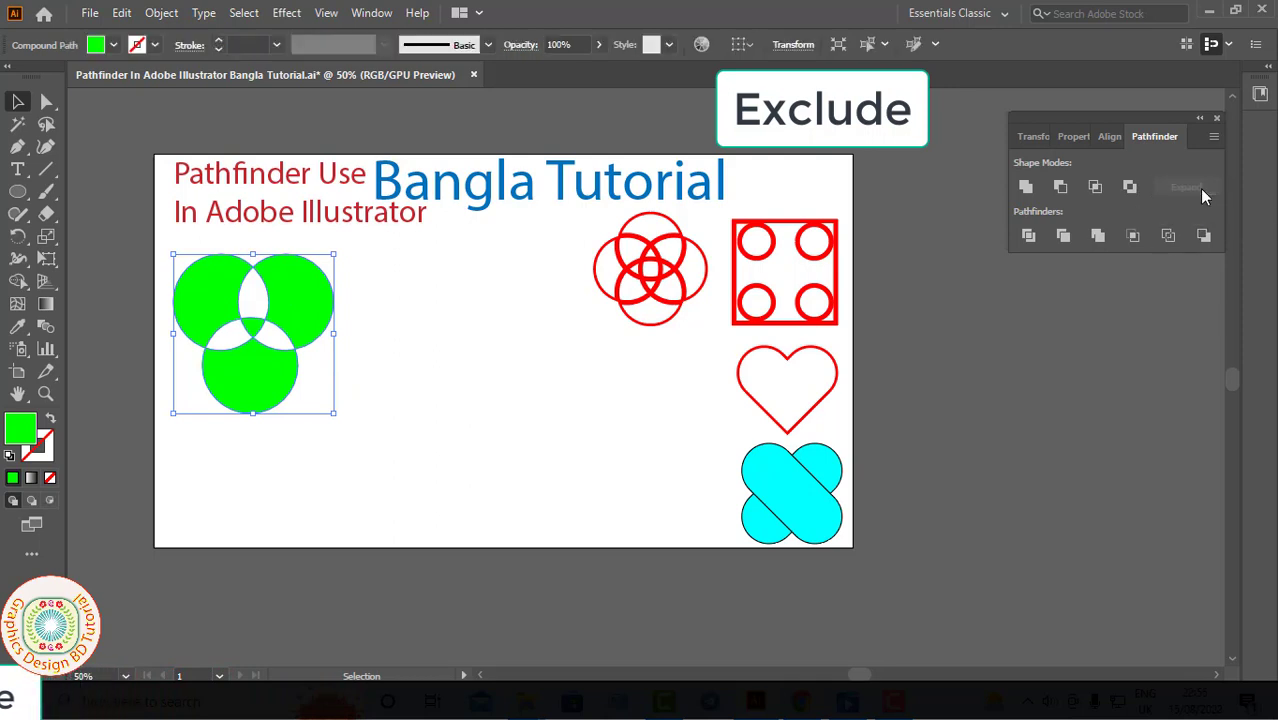
pyautogui.hotkey('ctrl', 'z')
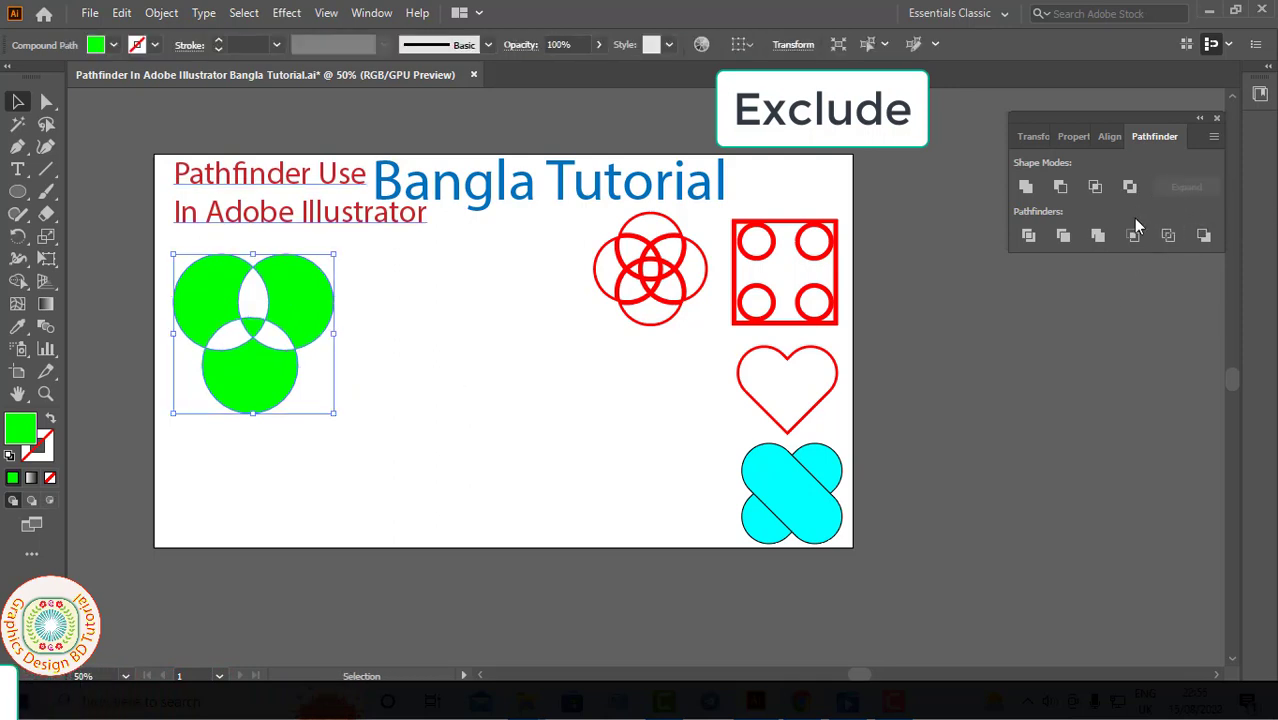
pyautogui.click(950, 270)
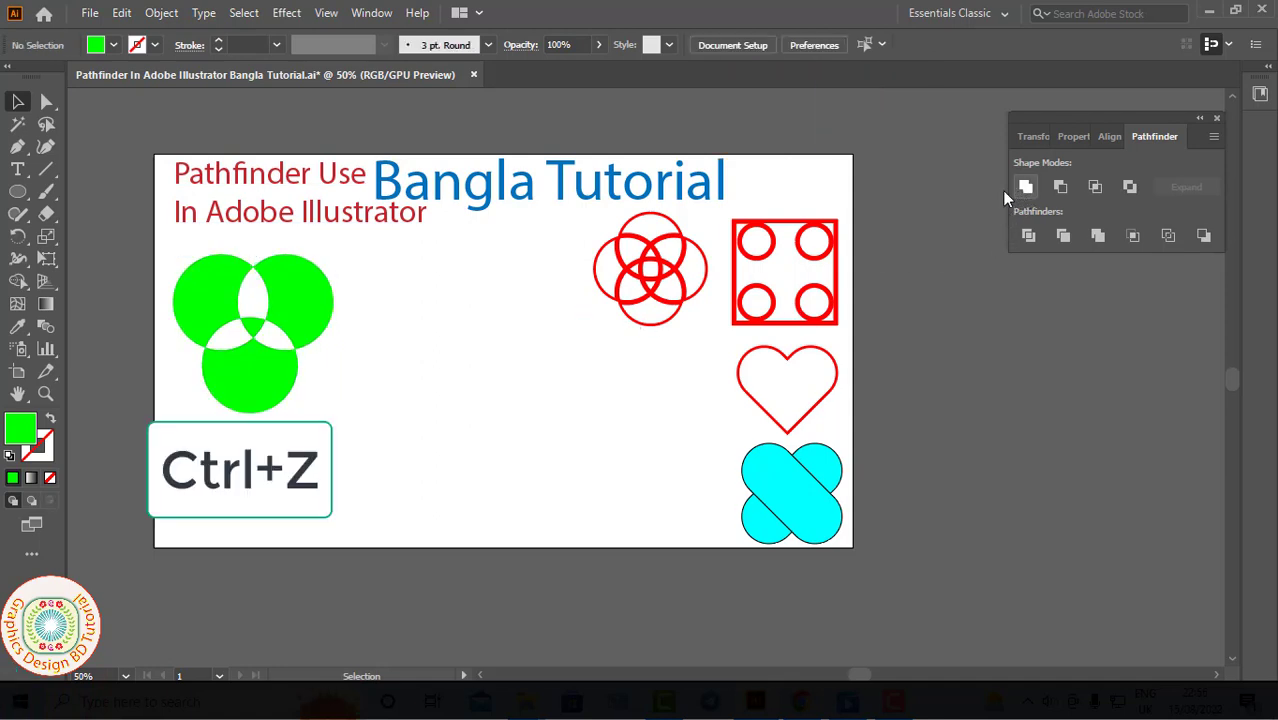
# Undo back to the separate circles and fill the lower circle green
pyautogui.hotkey('ctrl', 'z')
pyautogui.hotkey('ctrl', 'z')
pyautogui.hotkey('ctrl', 'z')
pyautogui.hotkey('ctrl', 'z')
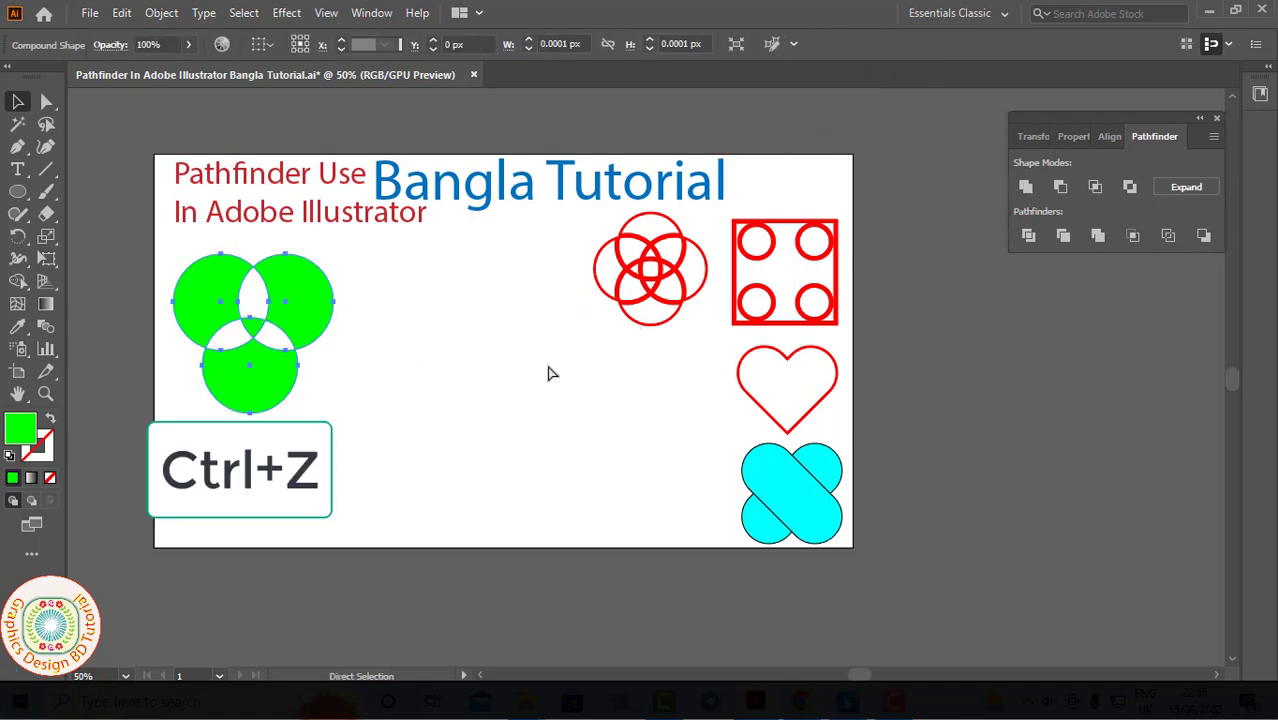
pyautogui.click(279, 370)
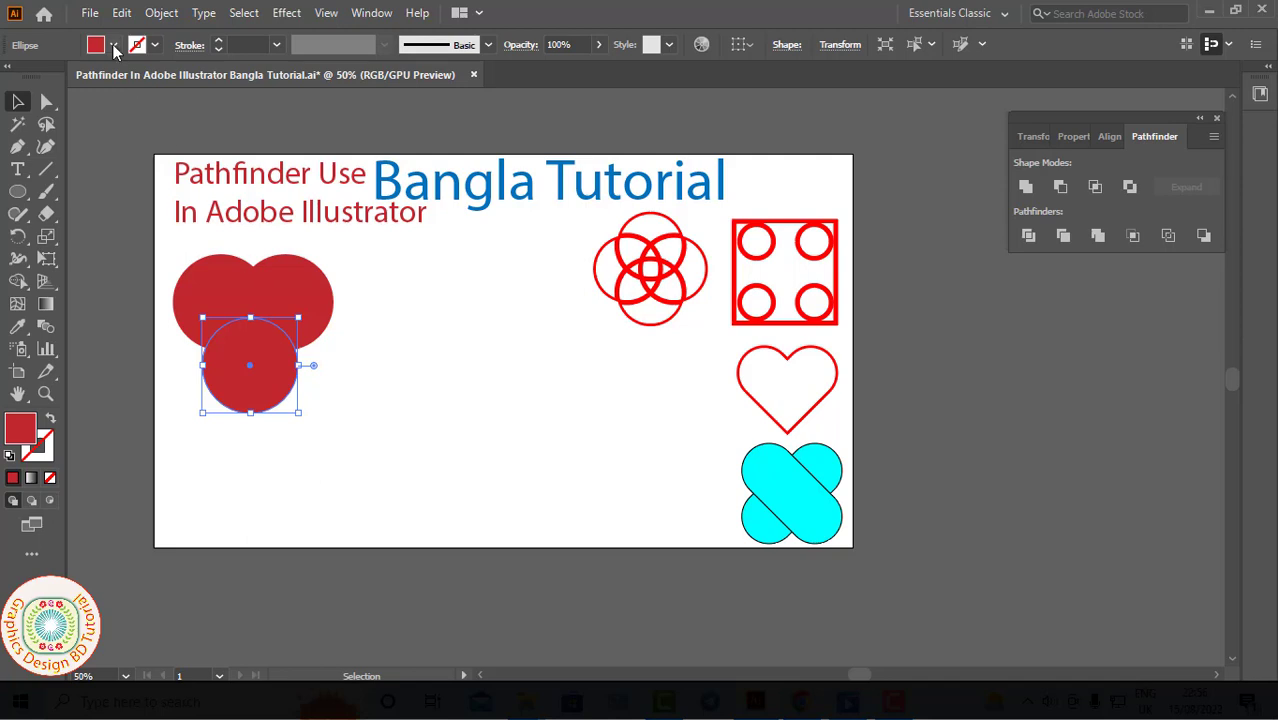
pyautogui.click(113, 45)
pyautogui.click(50, 89)
pyautogui.click(88, 90)
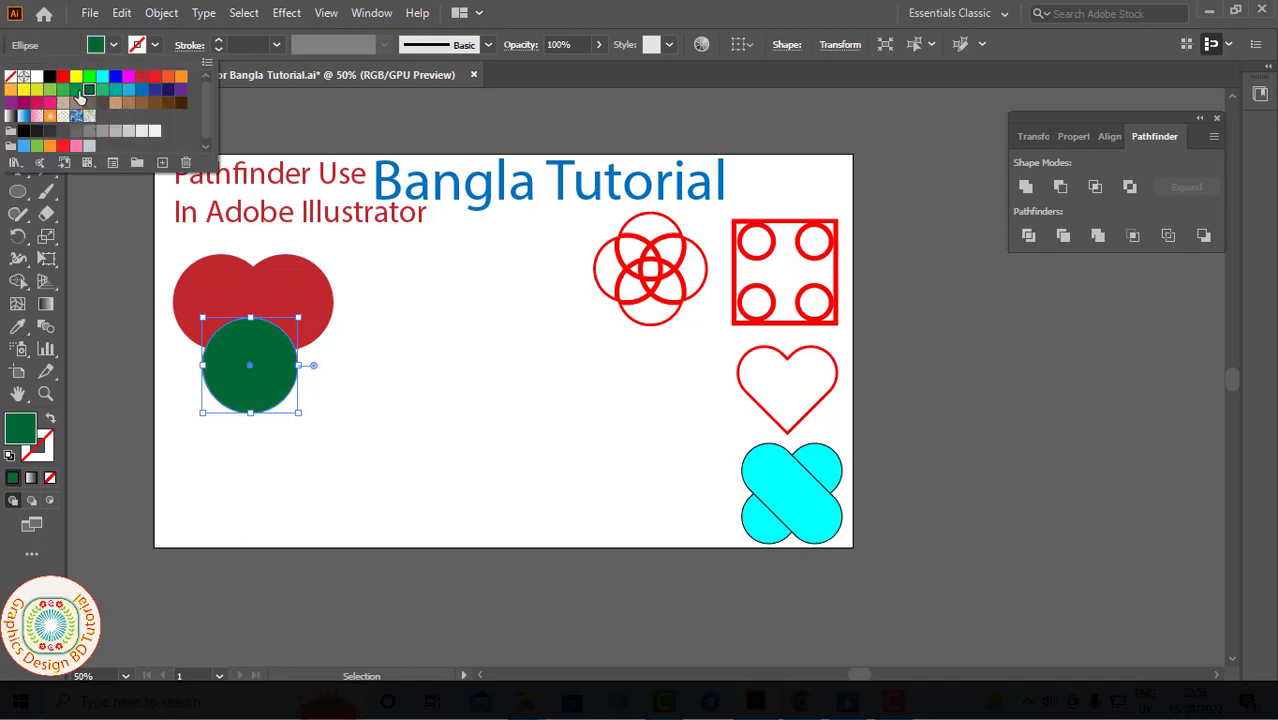
pyautogui.click(78, 92)
pyautogui.click(387, 358)
# Fill the upper-right circle blue and select all three circles
pyautogui.click(328, 305)
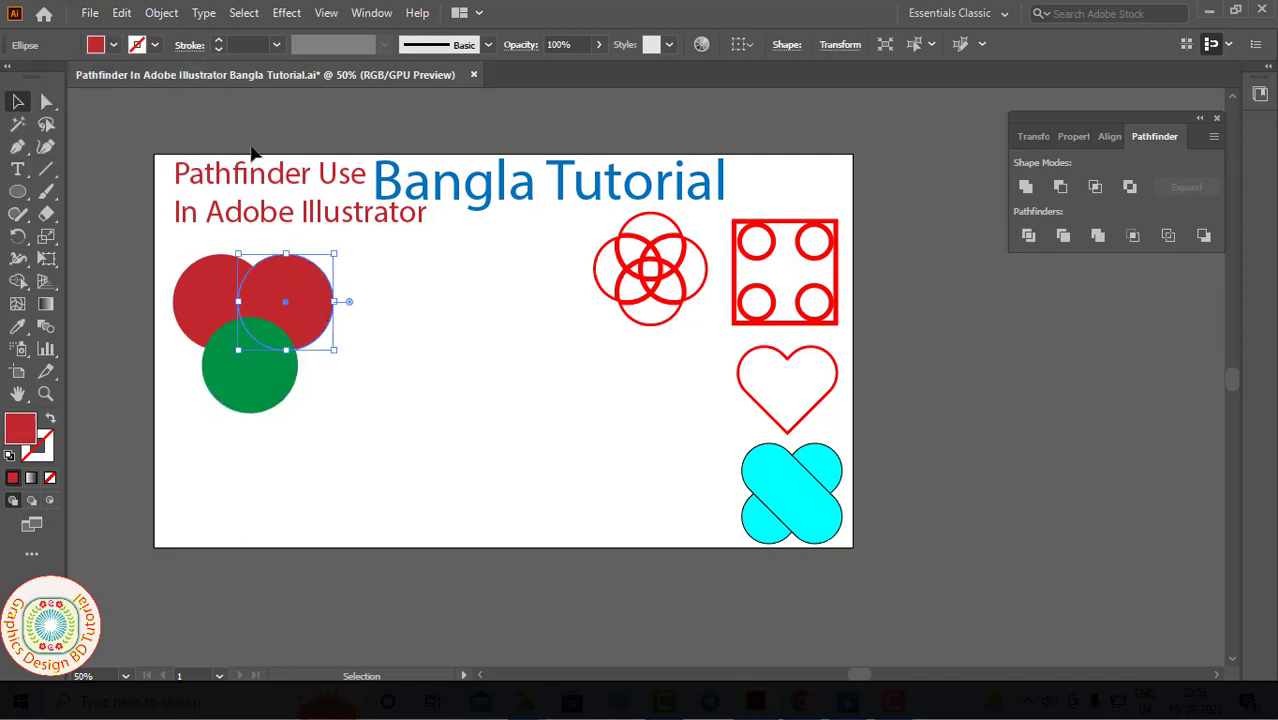
pyautogui.click(113, 45)
pyautogui.click(108, 80)
pyautogui.moveTo(160, 240); pyautogui.dragTo(350, 425)
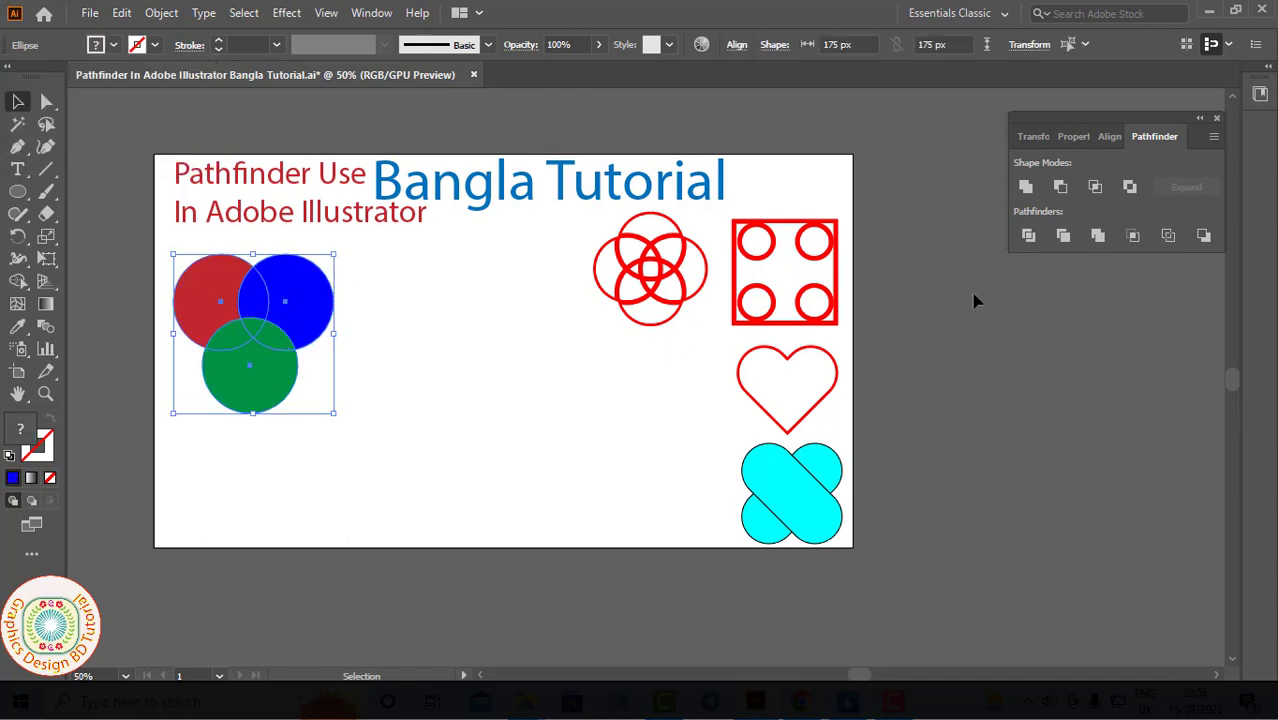
pyautogui.click(1030, 238)
pyautogui.click(178, 350)
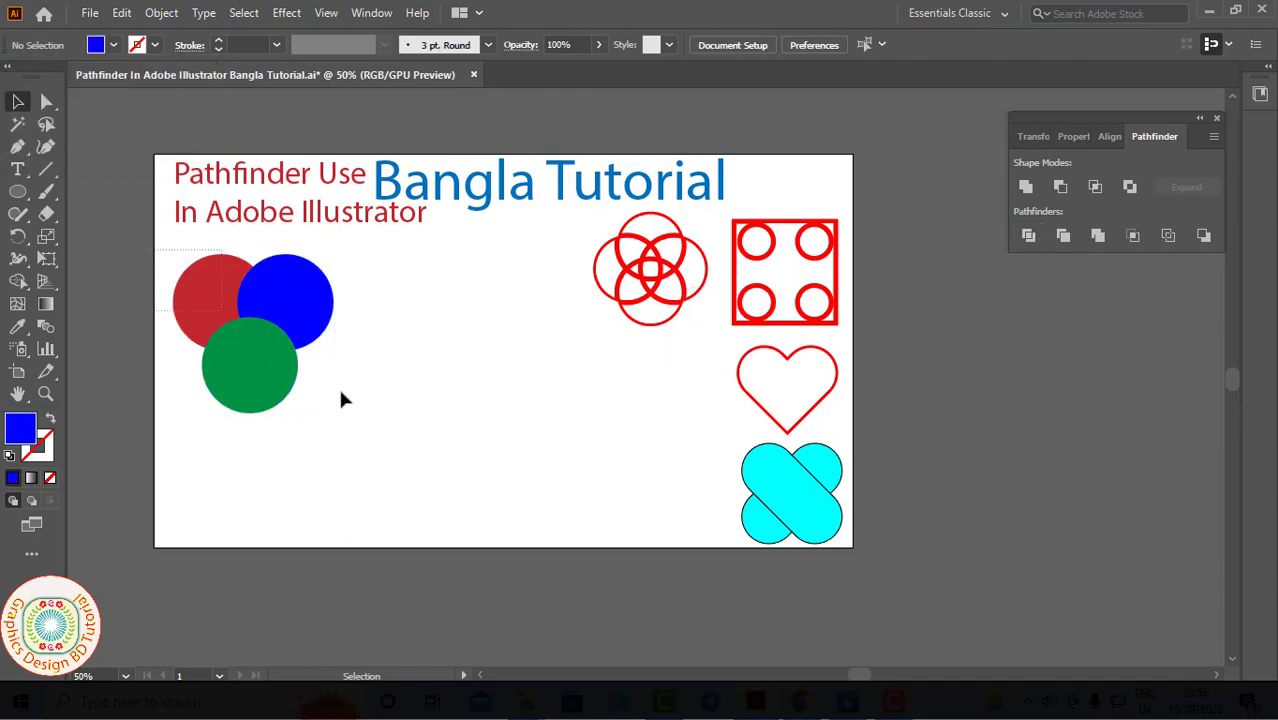
pyautogui.moveTo(340, 400); pyautogui.dragTo(402, 410)
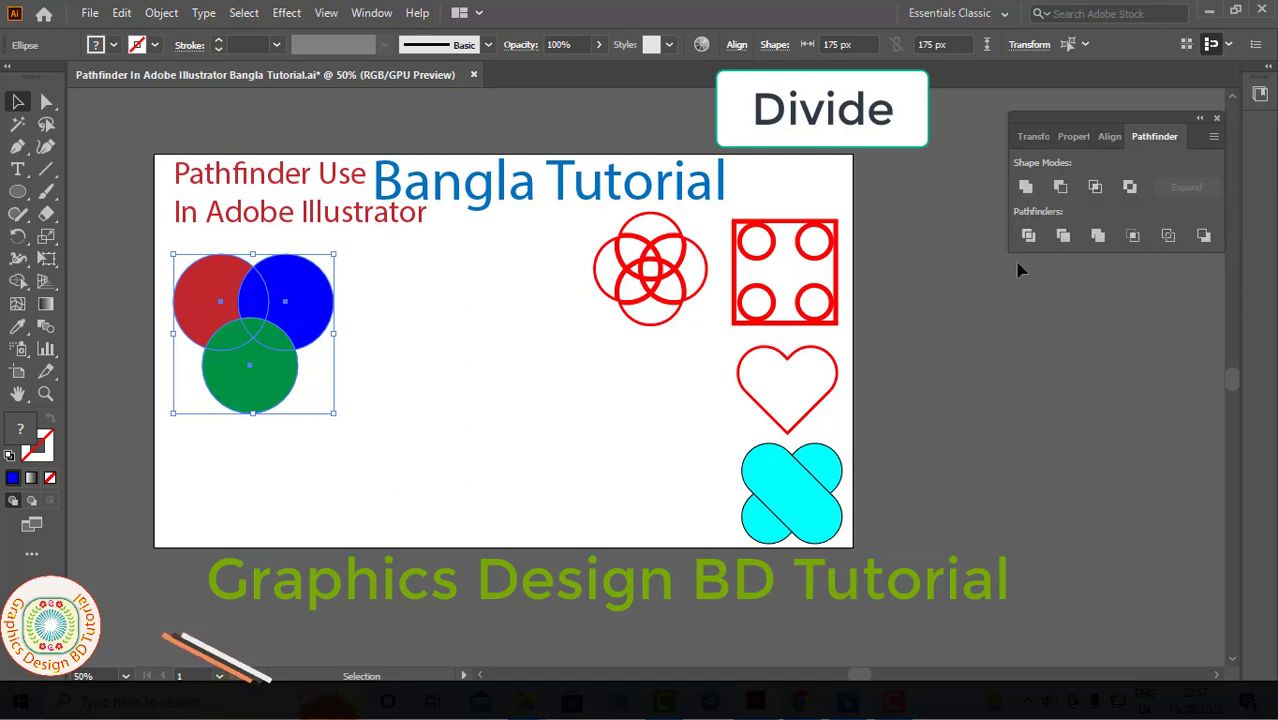
pyautogui.click(354, 411)
pyautogui.hotkey('ctrl', 'z')
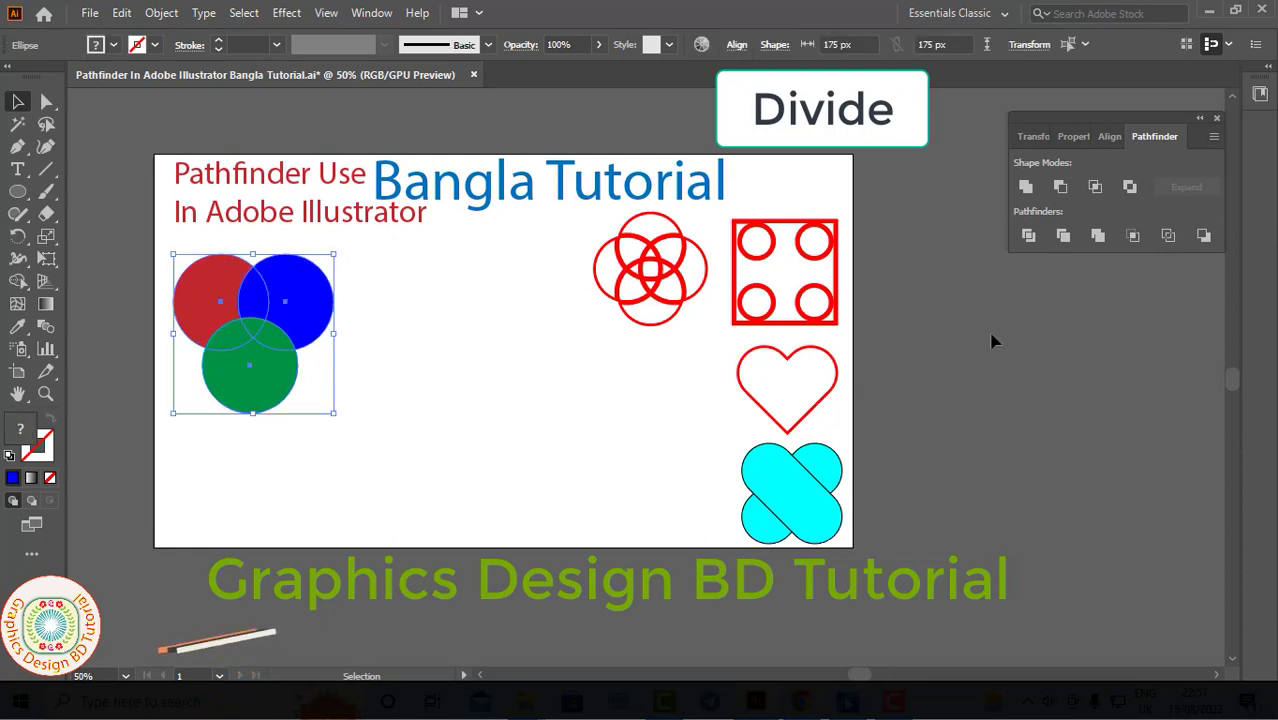
pyautogui.click(1029, 238)
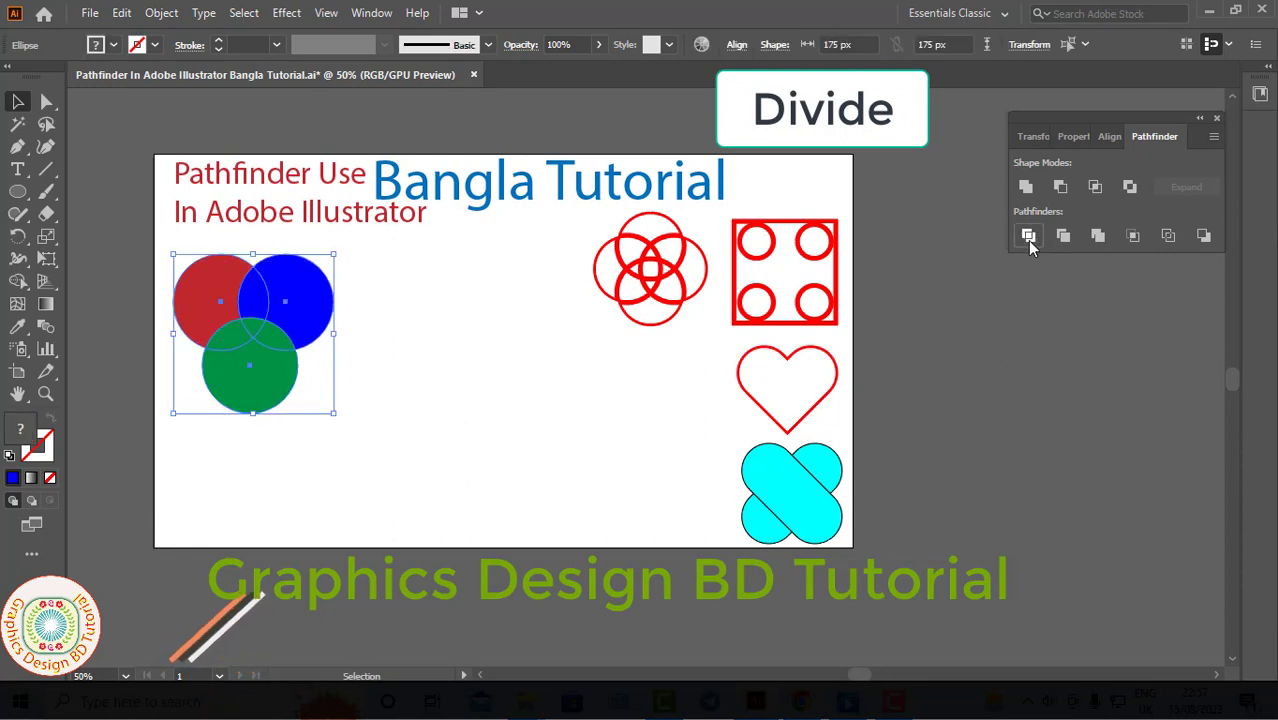
pyautogui.rightClick(283, 328)
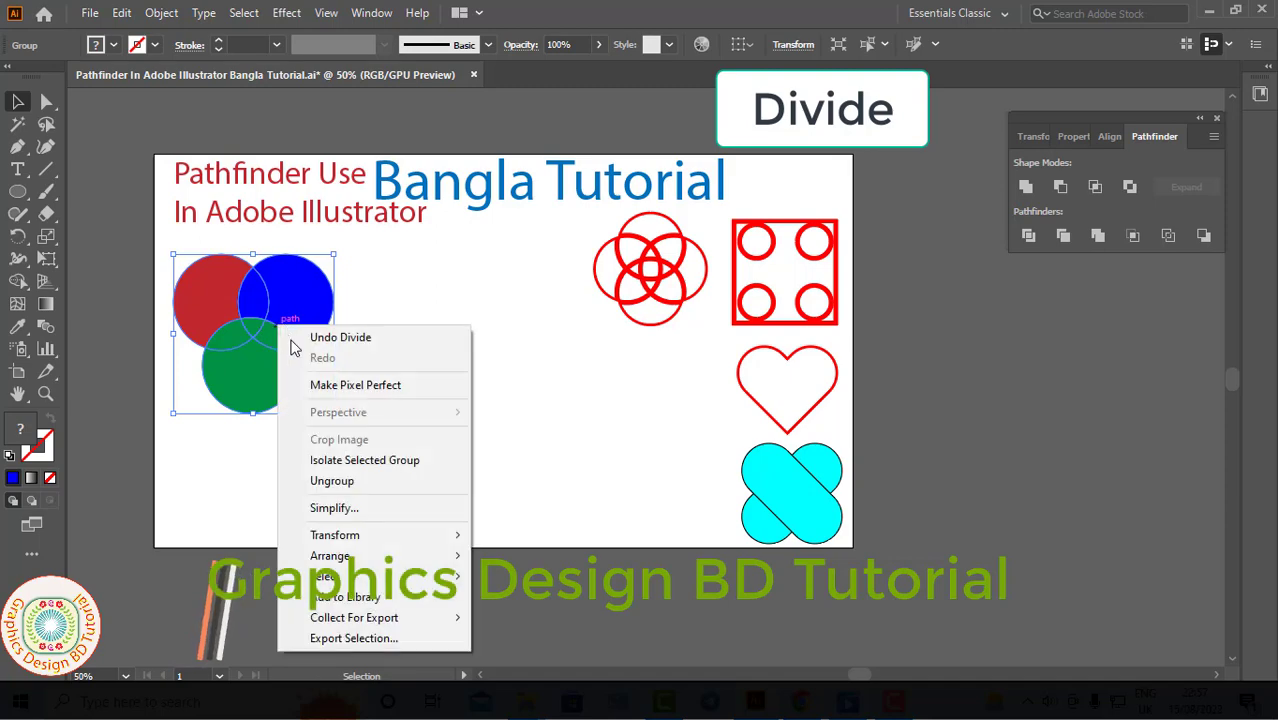
pyautogui.click(332, 481)
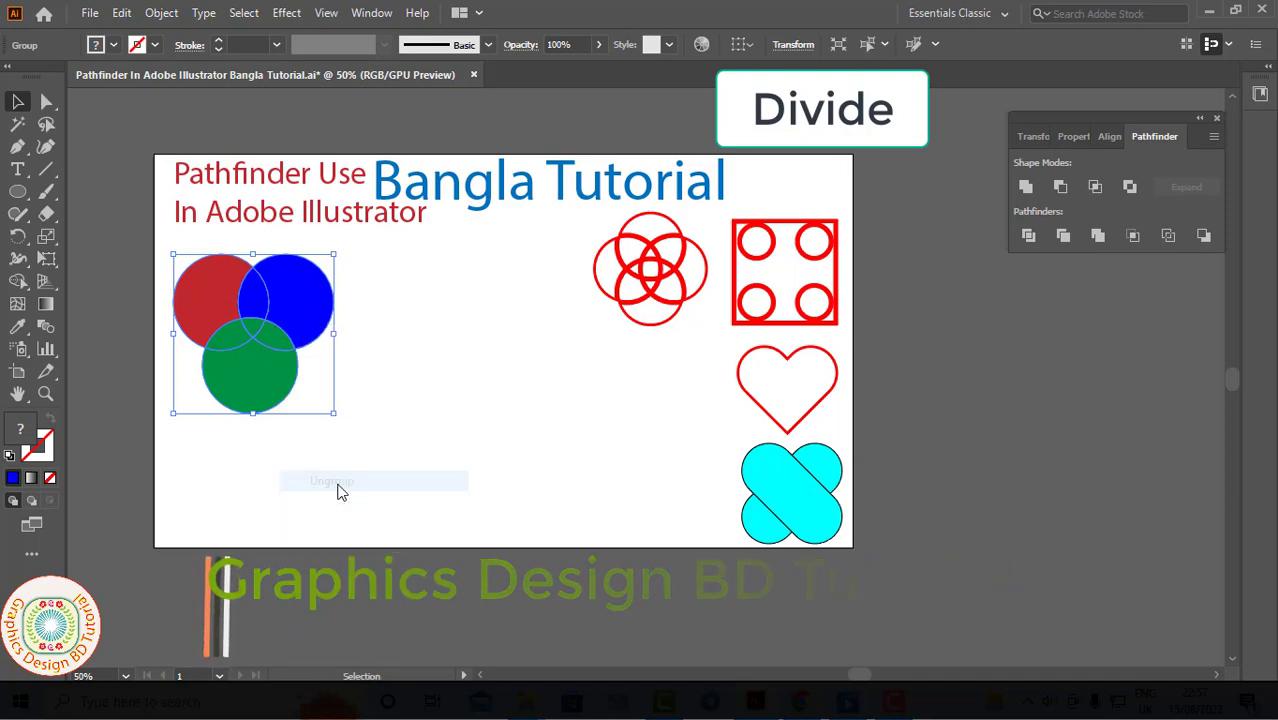
pyautogui.moveTo(265, 377); pyautogui.dragTo(320, 414)
pyautogui.moveTo(305, 290); pyautogui.dragTo(412, 290)
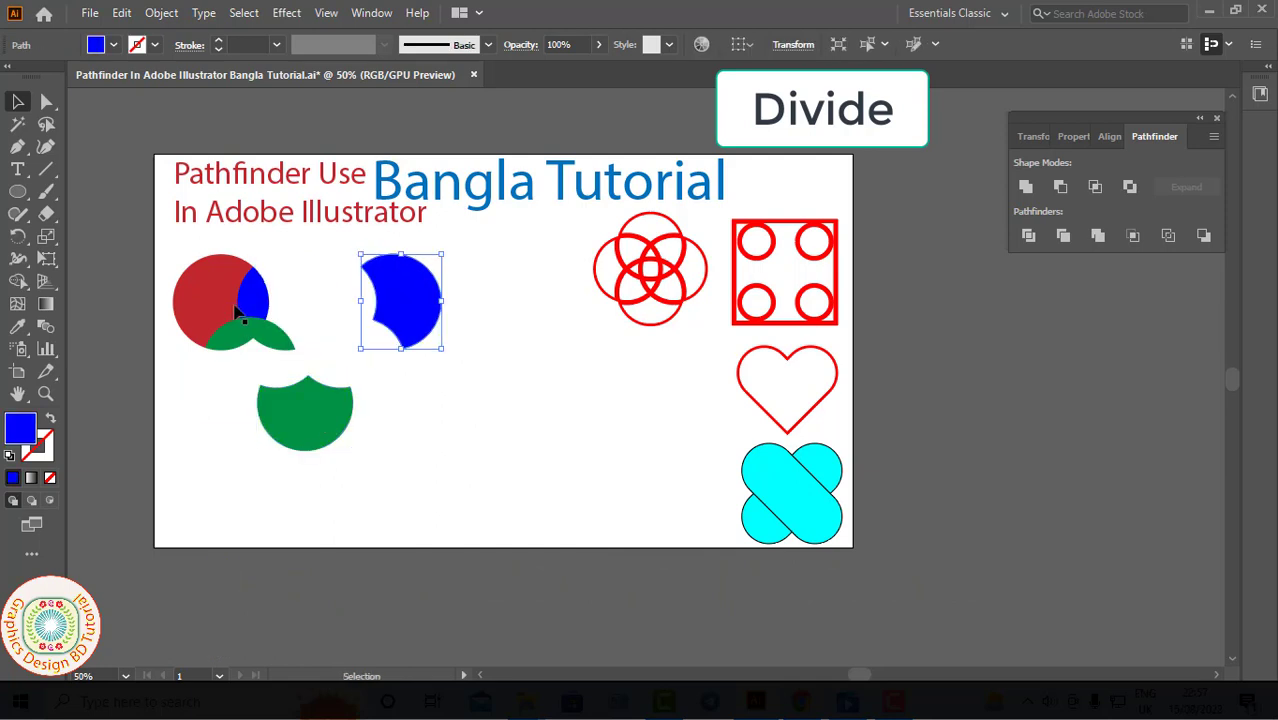
pyautogui.moveTo(200, 300); pyautogui.dragTo(140, 291)
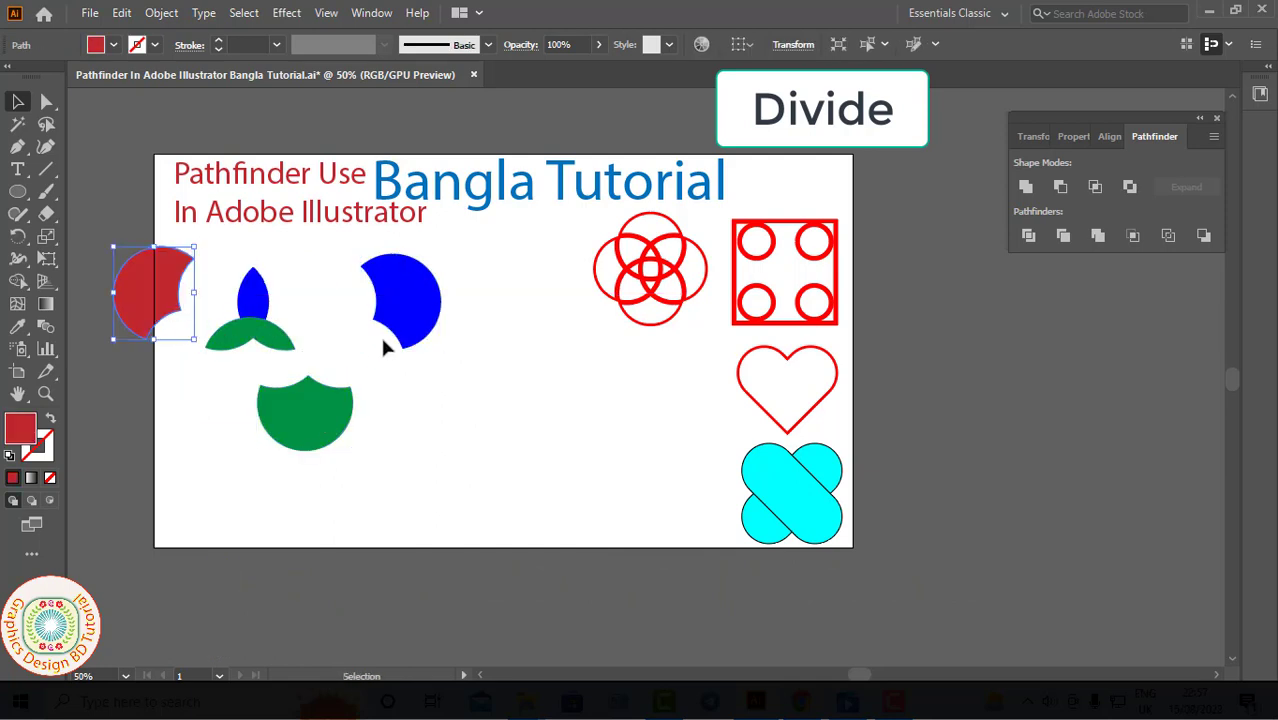
pyautogui.hotkey('ctrl', 'z')
pyautogui.hotkey('ctrl', 'z')
pyautogui.hotkey('ctrl', 'z')
pyautogui.hotkey('ctrl', 'z')
pyautogui.hotkey('ctrl', 'z')
pyautogui.click(648, 356)
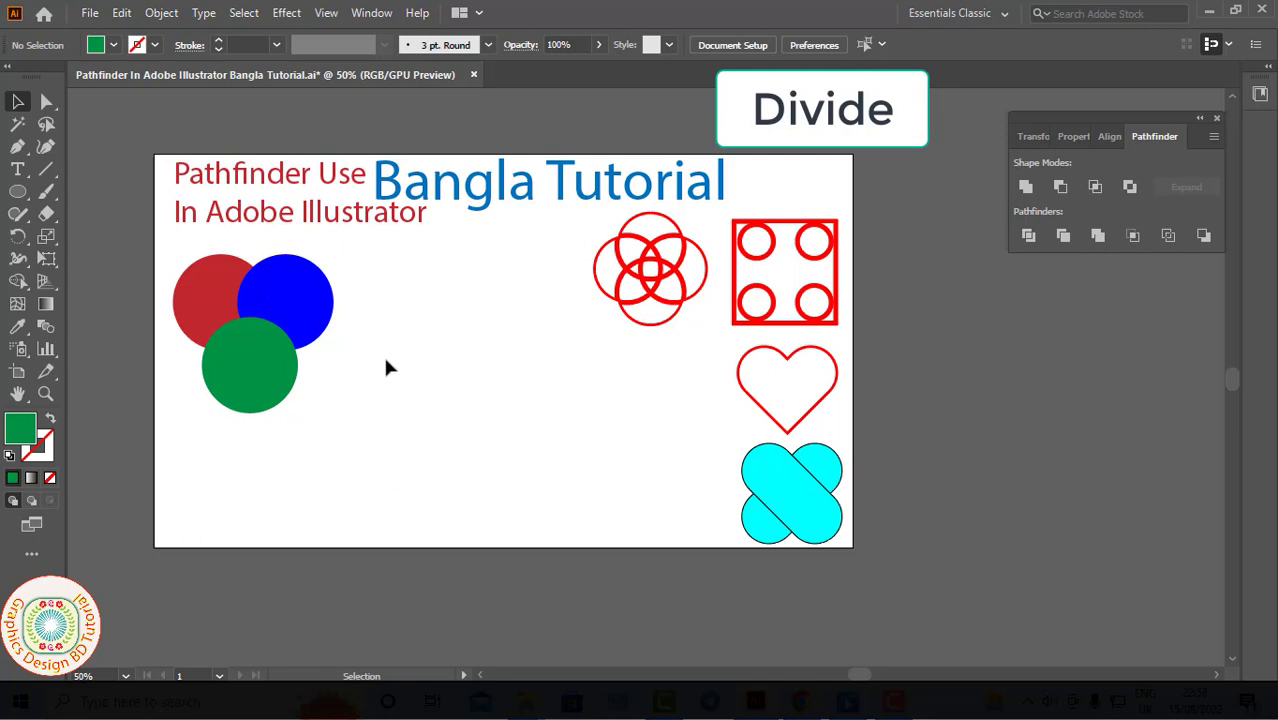
pyautogui.press('d')
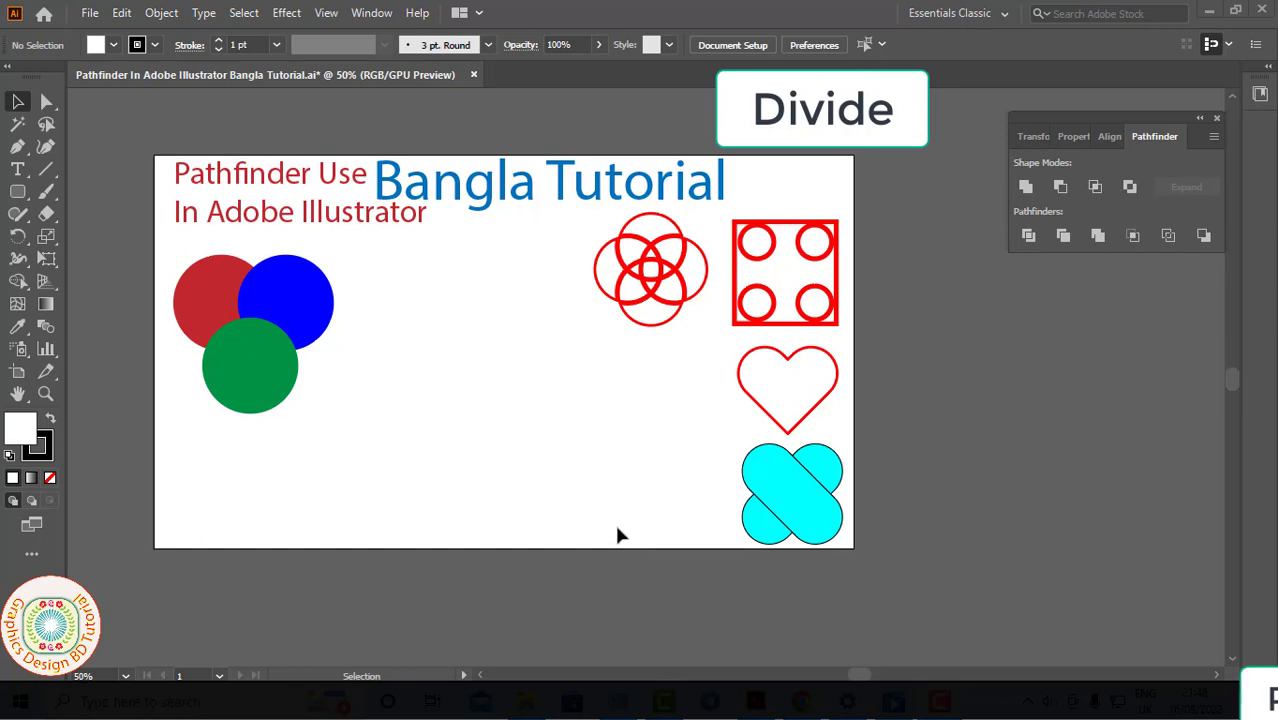
# Draw a tall rounded rectangle beside the circles and fill it red
pyautogui.click(21, 193)
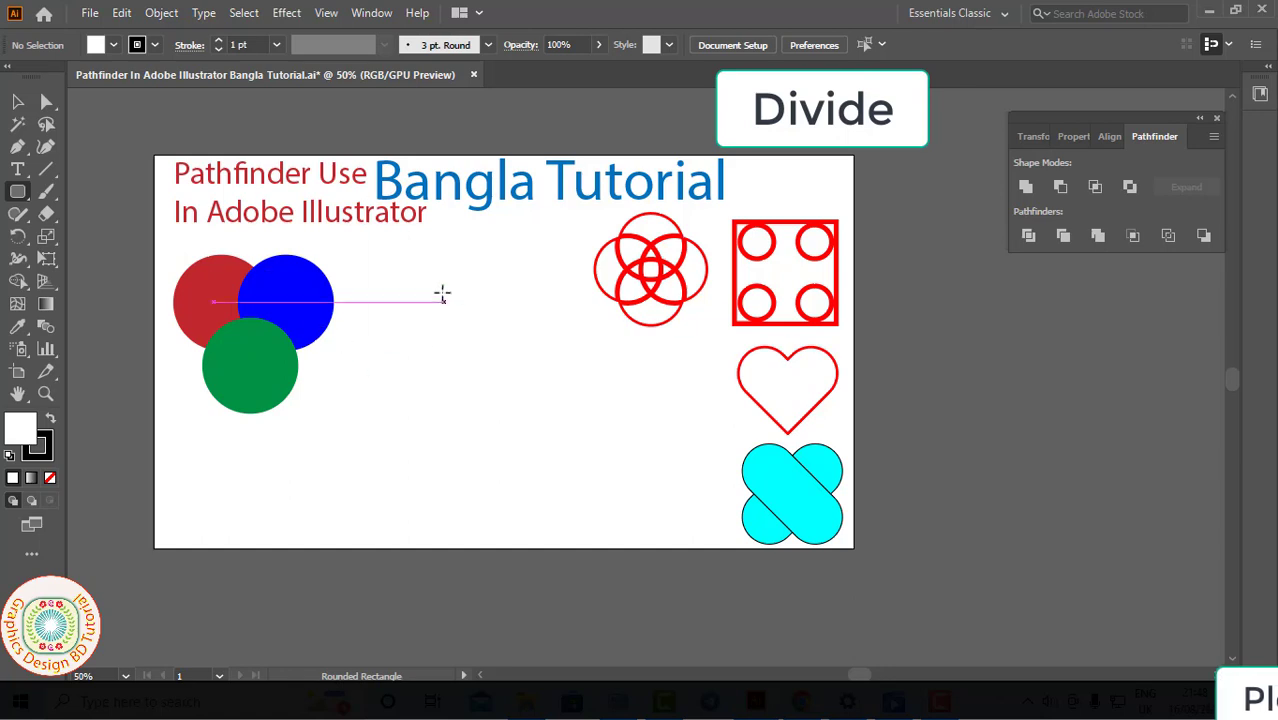
pyautogui.moveTo(442, 291); pyautogui.dragTo(473, 414)
pyautogui.press('v')
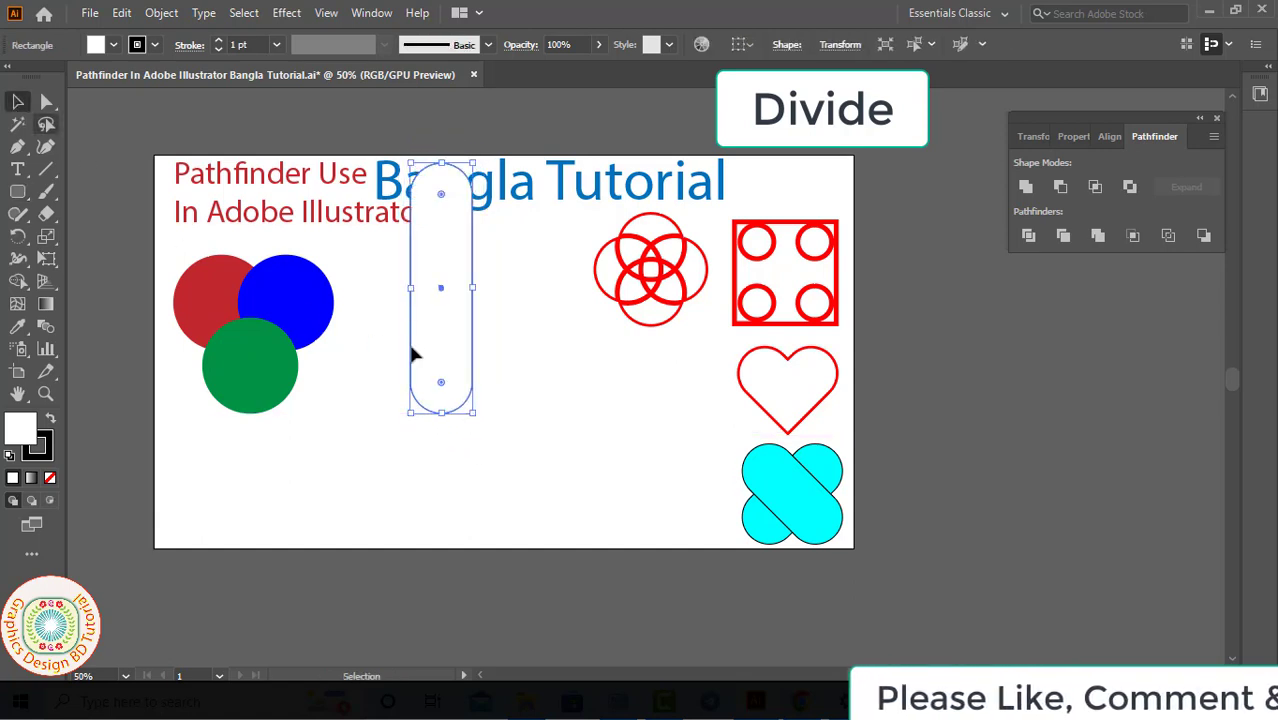
pyautogui.moveTo(473, 360); pyautogui.dragTo(483, 450)
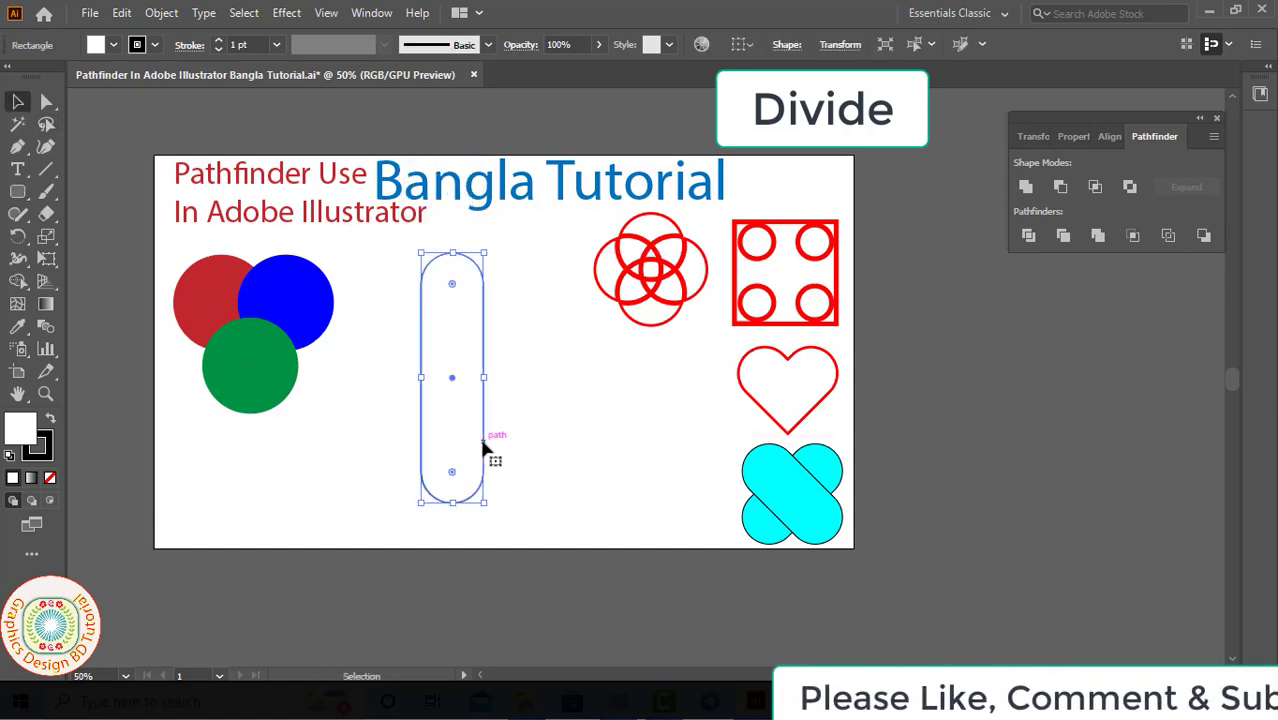
pyautogui.click(114, 45)
pyautogui.click(63, 76)
# Widen, fully round and shorten the red bar into a capsule, then open the Rotate dialog
pyautogui.click(453, 374)
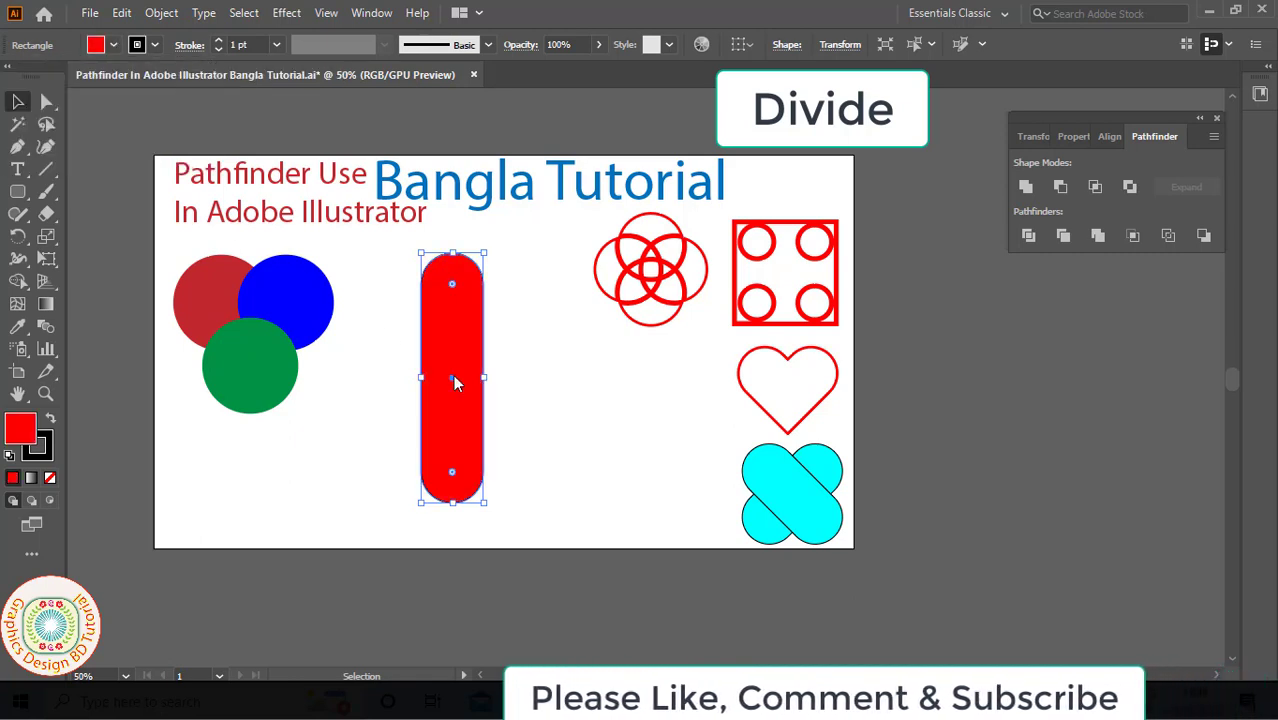
pyautogui.moveTo(484, 378); pyautogui.dragTo(497, 379)
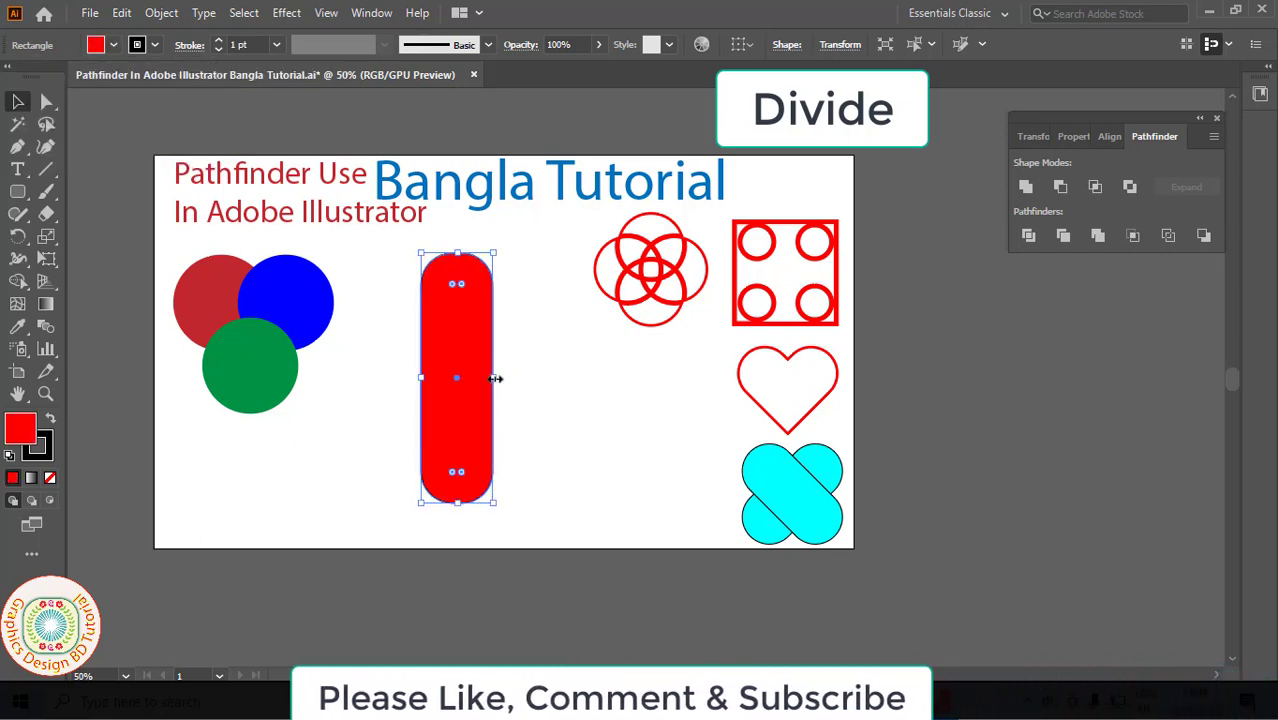
pyautogui.moveTo(455, 470); pyautogui.dragTo(451, 463)
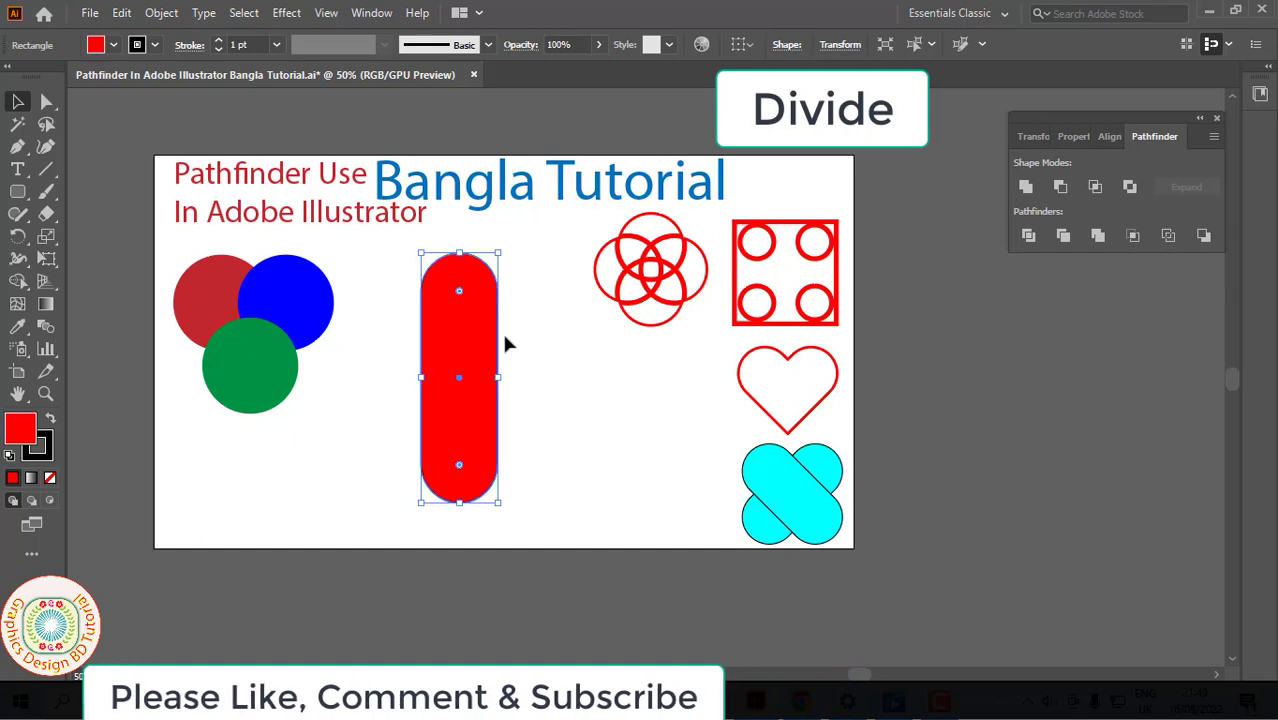
pyautogui.moveTo(497, 254); pyautogui.dragTo(497, 290)
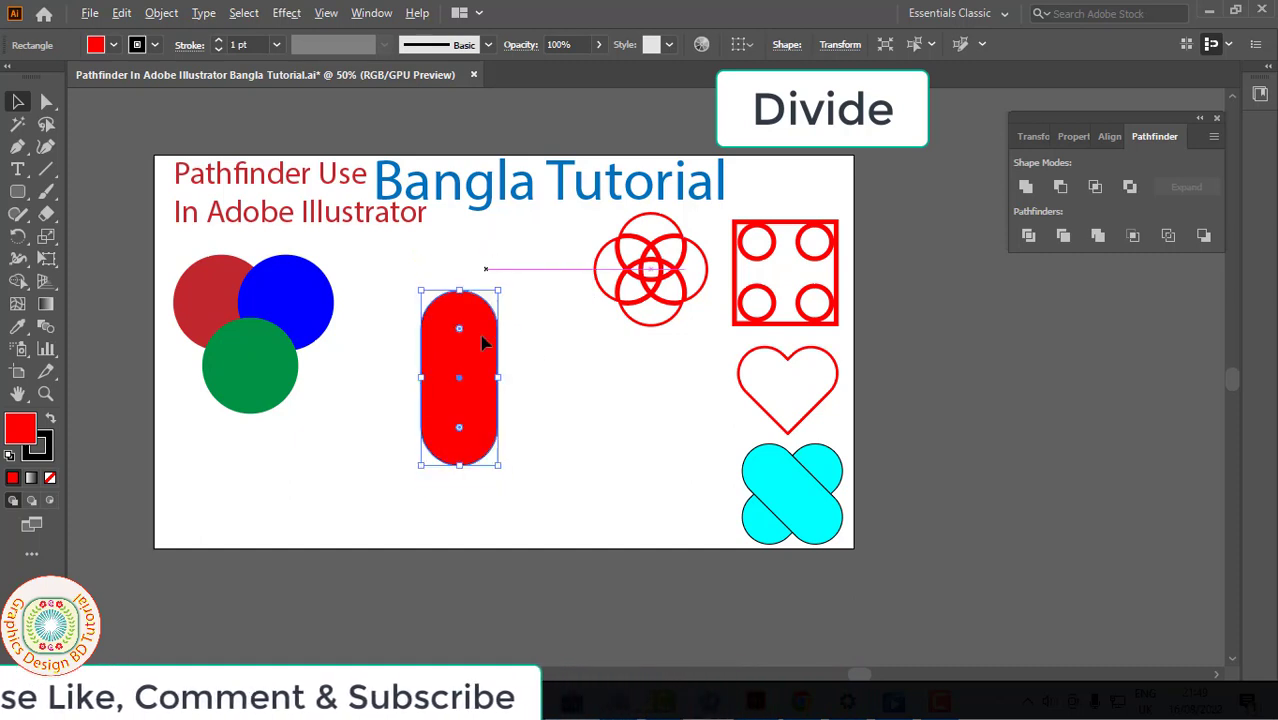
pyautogui.moveTo(471, 406); pyautogui.dragTo(448, 421)
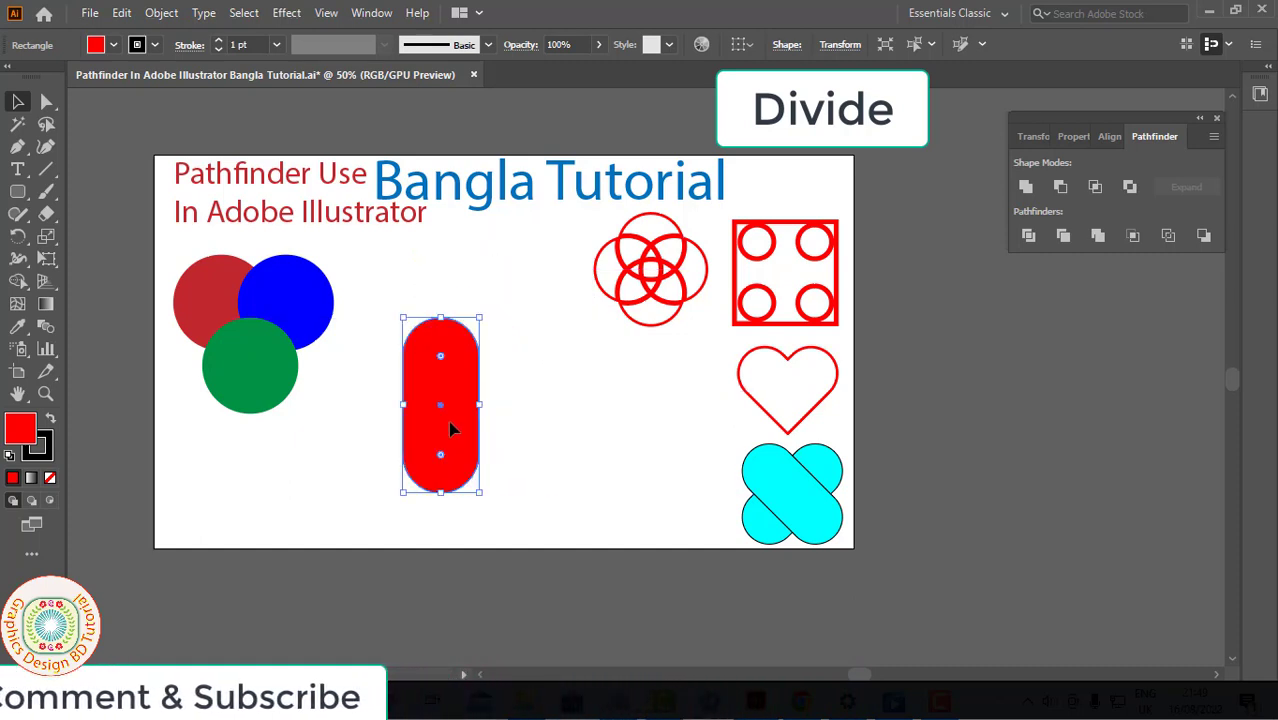
pyautogui.click(20, 237)
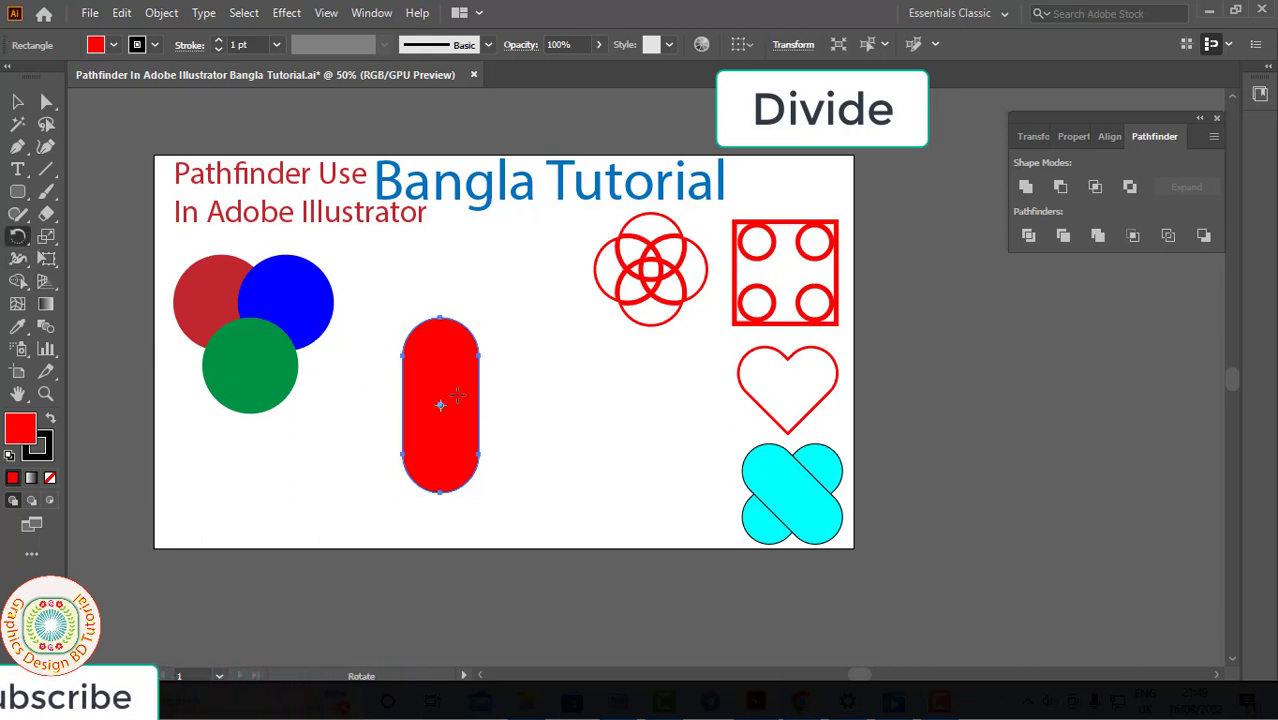
pyautogui.press('Return')
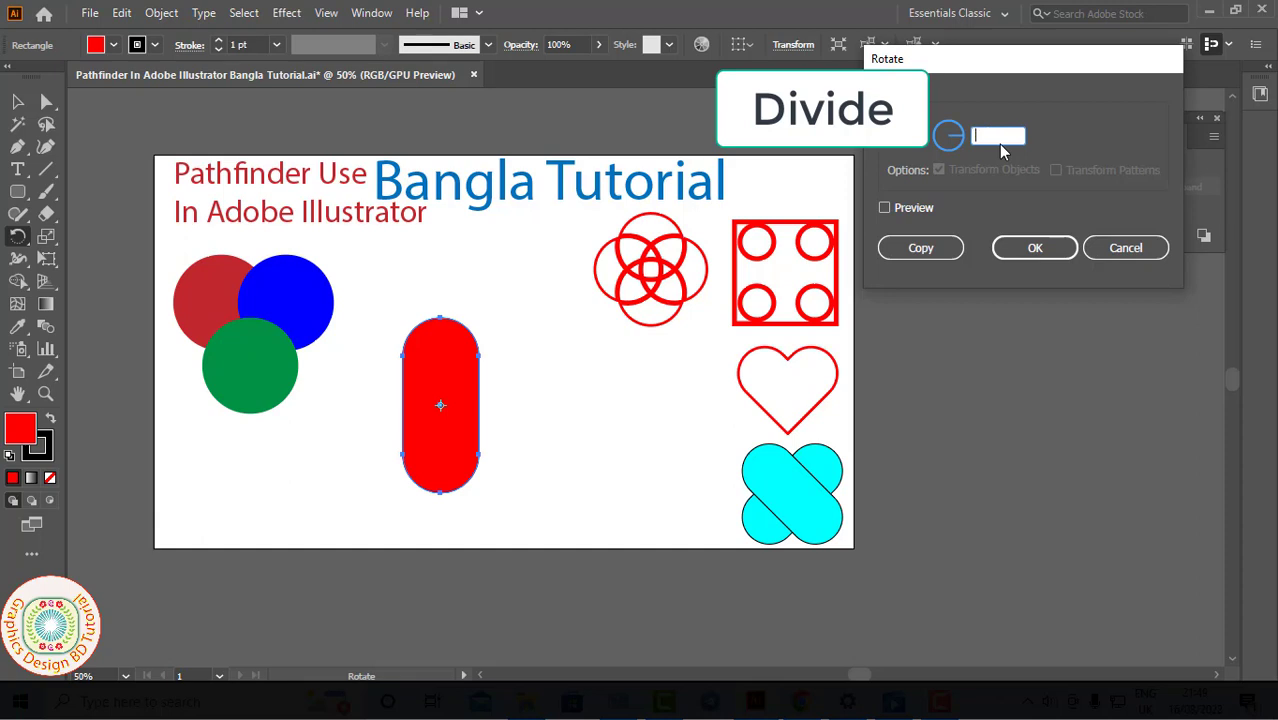
# Make a 45° rotated copy of the red capsule
pyautogui.write('45')
pyautogui.click(886, 207)
pyautogui.click(920, 248)
# Make a -45° rotated copy of the upright capsule to form the cross
pyautogui.click(18, 101)
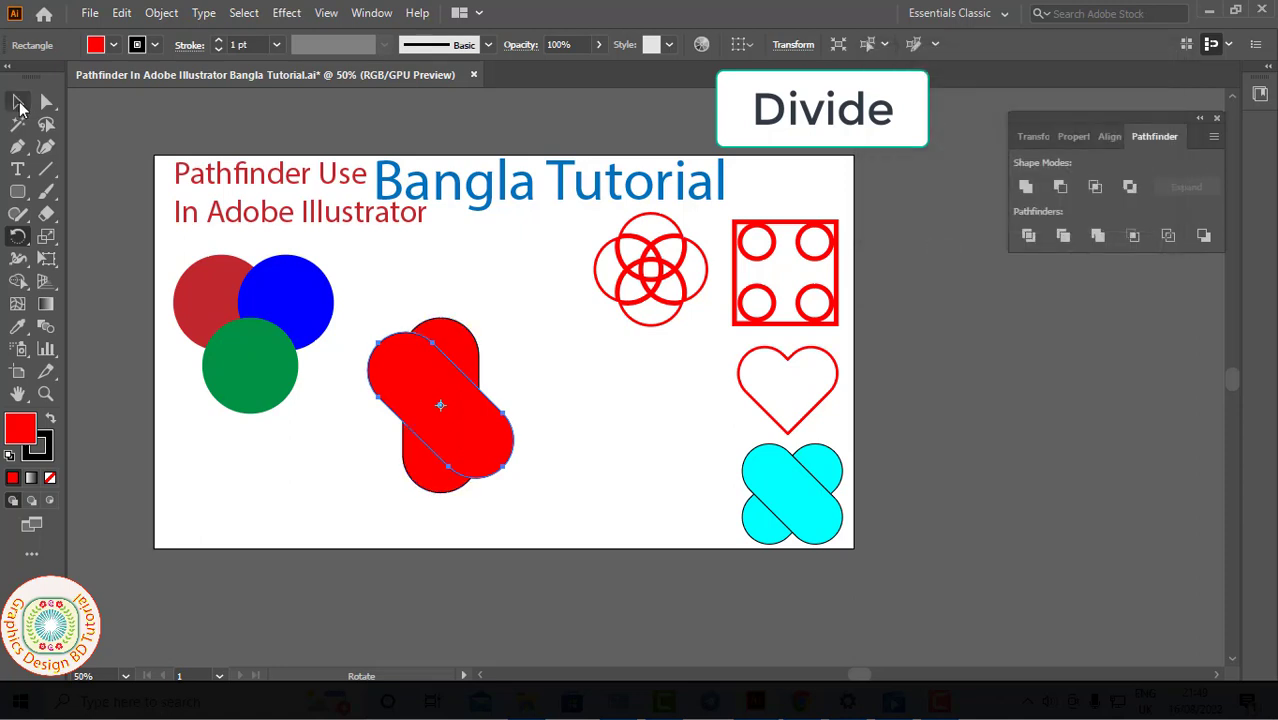
pyautogui.click(483, 346)
pyautogui.click(483, 346)
pyautogui.press('r')
pyautogui.press('Return')
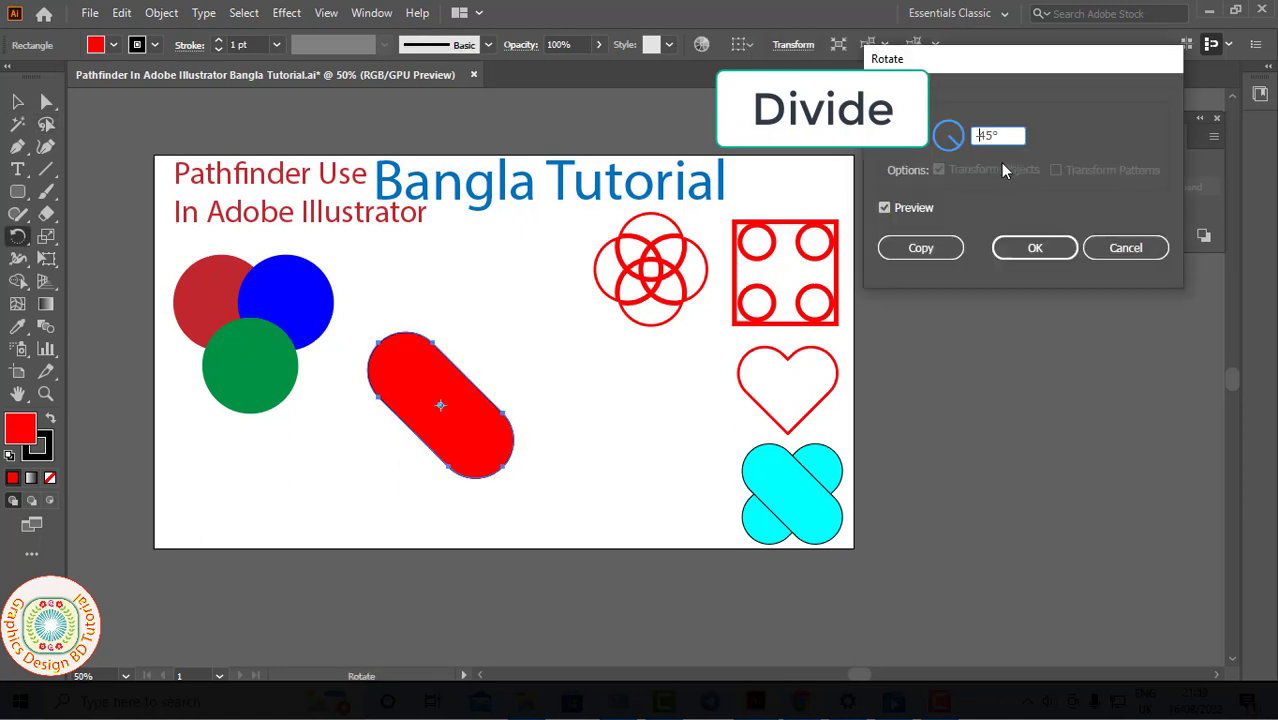
pyautogui.click(921, 248)
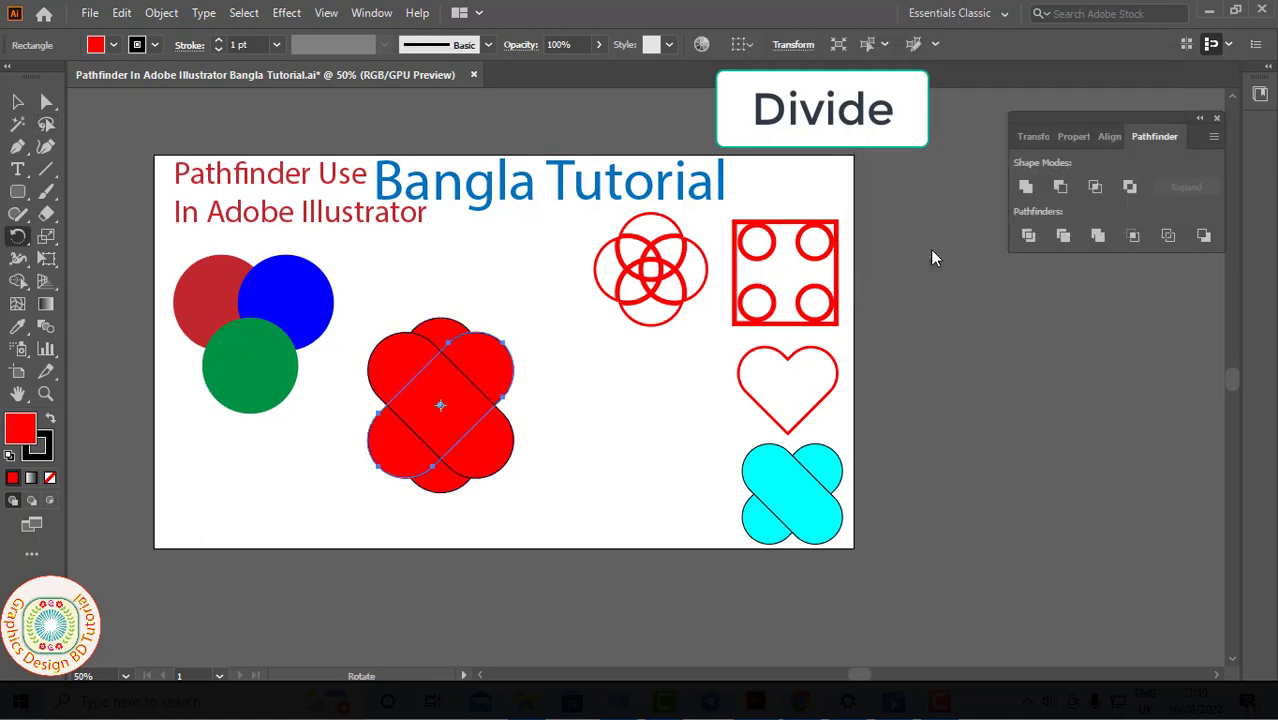
# Select the vertical capsule, then leave nothing selected
pyautogui.click(18, 101)
pyautogui.click(449, 290)
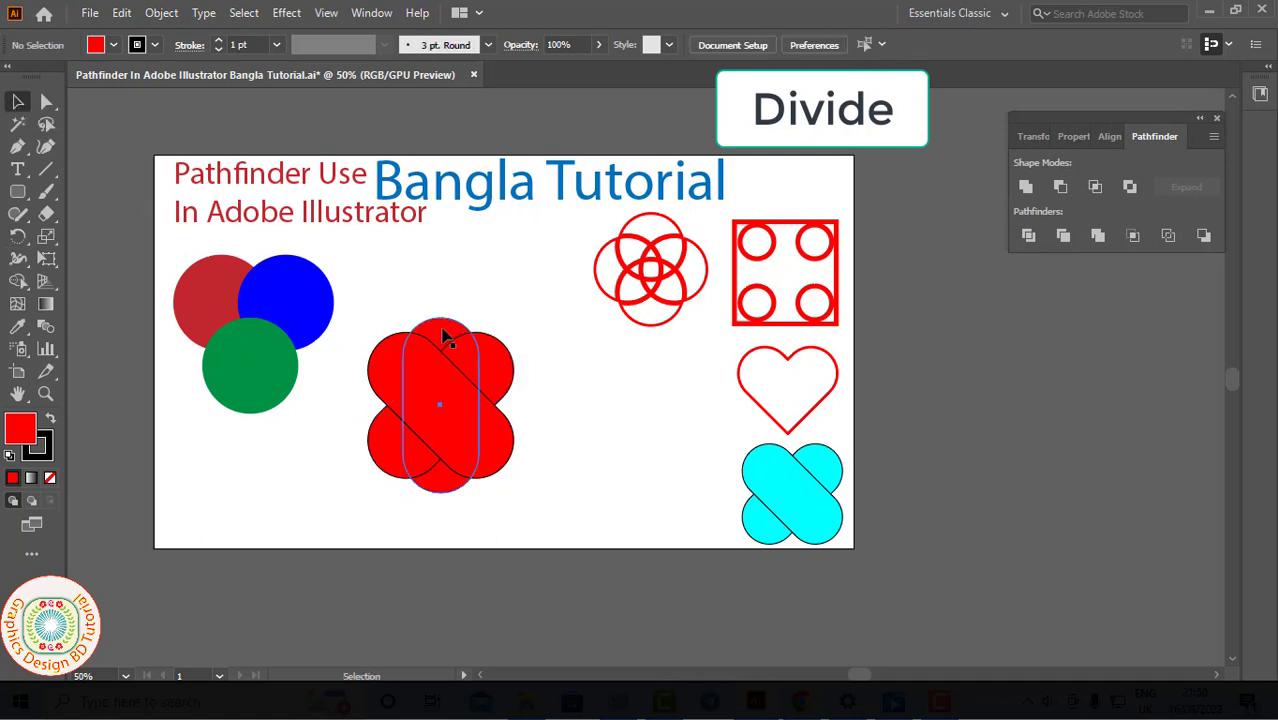
pyautogui.click(446, 335)
pyautogui.click(495, 302)
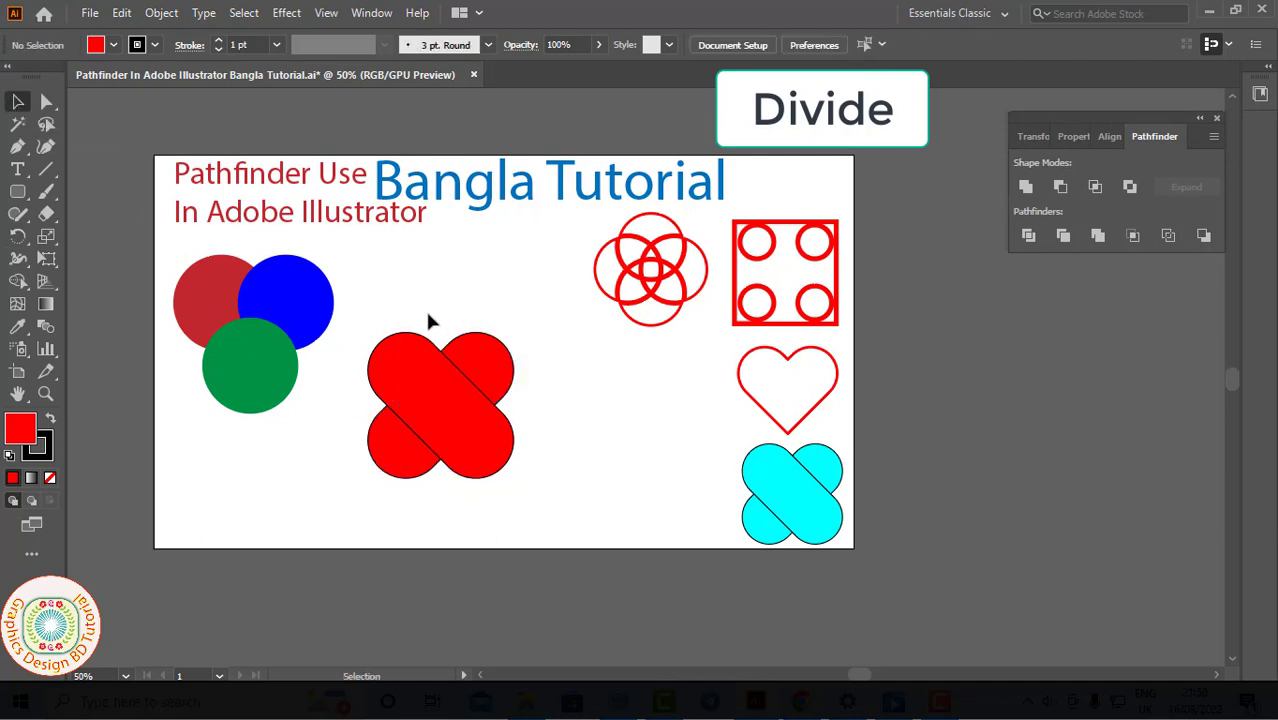
# Apply Divide to both crossed red capsules and ungroup the resulting pieces
pyautogui.moveTo(359, 337); pyautogui.dragTo(390, 367)
pyautogui.moveTo(515, 454); pyautogui.dragTo(522, 450)
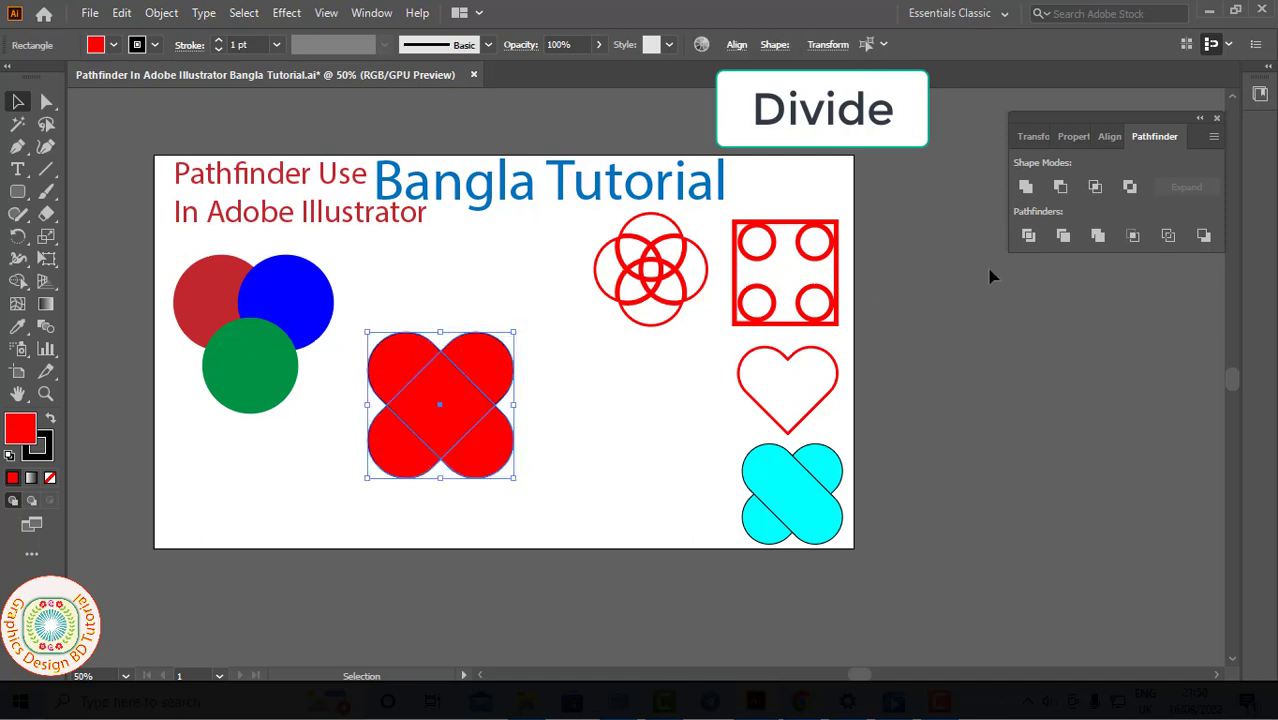
pyautogui.click(1030, 237)
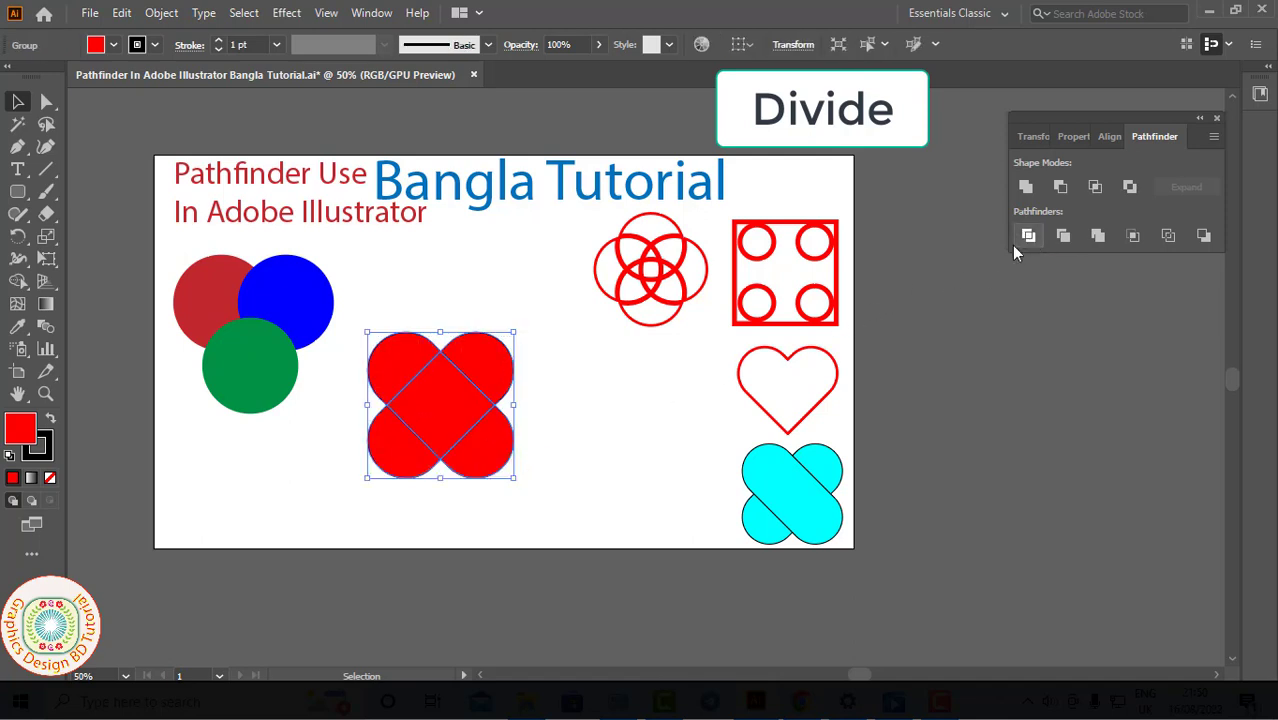
pyautogui.rightClick(457, 411)
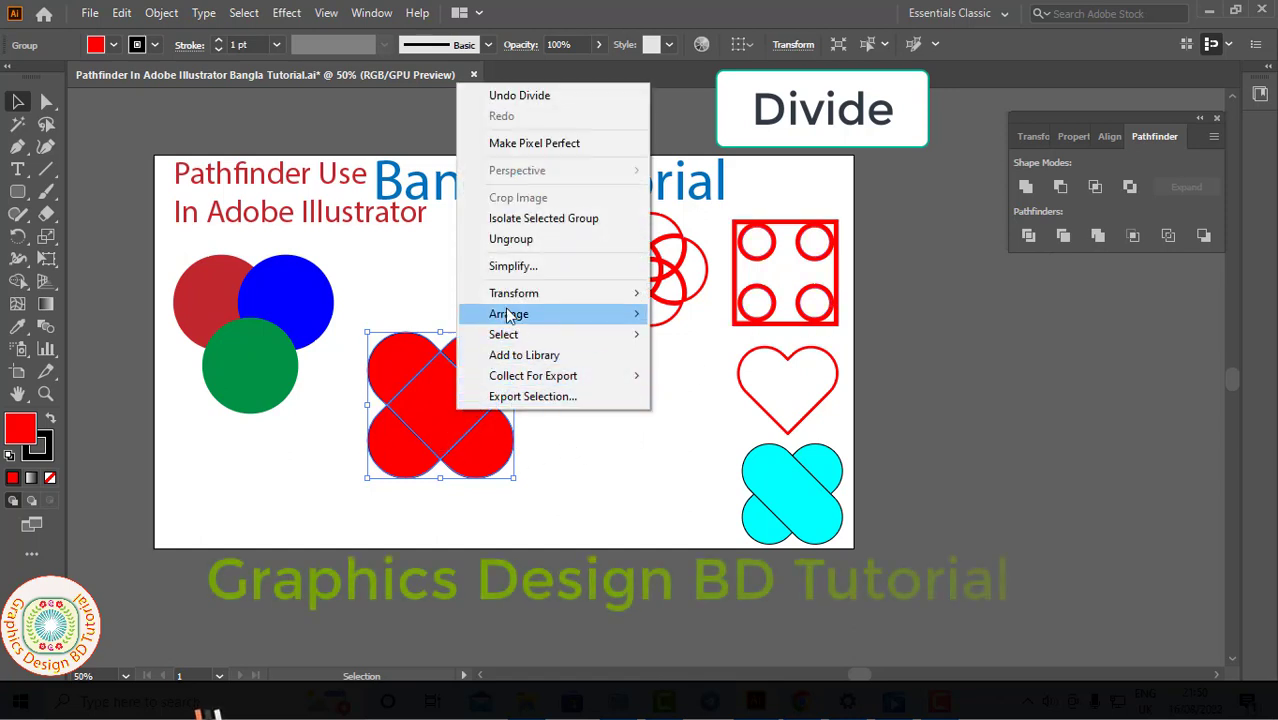
pyautogui.click(521, 241)
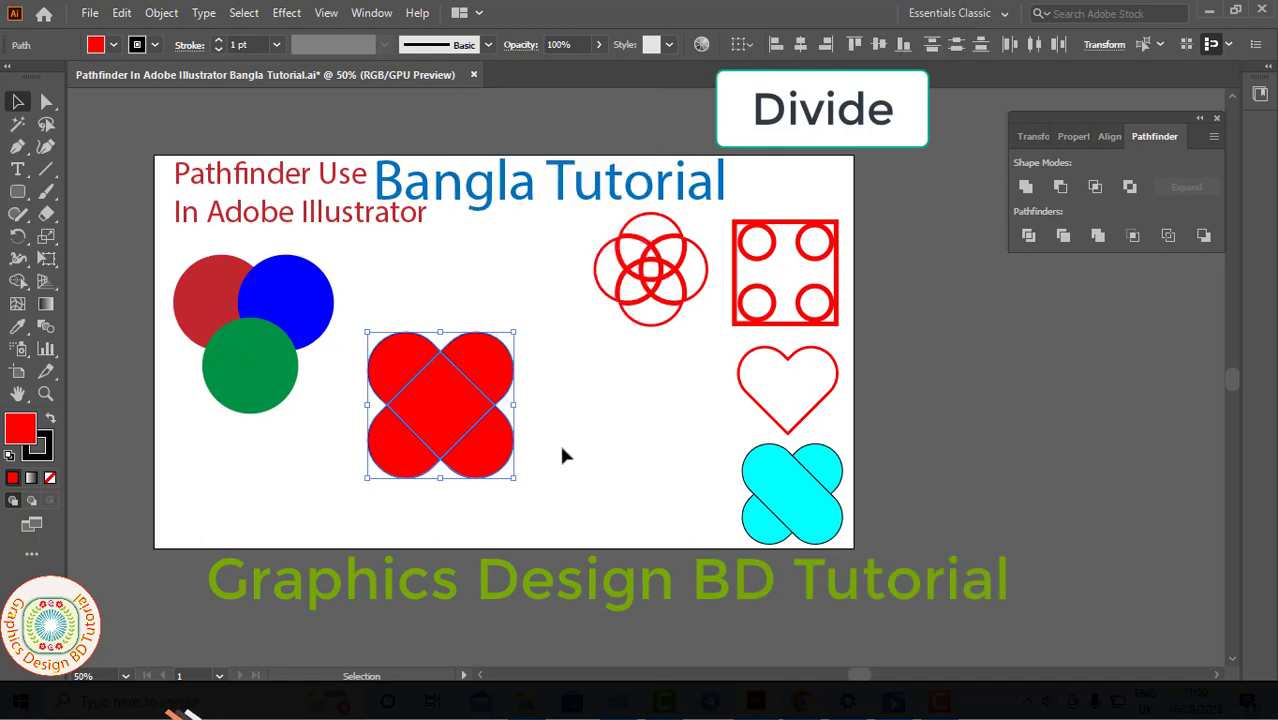
pyautogui.click(408, 451)
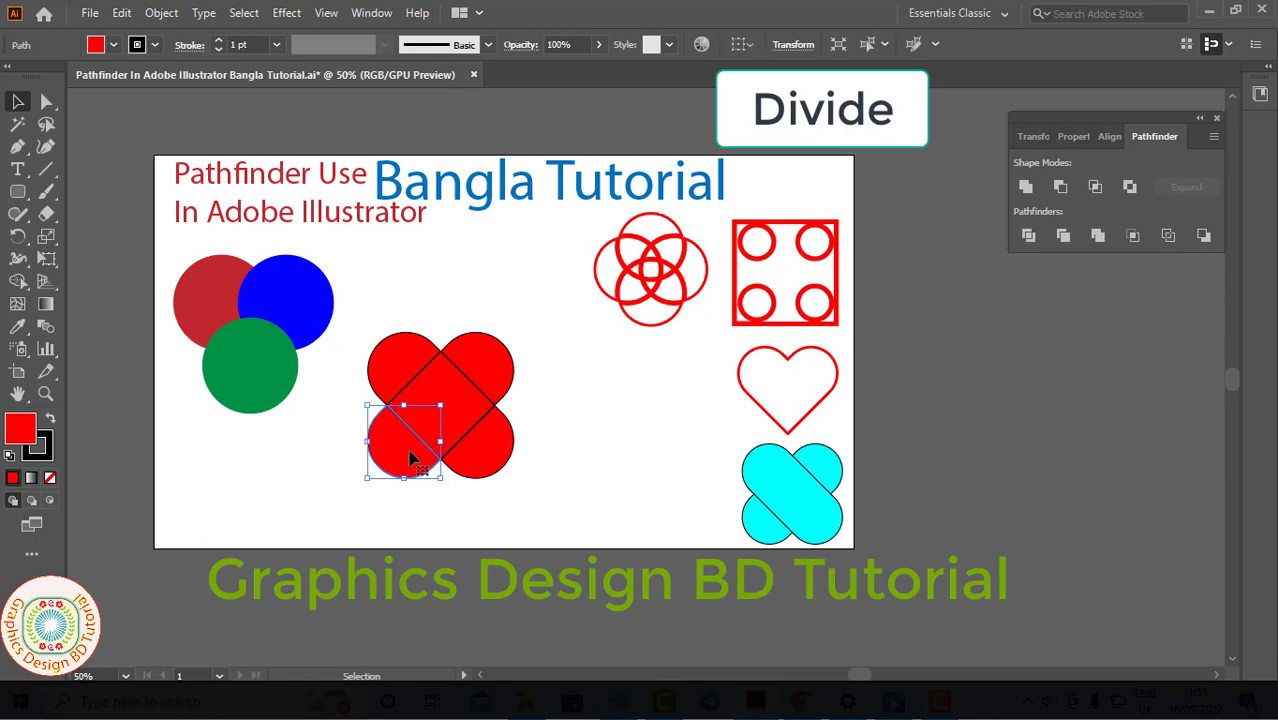
# Remove the bottom lobe pieces, unite the remaining red pieces into a heart and nudge it up
pyautogui.moveTo(410, 458); pyautogui.dragTo(484, 456)
pyautogui.hotkey('ctrl', 'z')
pyautogui.click(519, 451)
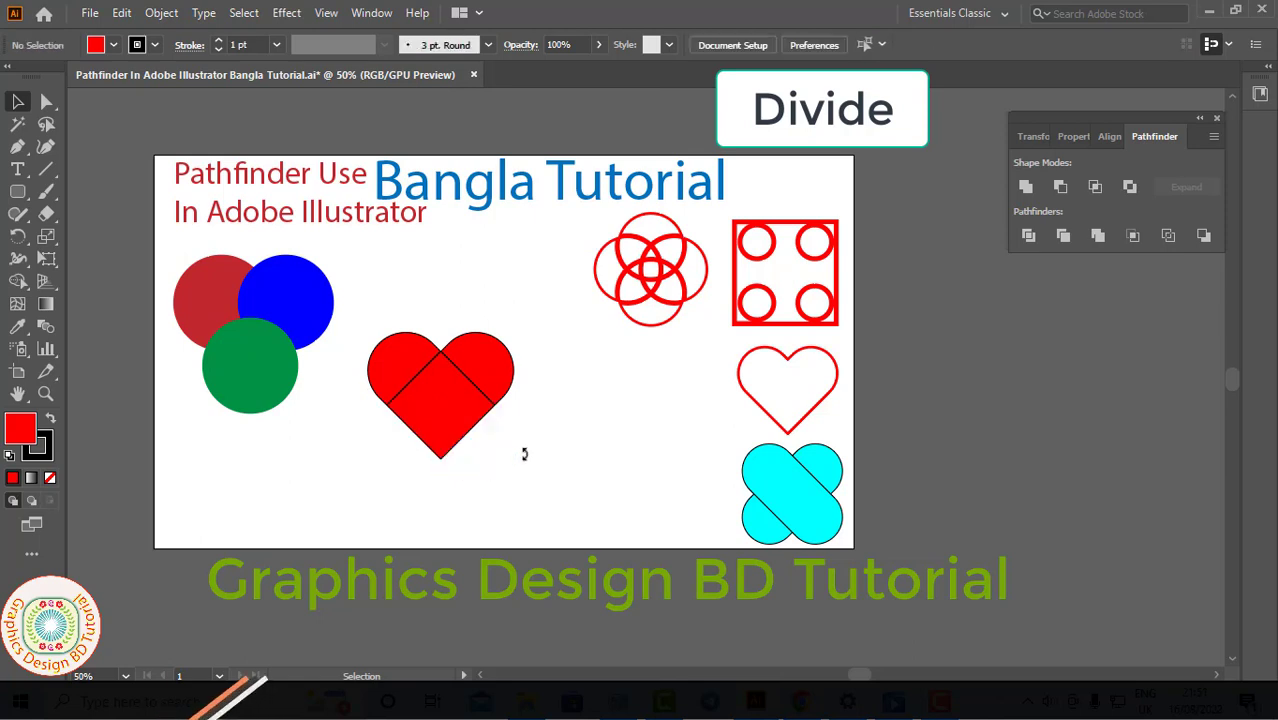
pyautogui.moveTo(494, 439); pyautogui.dragTo(526, 459)
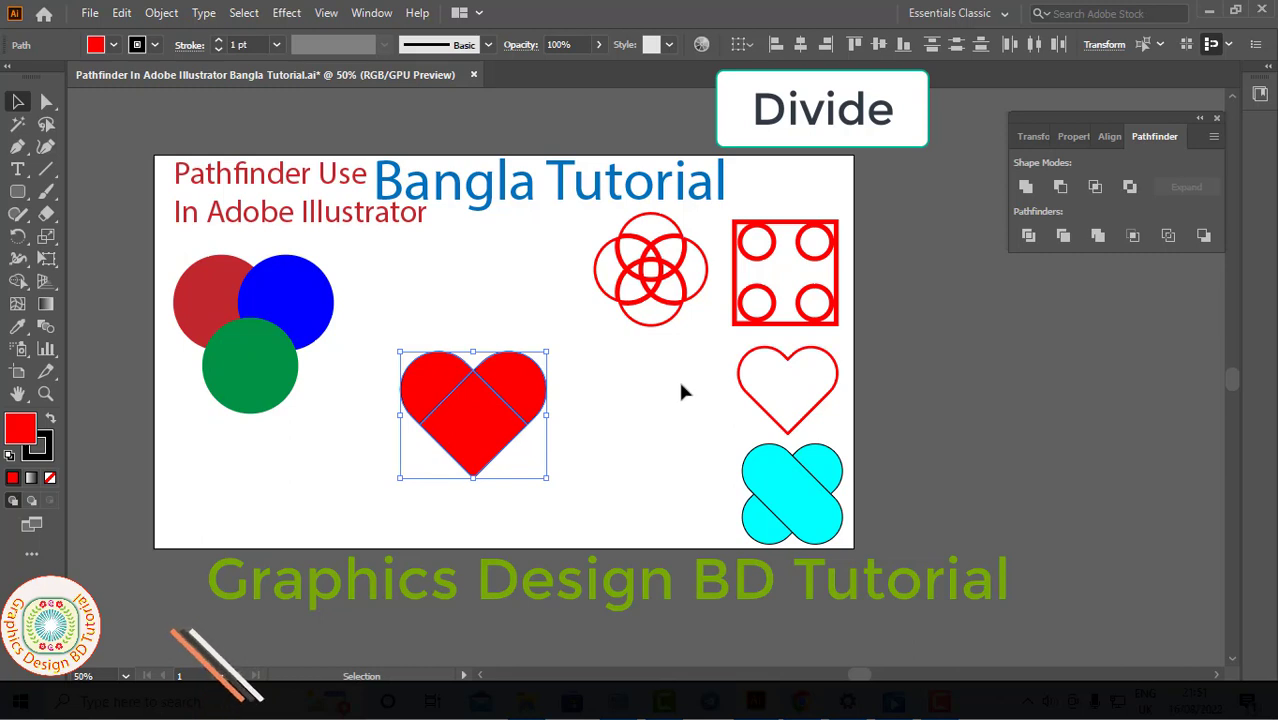
pyautogui.click(1028, 189)
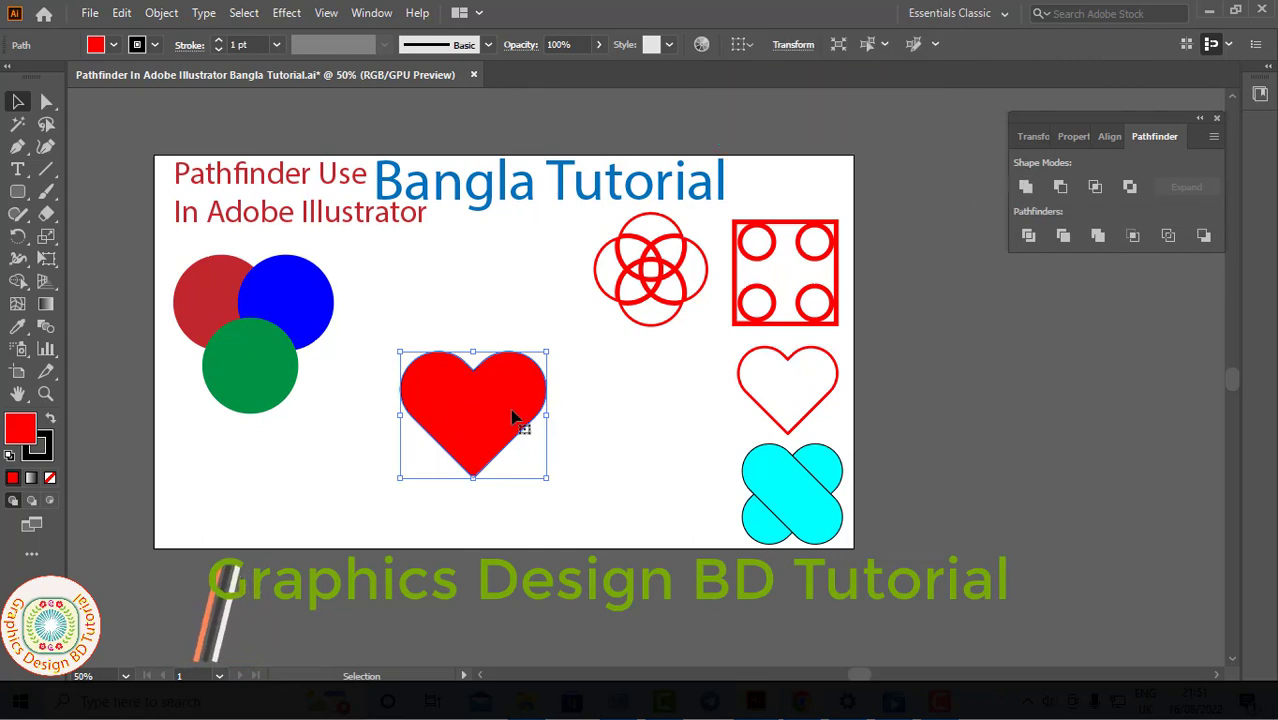
pyautogui.click(559, 408)
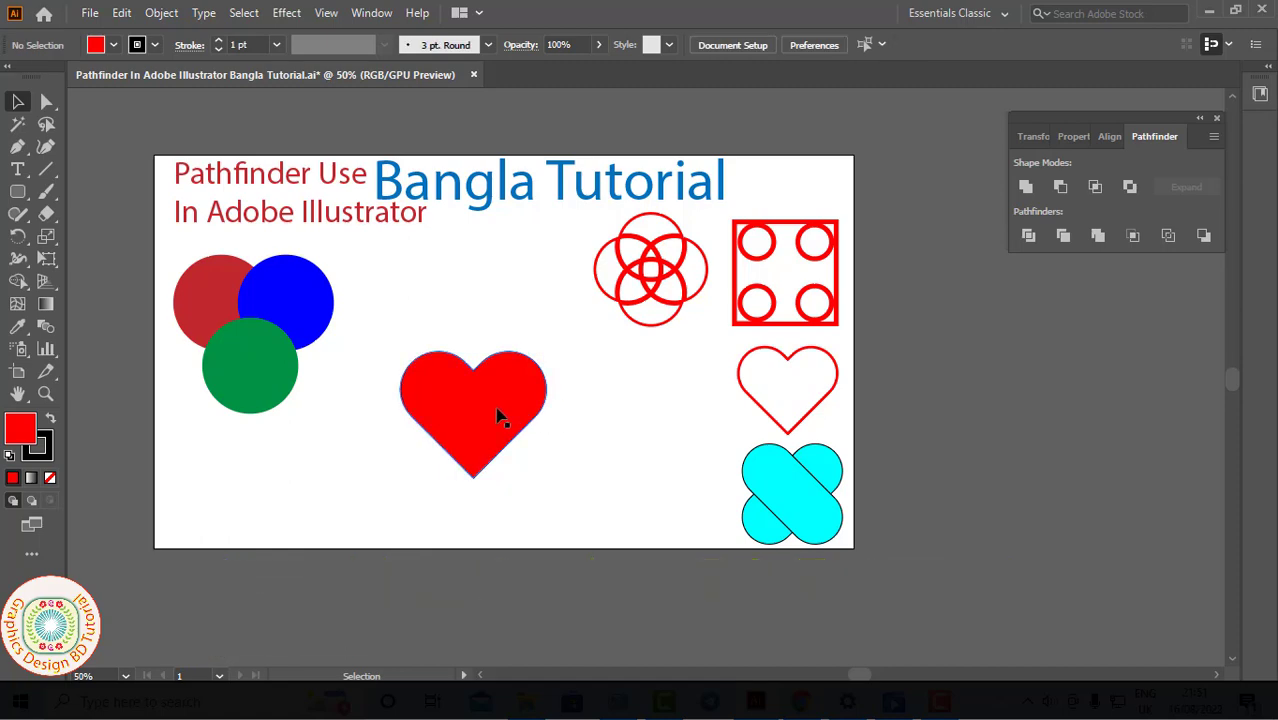
pyautogui.moveTo(500, 418); pyautogui.dragTo(508, 394)
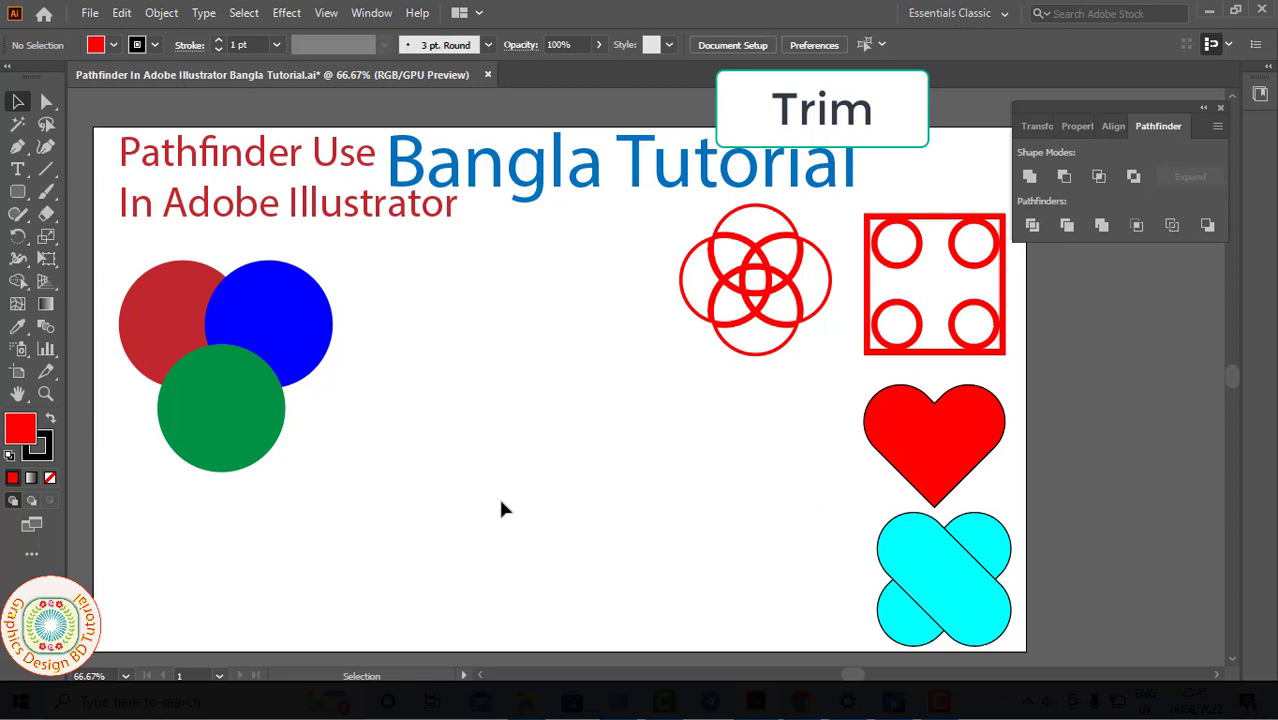
# Move the red, blue and green circle group right and ungroup it
pyautogui.click(208, 371)
pyautogui.moveTo(222, 380); pyautogui.dragTo(325, 400)
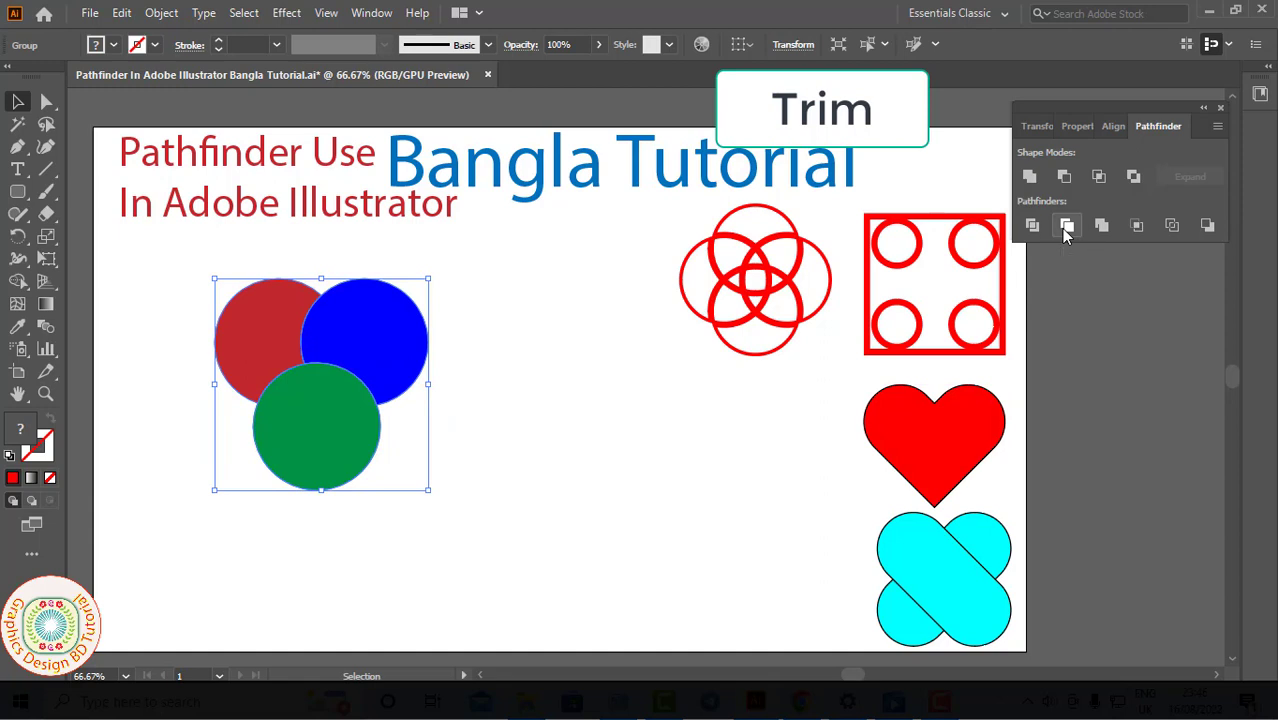
pyautogui.rightClick(397, 369)
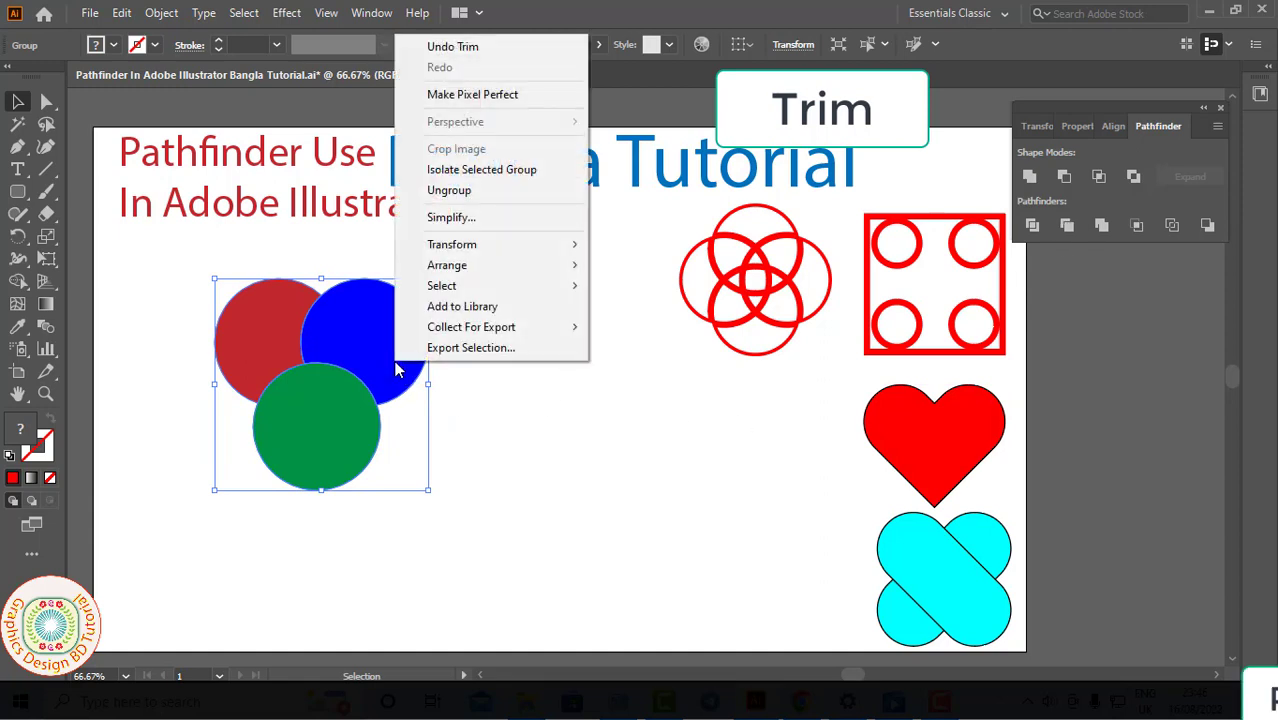
pyautogui.click(449, 190)
# Pull the green and blue trimmed pieces apart to inspect the cuts, then undo back
pyautogui.moveTo(340, 440); pyautogui.dragTo(343, 483)
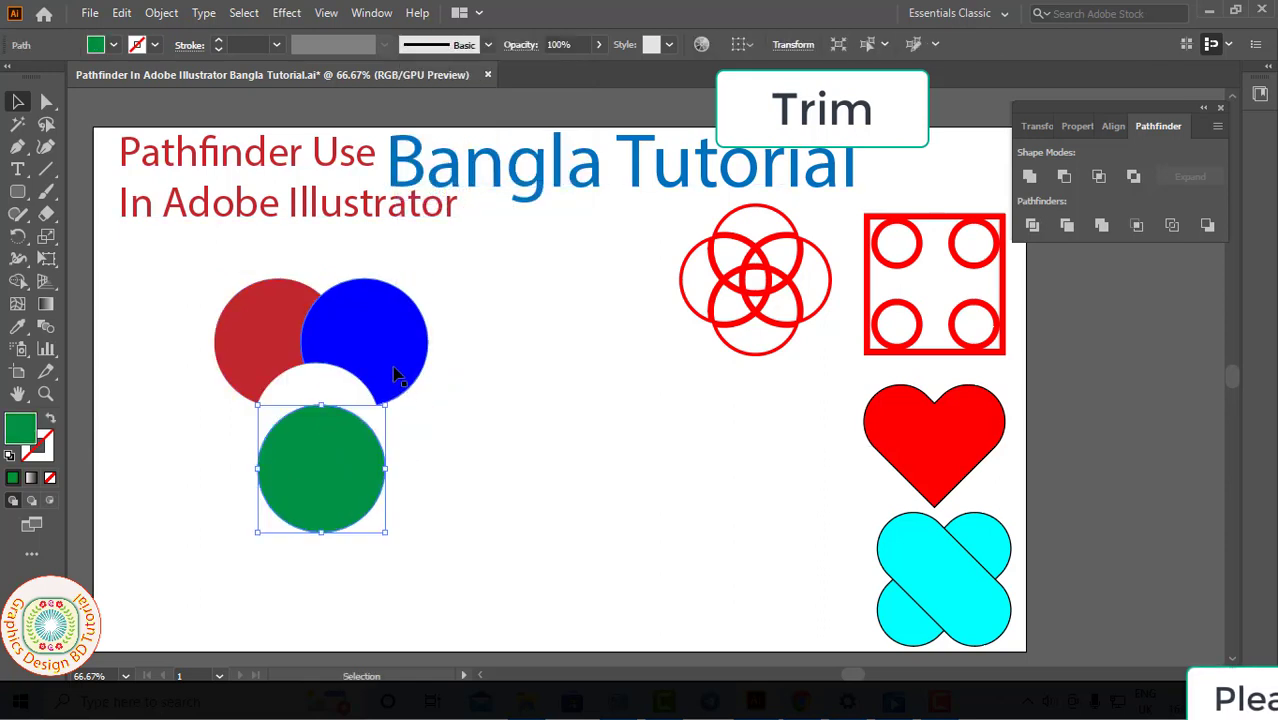
pyautogui.moveTo(397, 375); pyautogui.dragTo(455, 375)
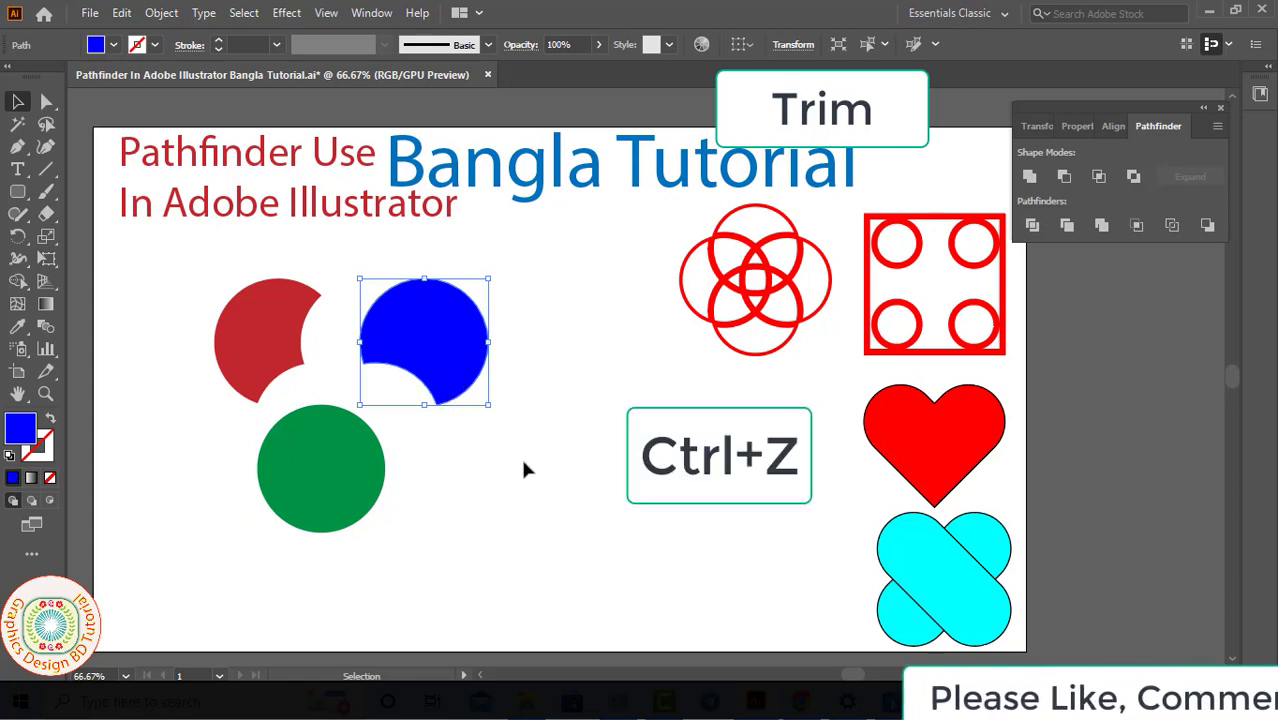
pyautogui.hotkey('ctrl', 'z')
pyautogui.hotkey('ctrl', 'z')
pyautogui.hotkey('ctrl', 'z')
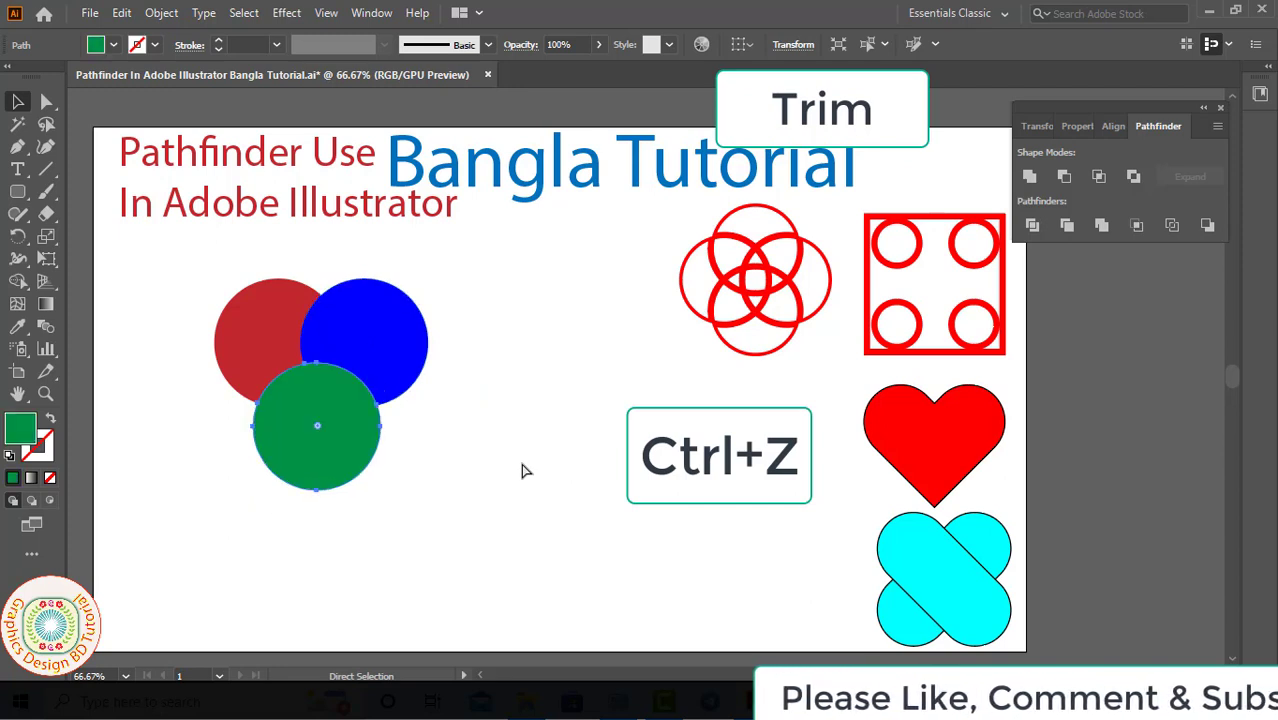
pyautogui.hotkey('ctrl', 'z')
pyautogui.press('v')
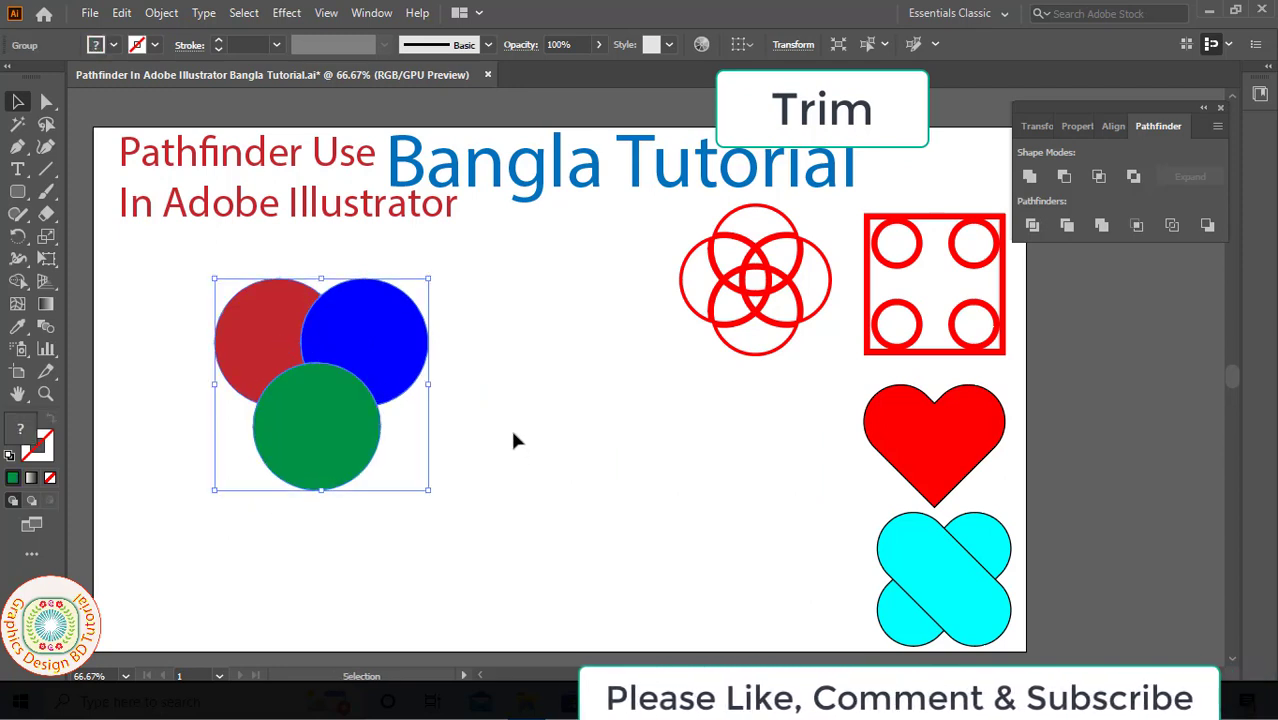
pyautogui.click(510, 430)
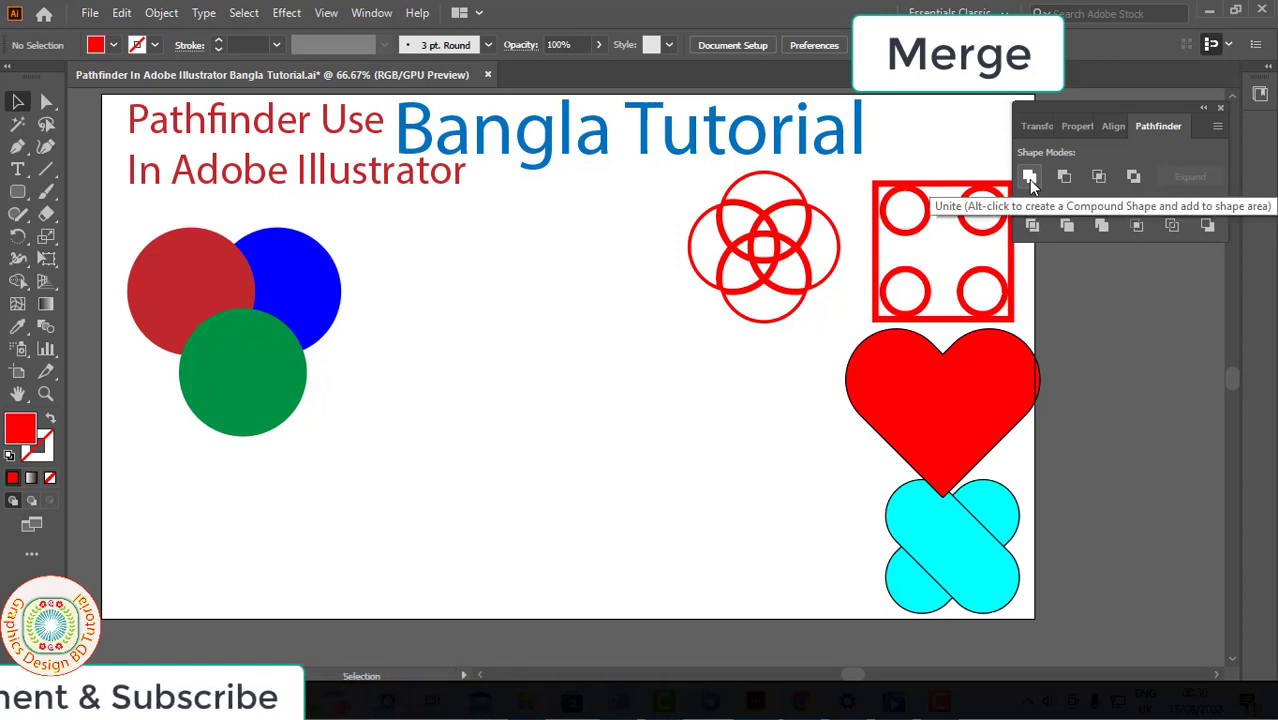
# Alt-drag the circle set to create duplicates, then select the middle copy's three circles
pyautogui.click(1100, 228)
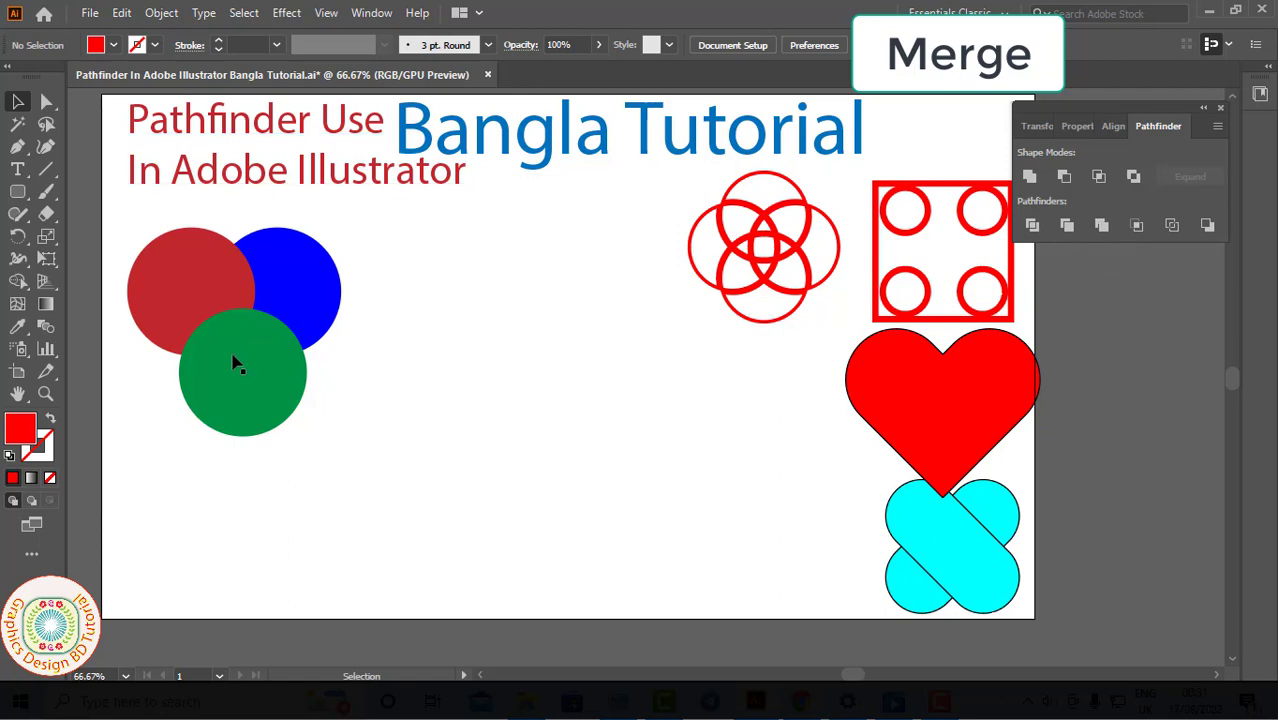
pyautogui.moveTo(278, 398); pyautogui.dragTo(430, 600)
pyautogui.click(588, 497)
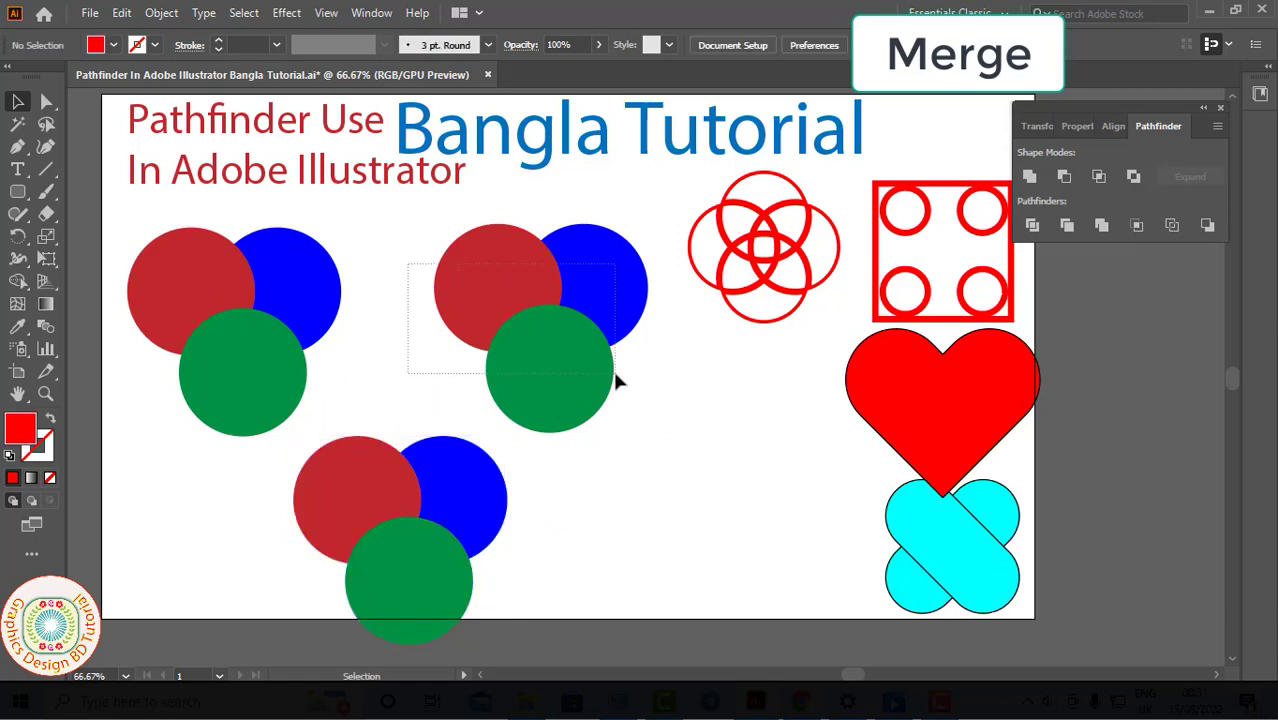
pyautogui.moveTo(616, 380); pyautogui.dragTo(617, 380)
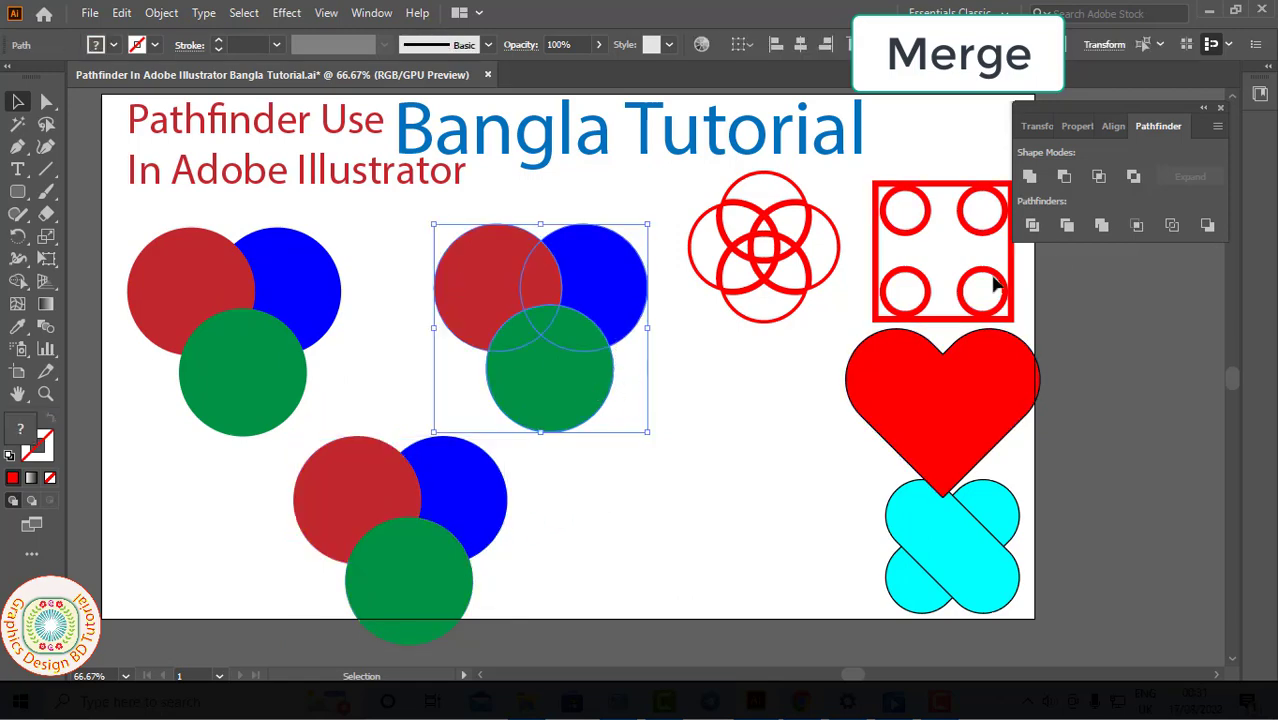
# Apply Pathfinder Trim to the middle circle set and ungroup its pieces
pyautogui.click(1071, 232)
pyautogui.rightClick(568, 330)
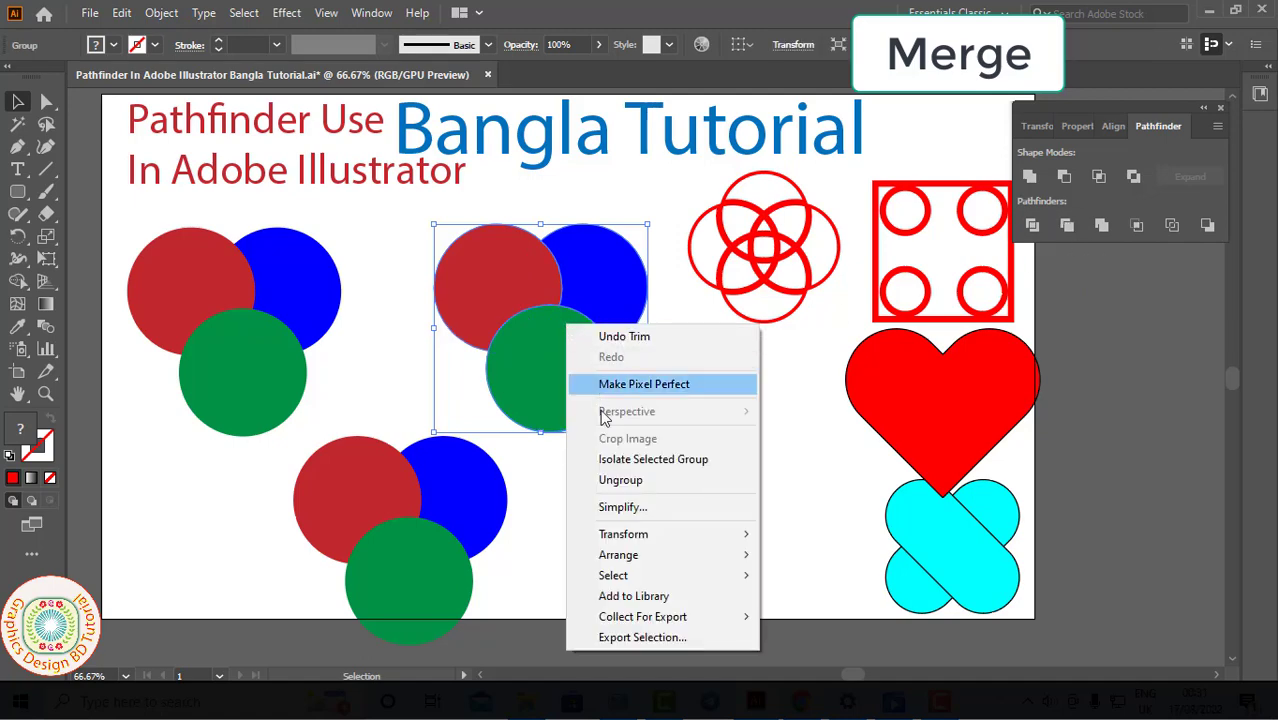
pyautogui.click(620, 480)
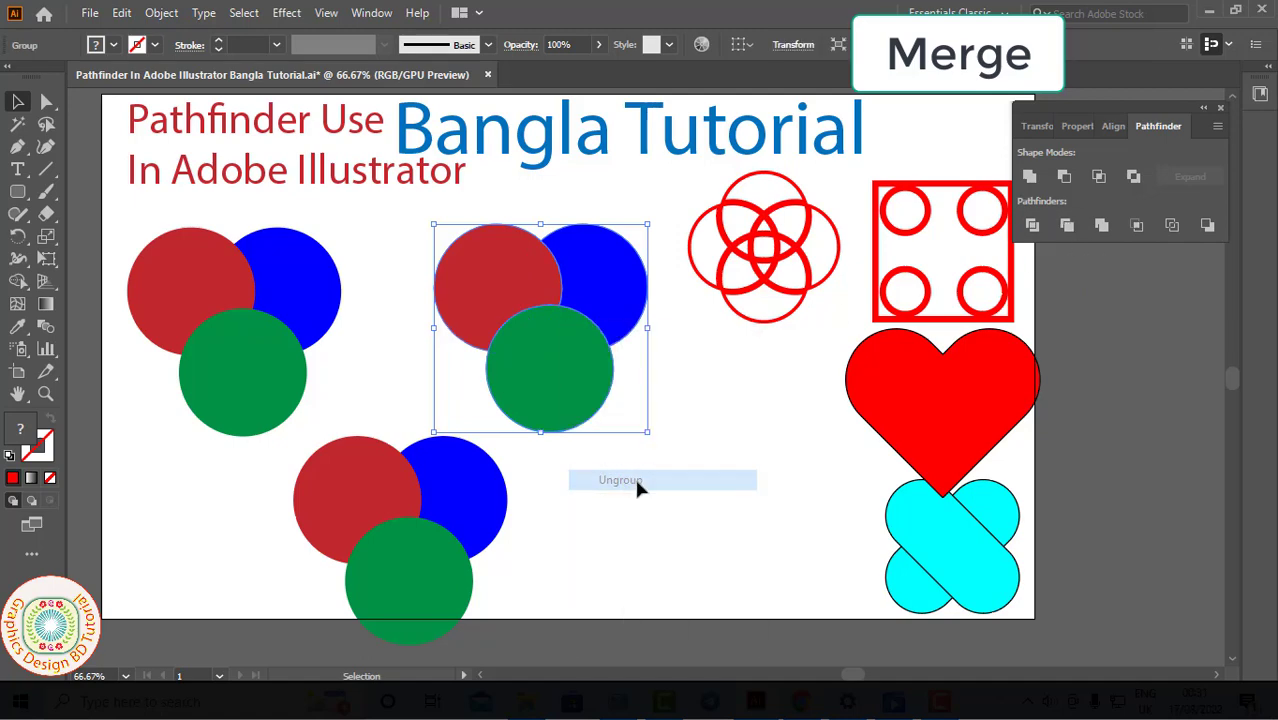
pyautogui.click(630, 470)
# Drag the green, blue and red pieces apart to show the cuts, then undo the moves
pyautogui.moveTo(582, 384); pyautogui.dragTo(626, 433)
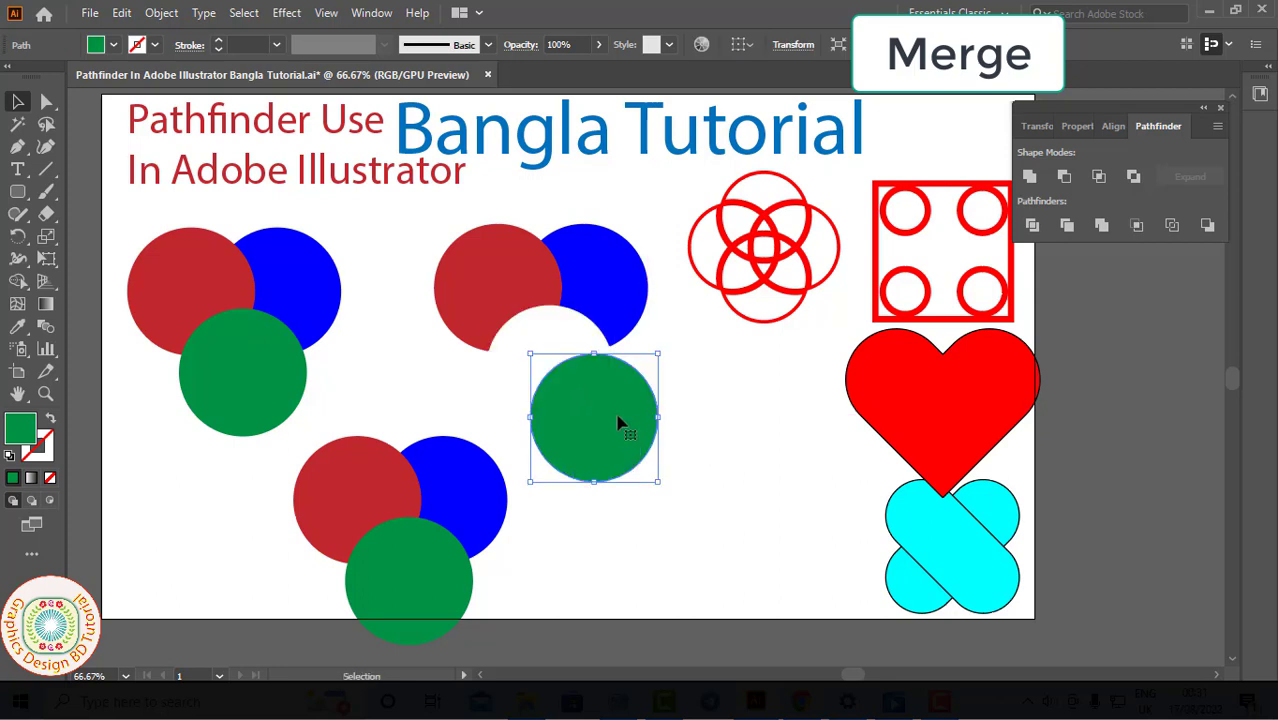
pyautogui.moveTo(600, 314); pyautogui.dragTo(628, 330)
pyautogui.moveTo(517, 301); pyautogui.dragTo(502, 310)
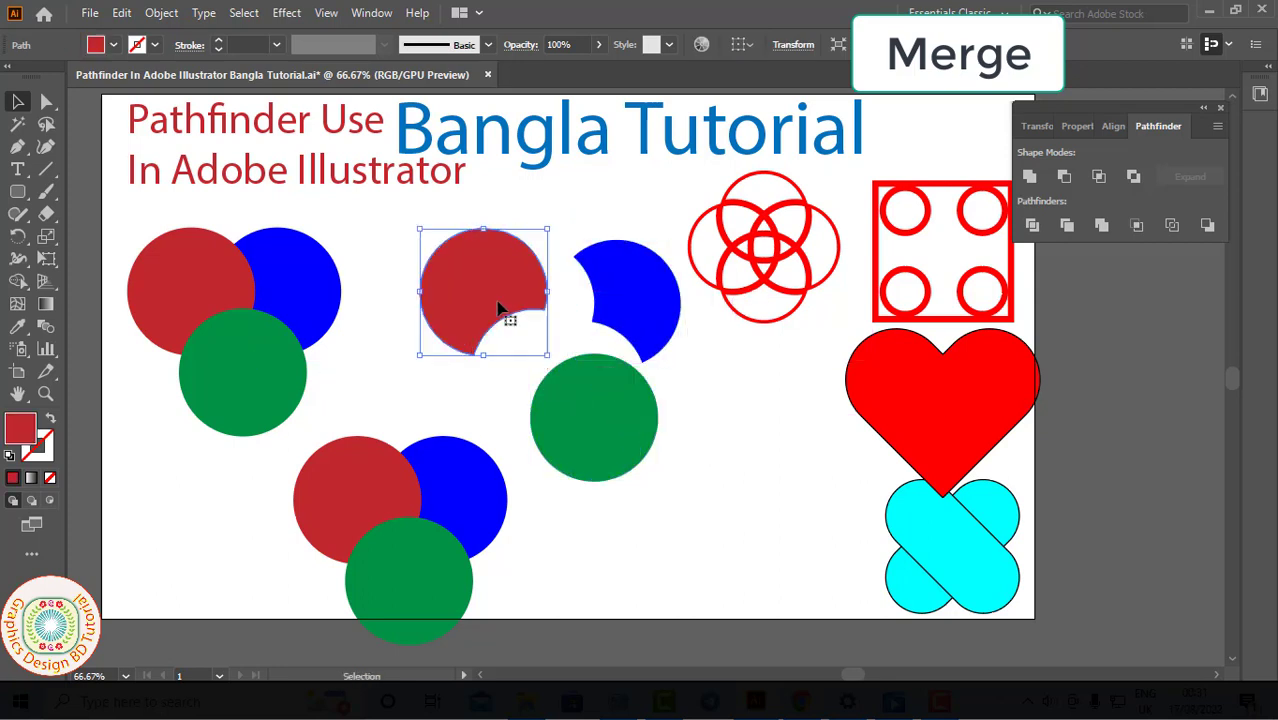
pyautogui.hotkey('ctrl', 'z')
pyautogui.hotkey('ctrl', 'z')
pyautogui.hotkey('ctrl', 'z')
pyautogui.hotkey('ctrl', 'z')
pyautogui.hotkey('ctrl', 'z')
pyautogui.hotkey('ctrl', 'z')
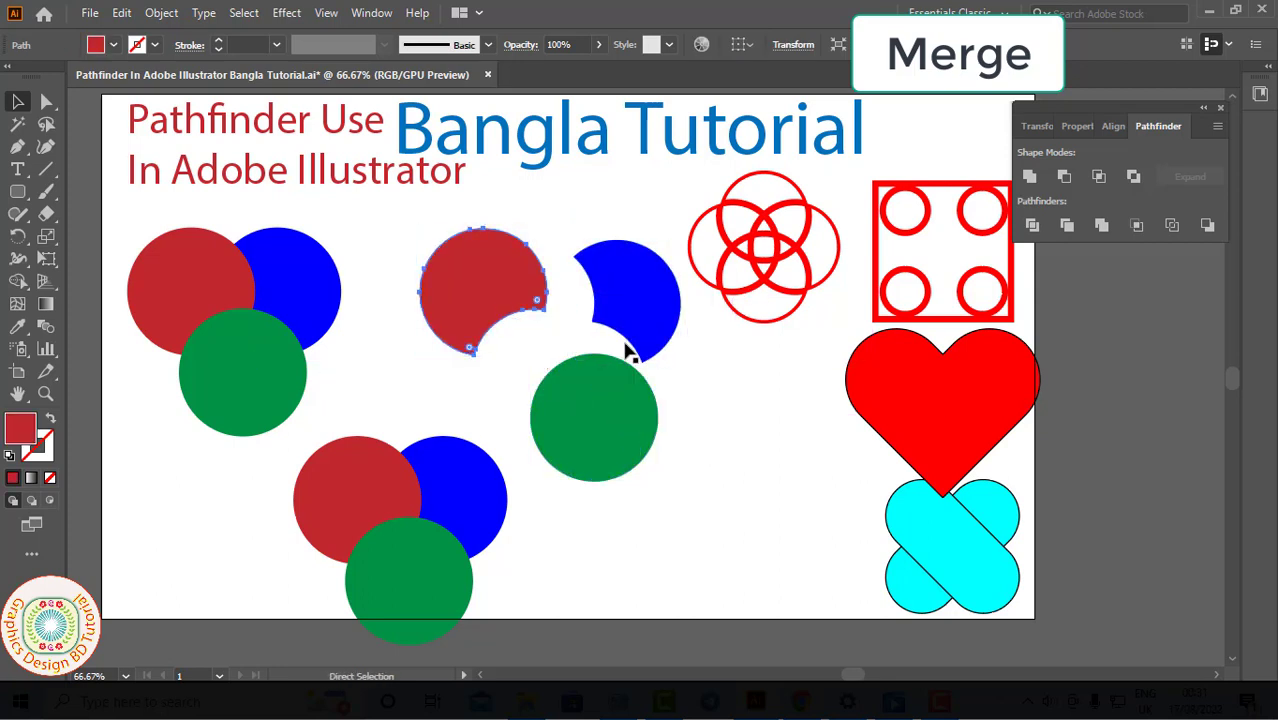
pyautogui.hotkey('ctrl', 'z')
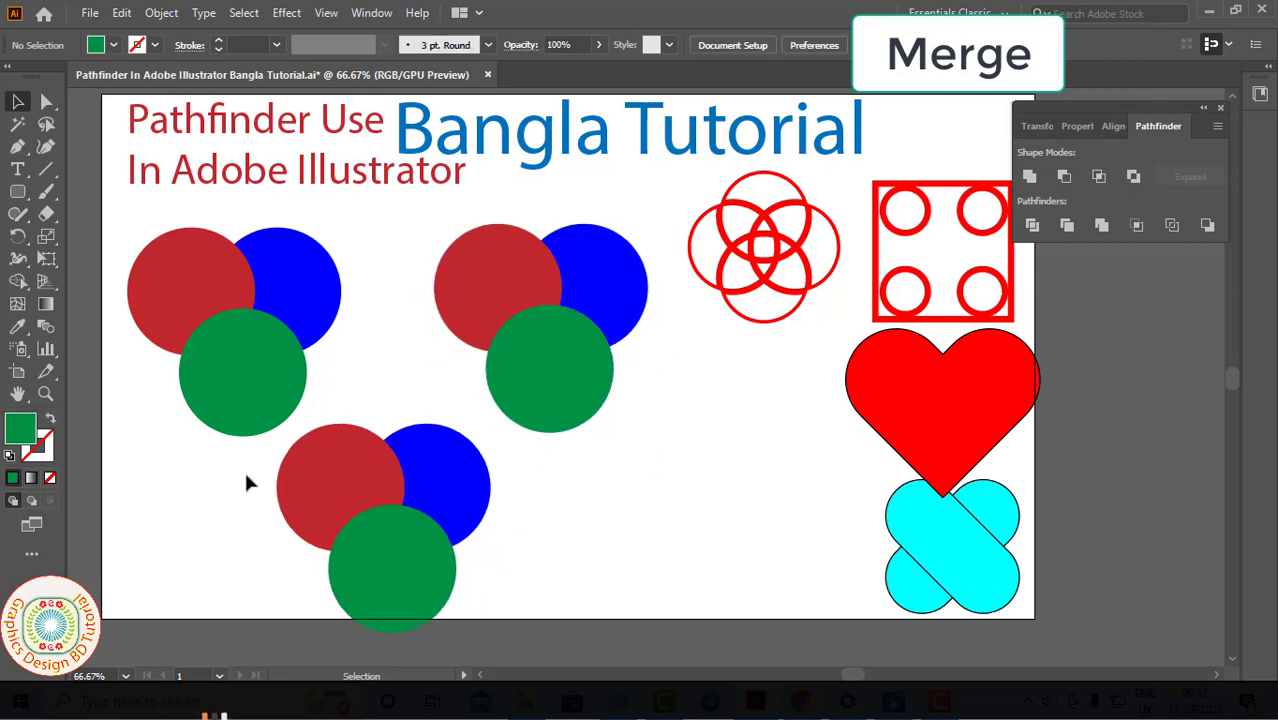
pyautogui.press('v')
pyautogui.click(448, 583)
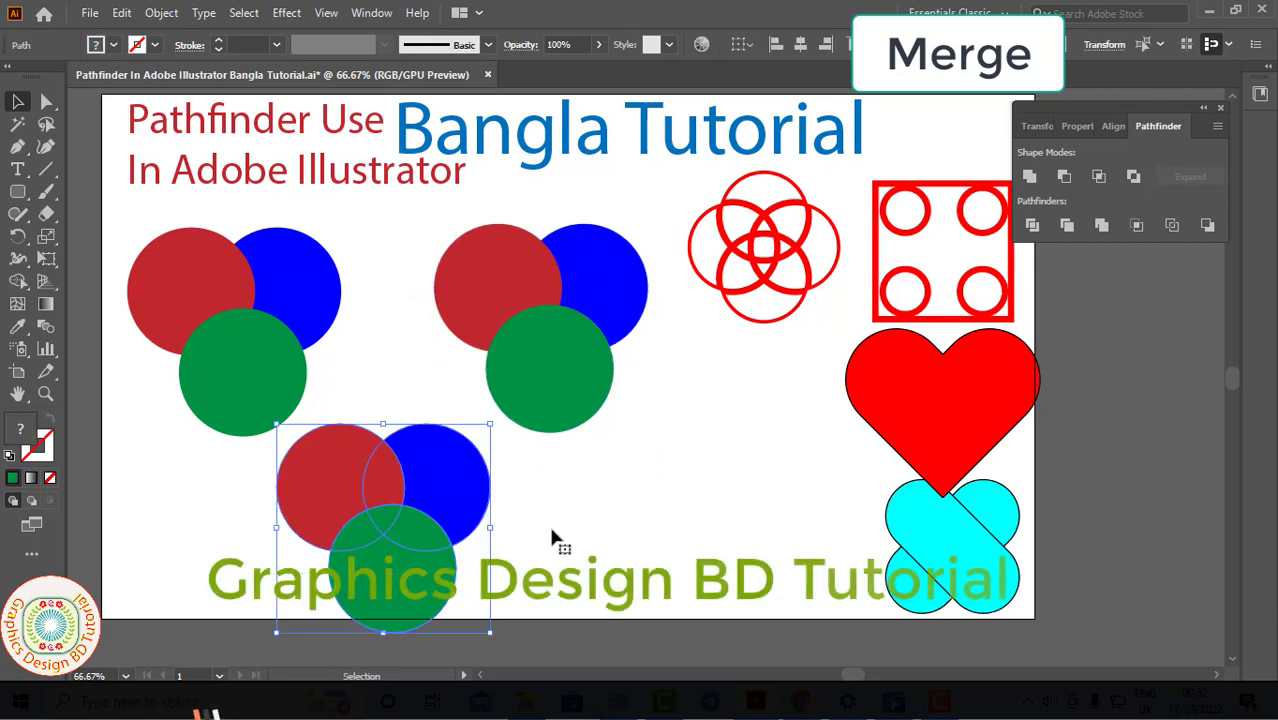
# Try Merge on the bottom circle set, ungroup it and test-move the green piece, then undo
pyautogui.click(1103, 226)
pyautogui.rightClick(410, 534)
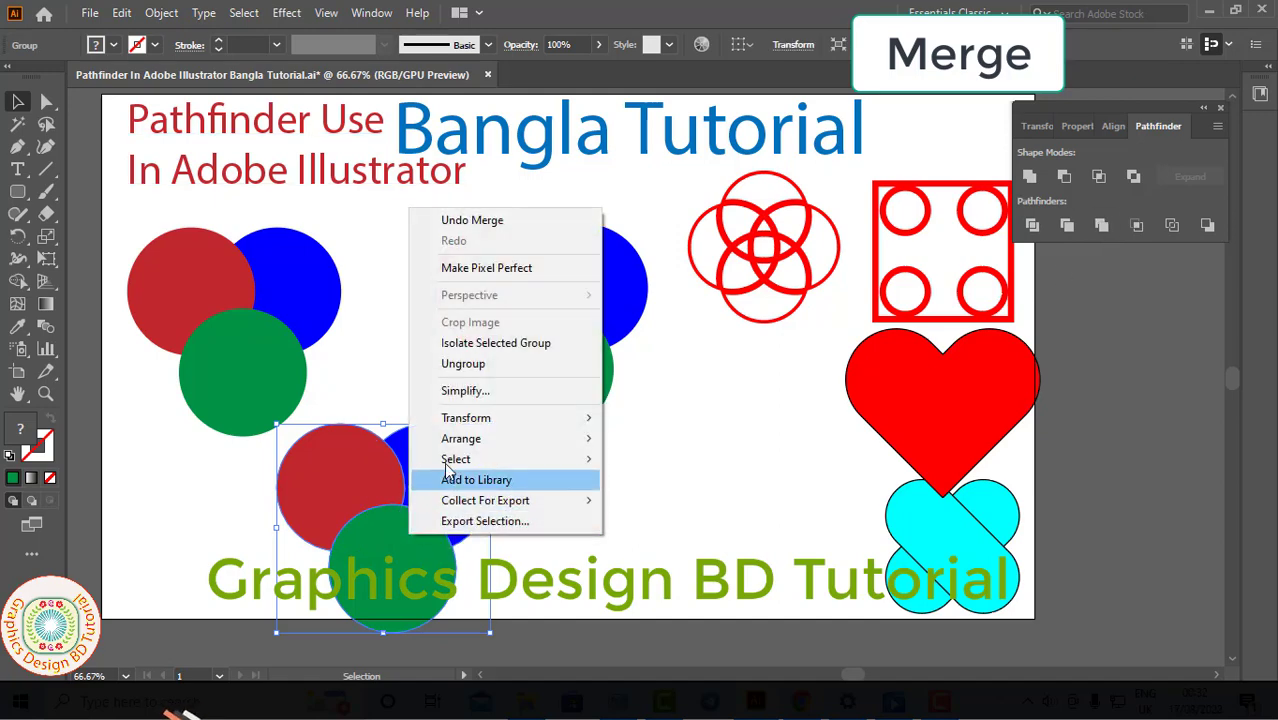
pyautogui.click(487, 366)
pyautogui.click(545, 491)
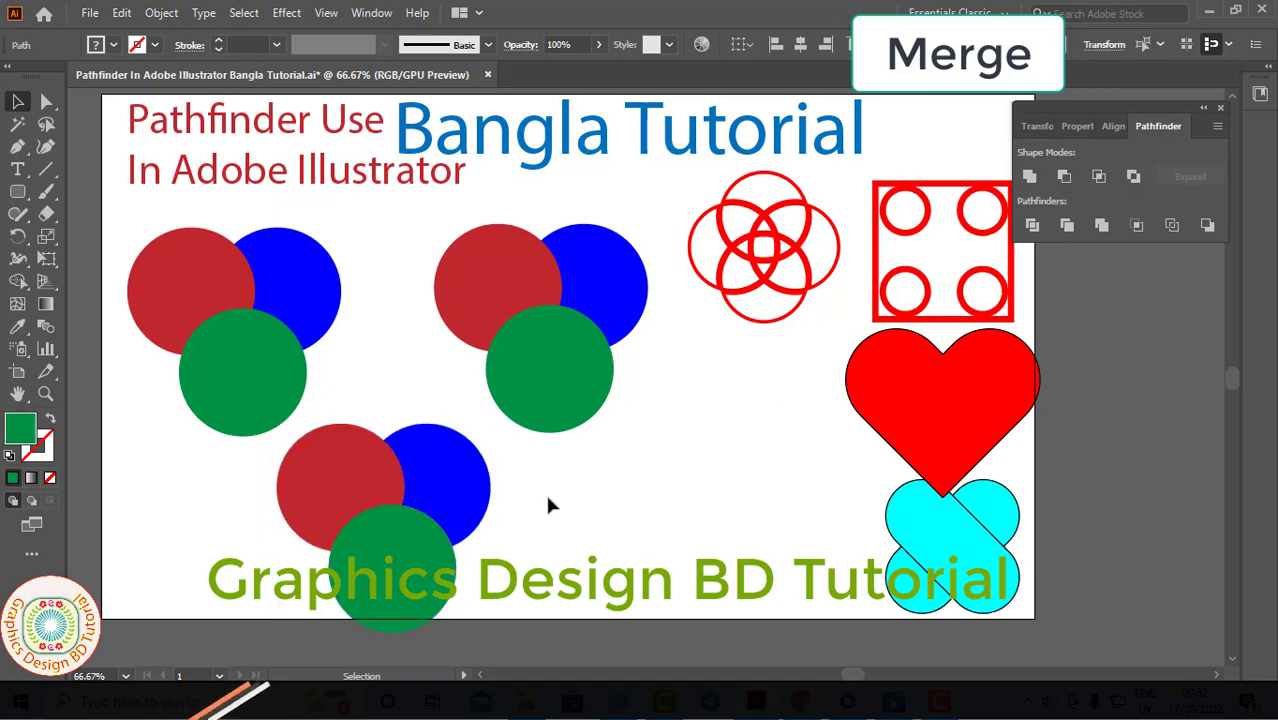
pyautogui.click(412, 570)
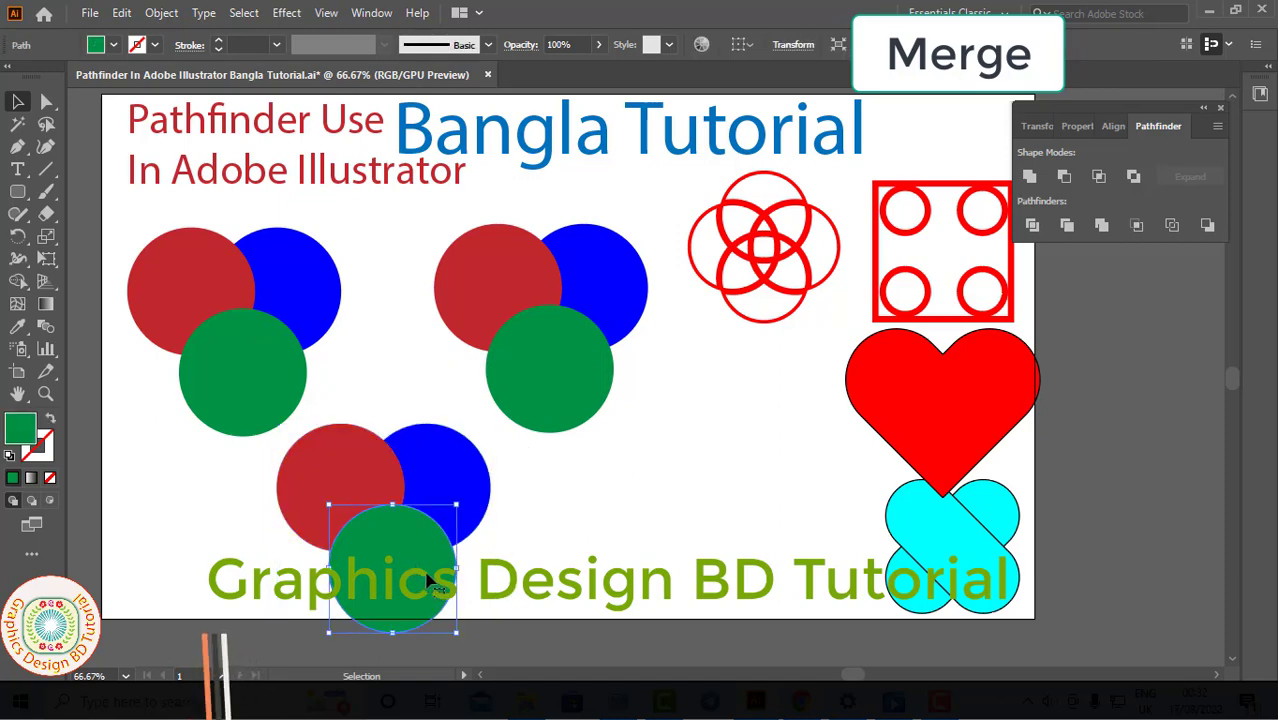
pyautogui.moveTo(431, 583); pyautogui.dragTo(478, 587)
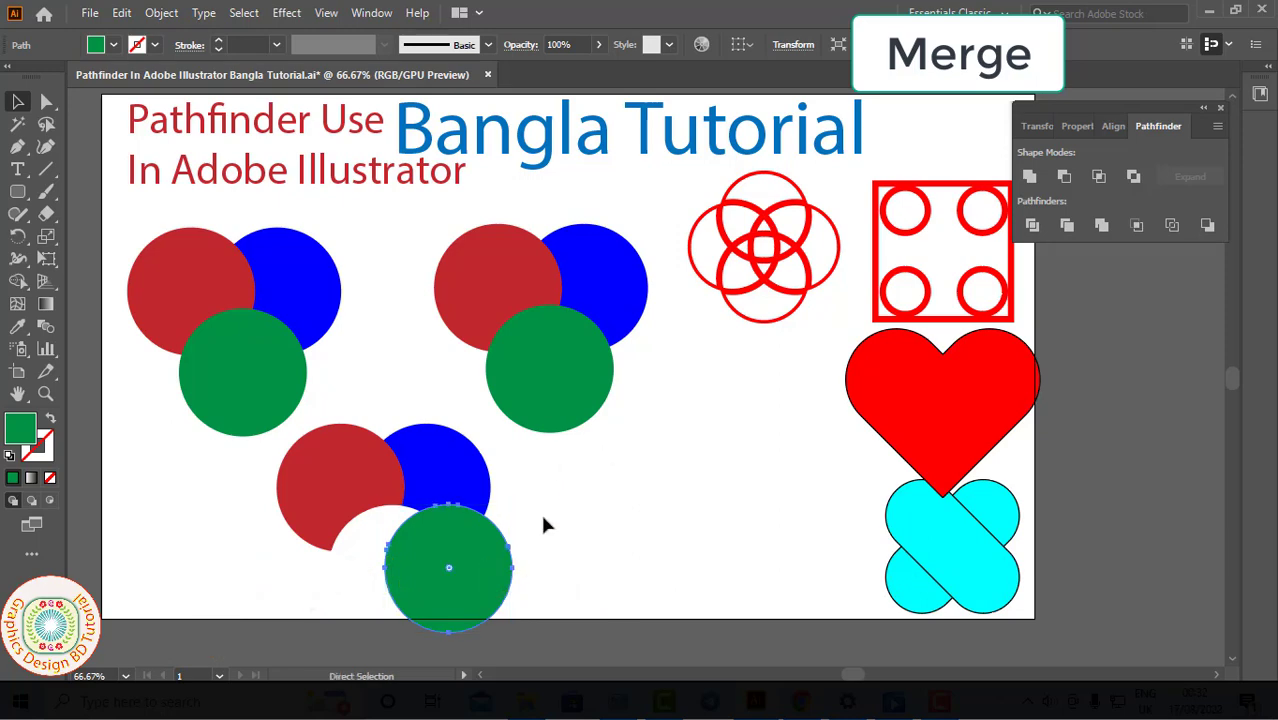
pyautogui.hotkey('ctrl', 'z')
pyautogui.hotkey('ctrl', 'z')
# Fill the bottom and middle circle groups solid red from the Fill swatches
pyautogui.click(114, 46)
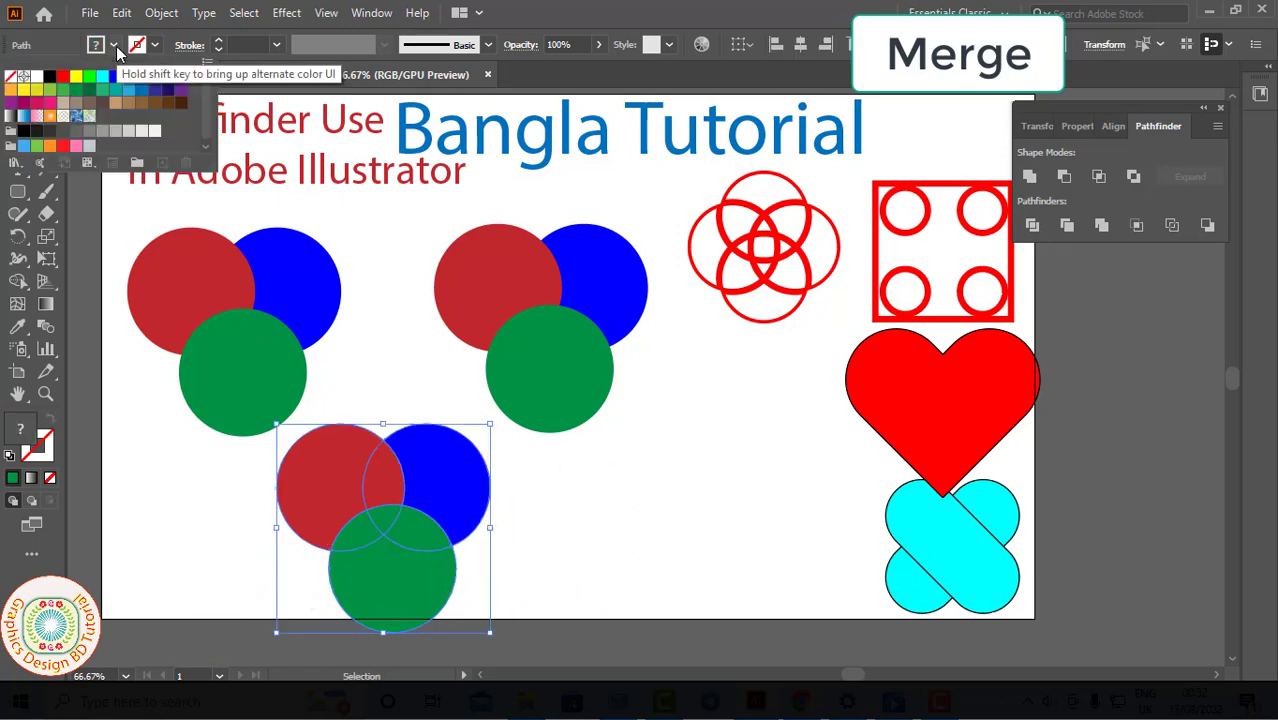
pyautogui.click(63, 88)
pyautogui.moveTo(415, 227); pyautogui.dragTo(590, 370)
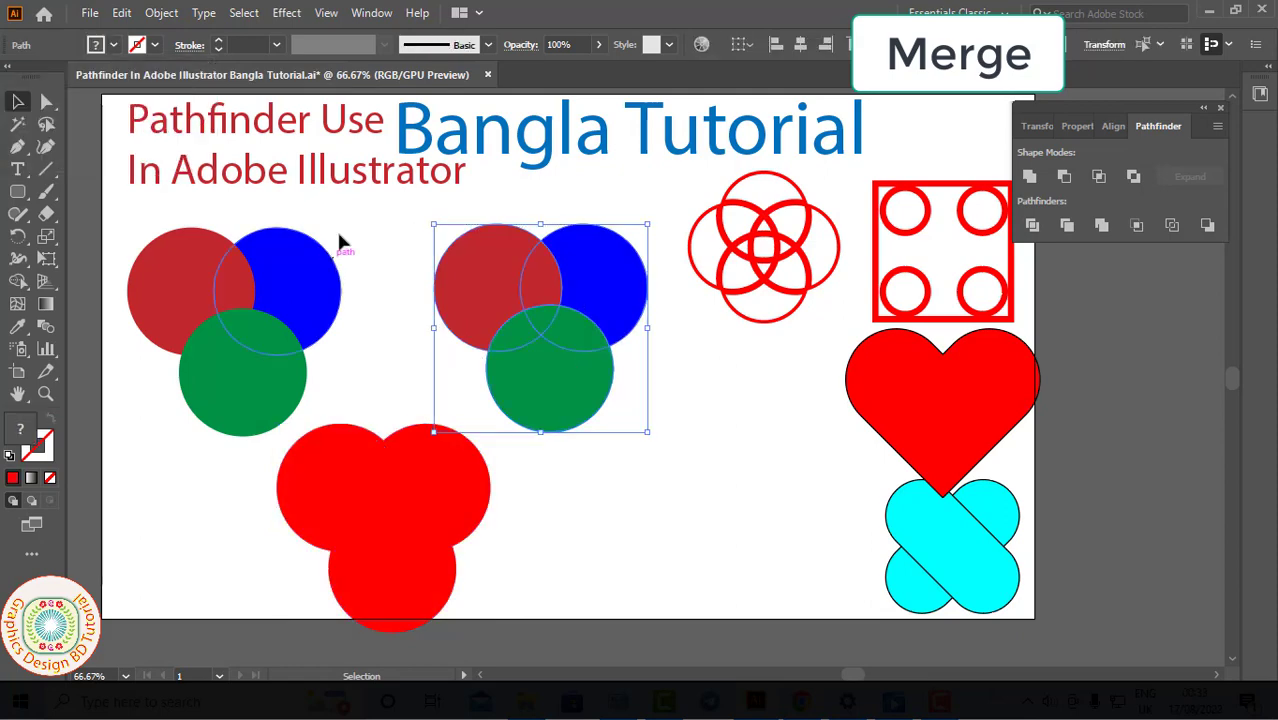
pyautogui.click(114, 45)
pyautogui.click(66, 78)
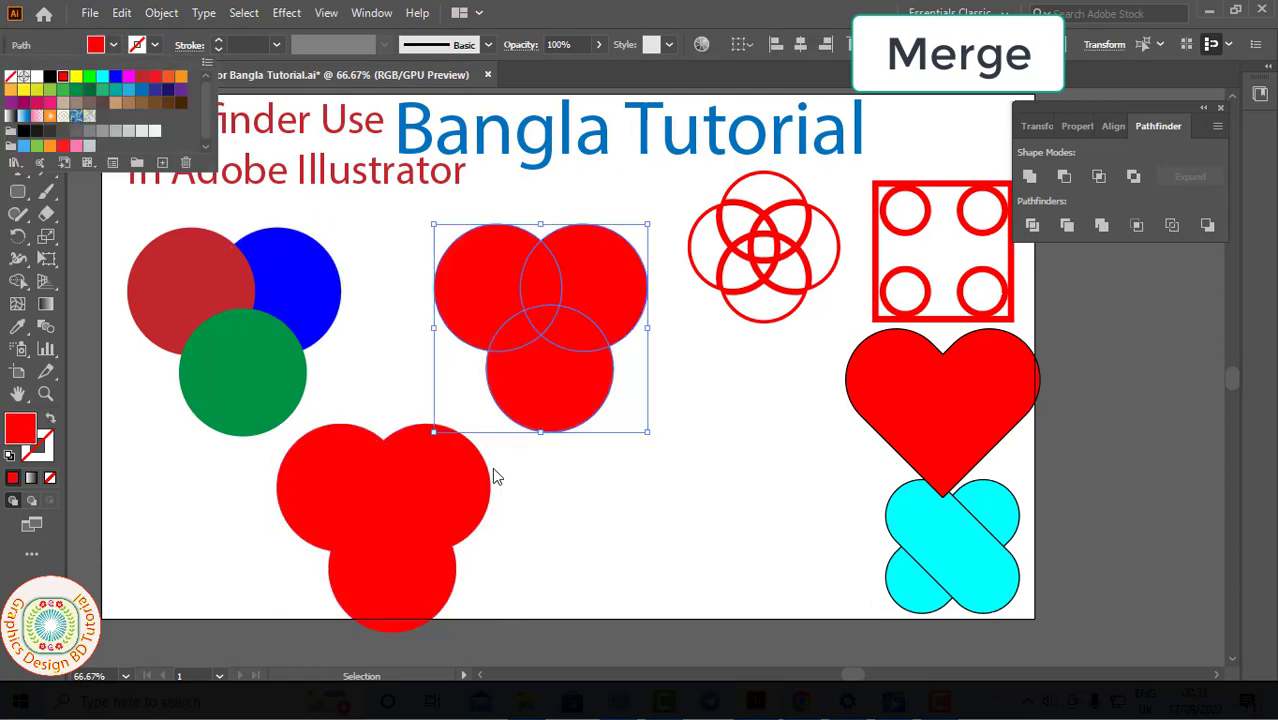
# Trim the bottom red group, ungroup it and pull a piece away, then undo the move
pyautogui.moveTo(442, 587); pyautogui.dragTo(428, 623)
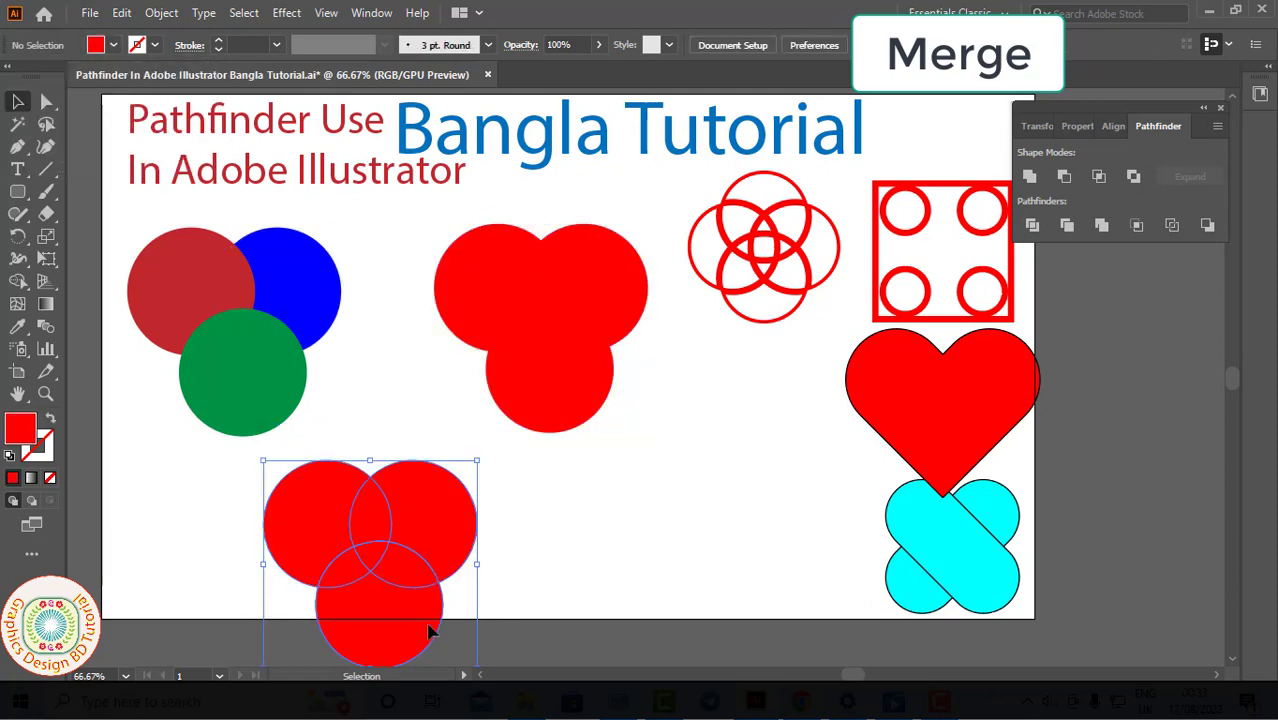
pyautogui.click(1066, 226)
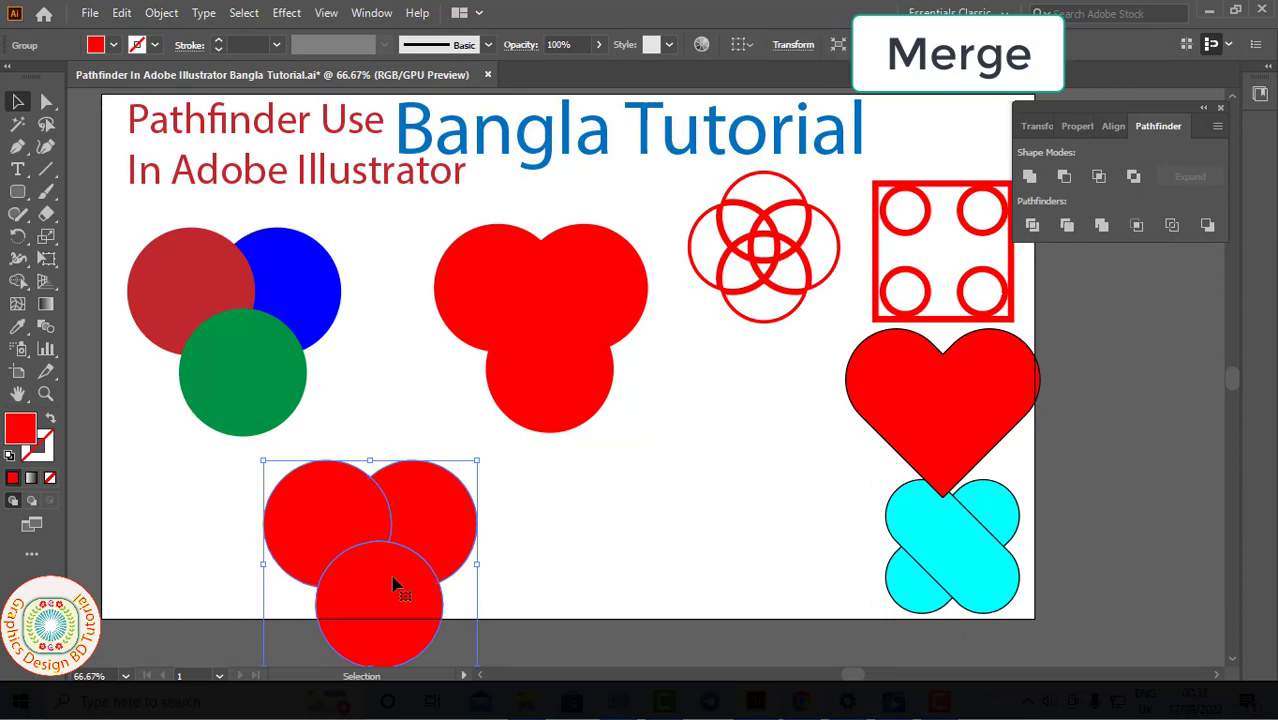
pyautogui.rightClick(392, 586)
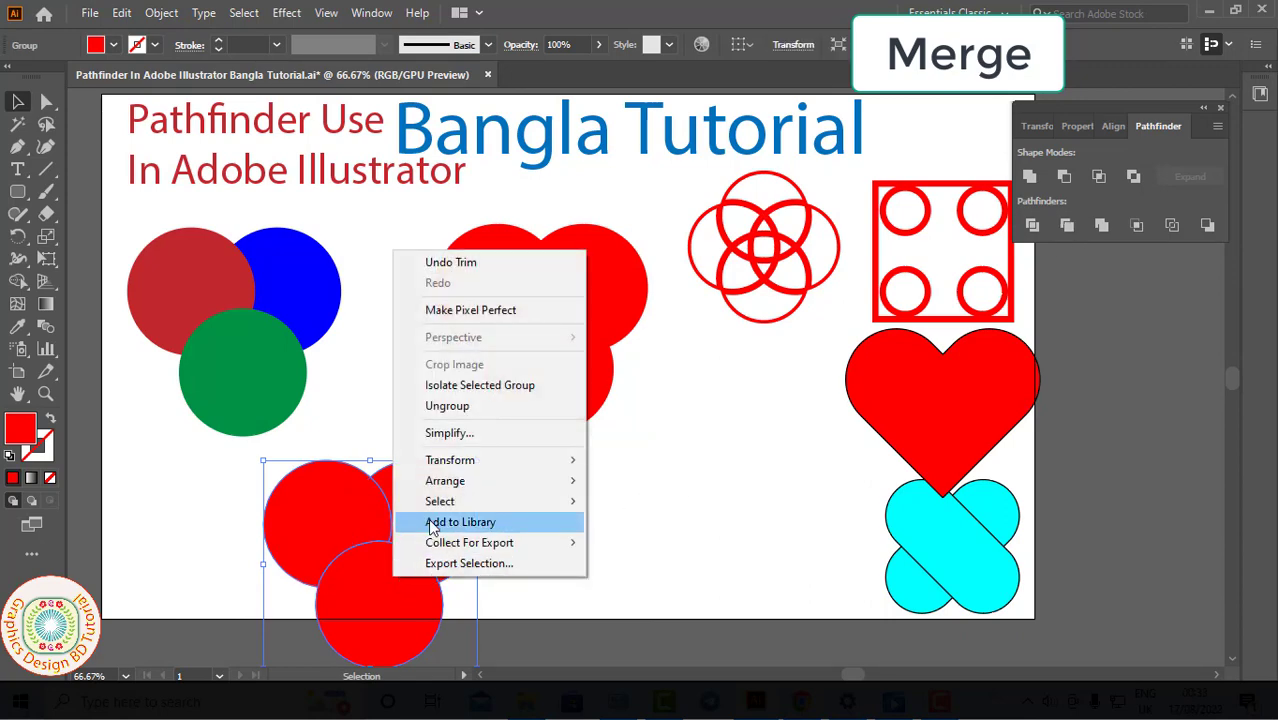
pyautogui.click(465, 406)
pyautogui.click(385, 591)
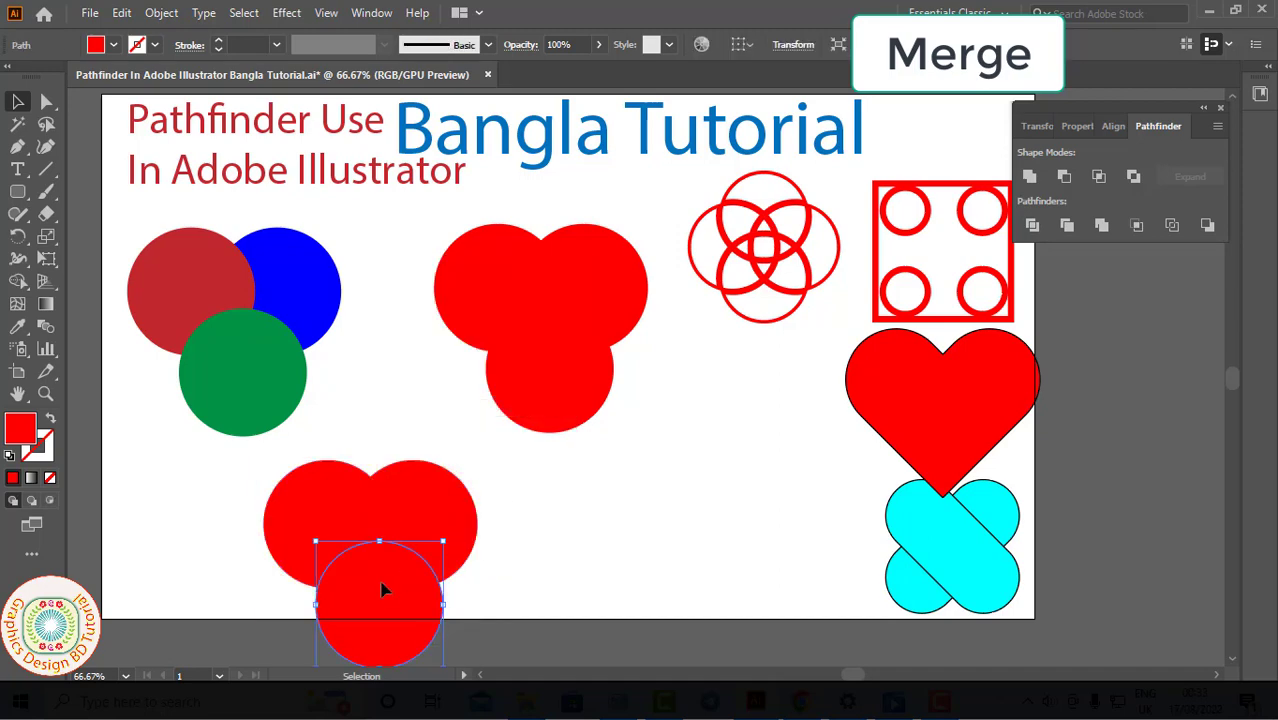
pyautogui.moveTo(408, 573); pyautogui.dragTo(492, 600)
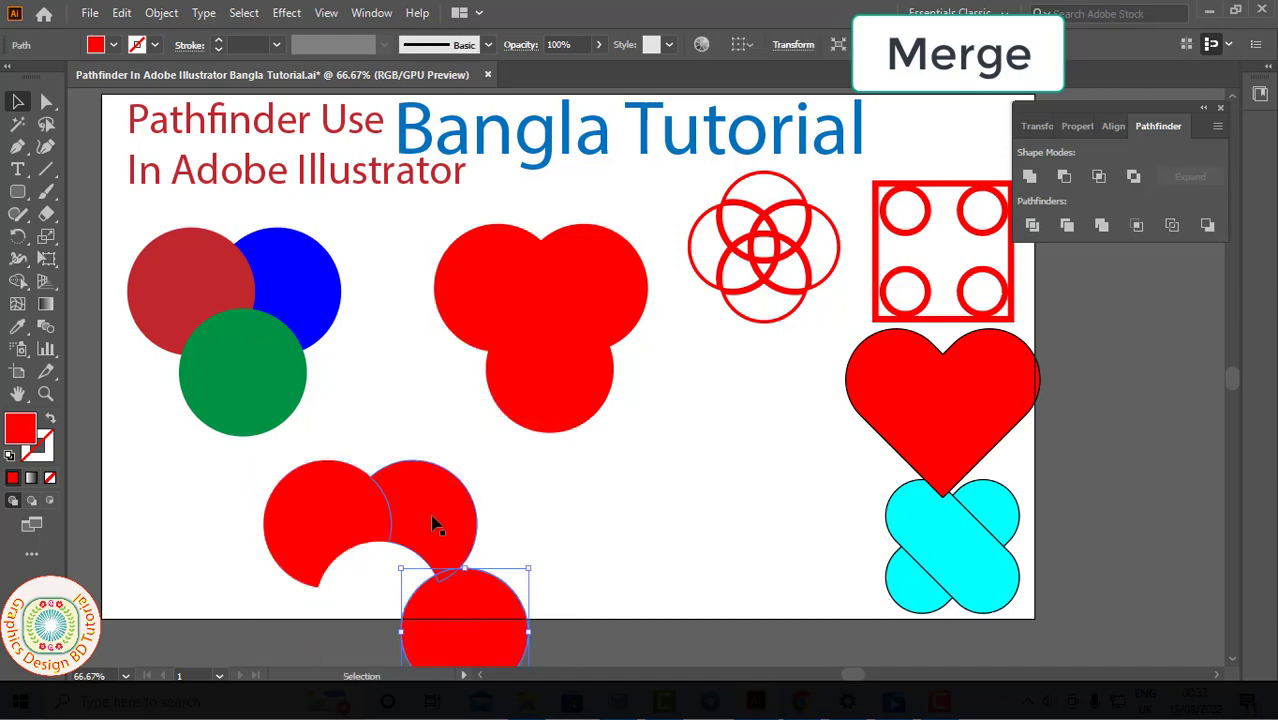
pyautogui.click(432, 518)
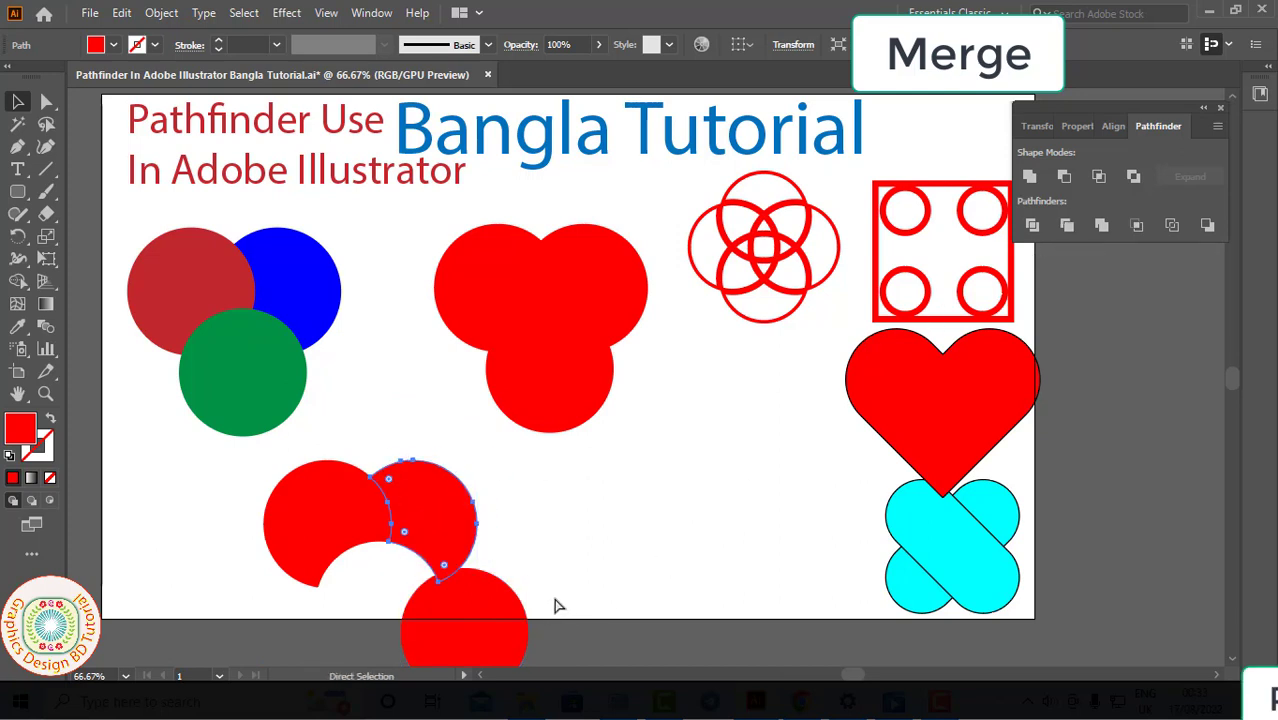
pyautogui.hotkey('ctrl', 'z')
pyautogui.hotkey('ctrl', 'z')
pyautogui.hotkey('ctrl', 'z')
pyautogui.hotkey('ctrl', 'z')
pyautogui.click(588, 512)
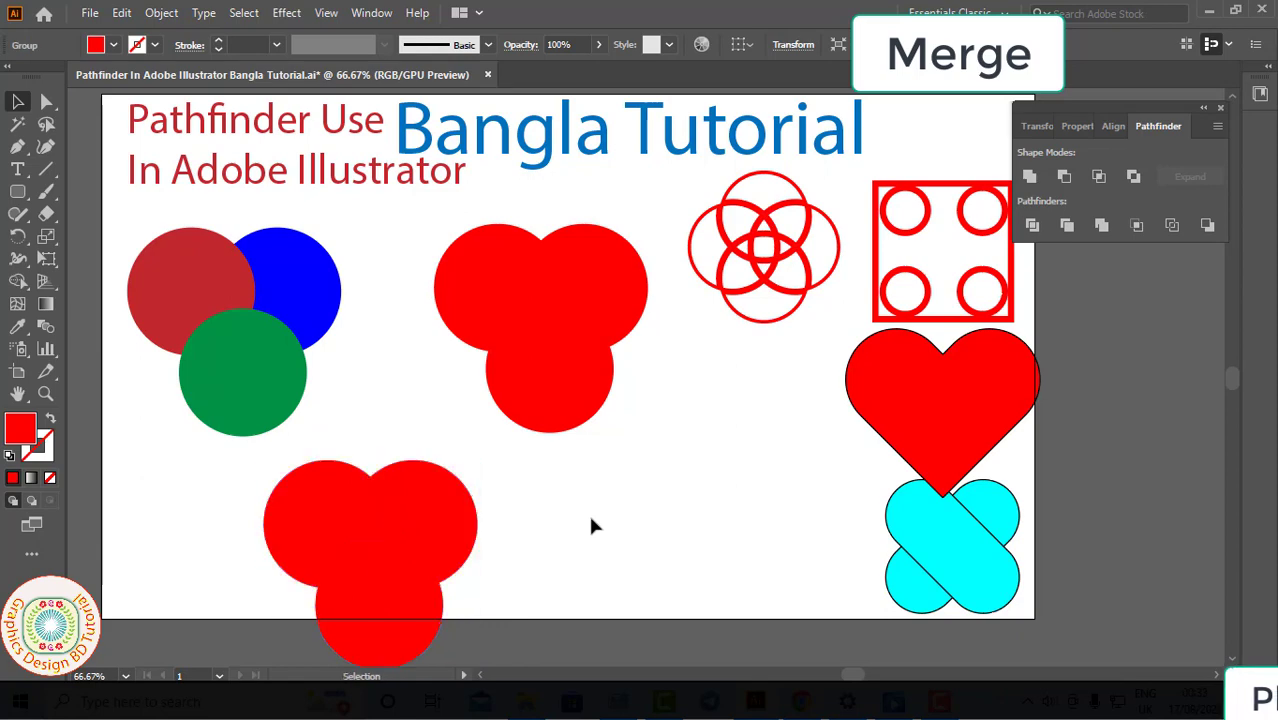
pyautogui.click(610, 388)
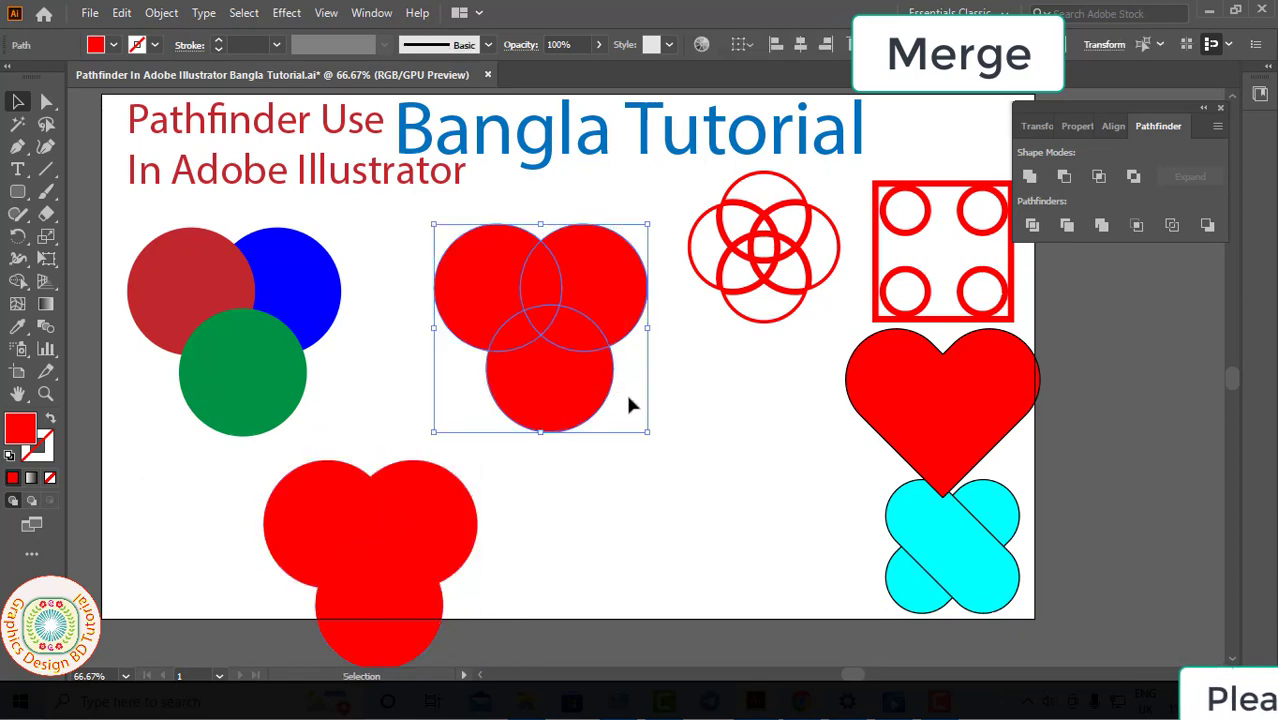
# Merge the three middle circles, then undo back to separate red, blue and green circles
pyautogui.click(1099, 229)
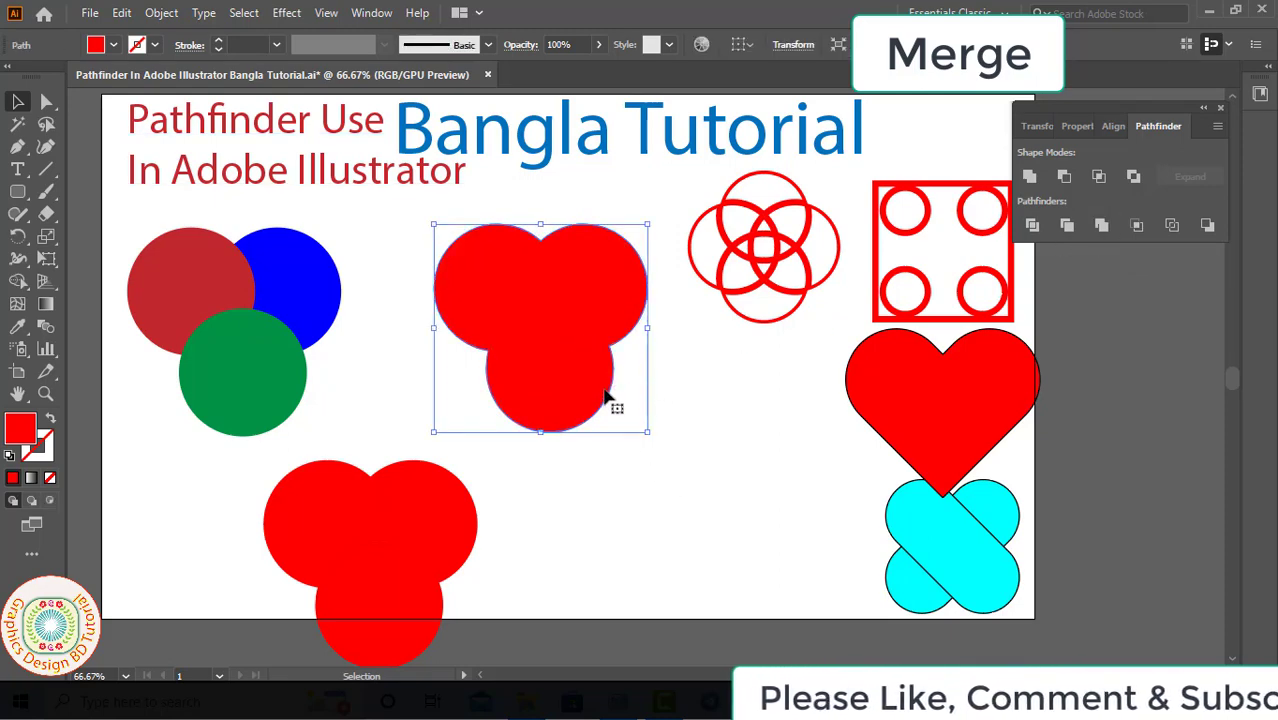
pyautogui.click(231, 517)
pyautogui.click(452, 588)
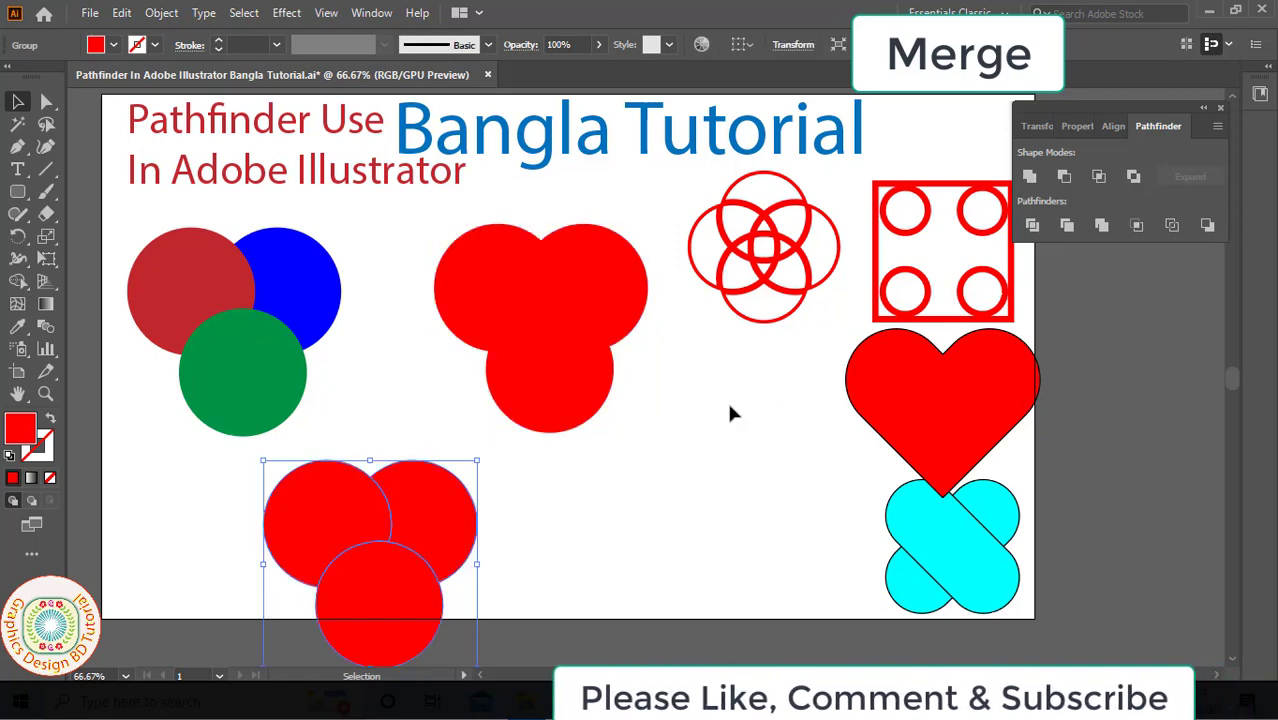
pyautogui.click(726, 399)
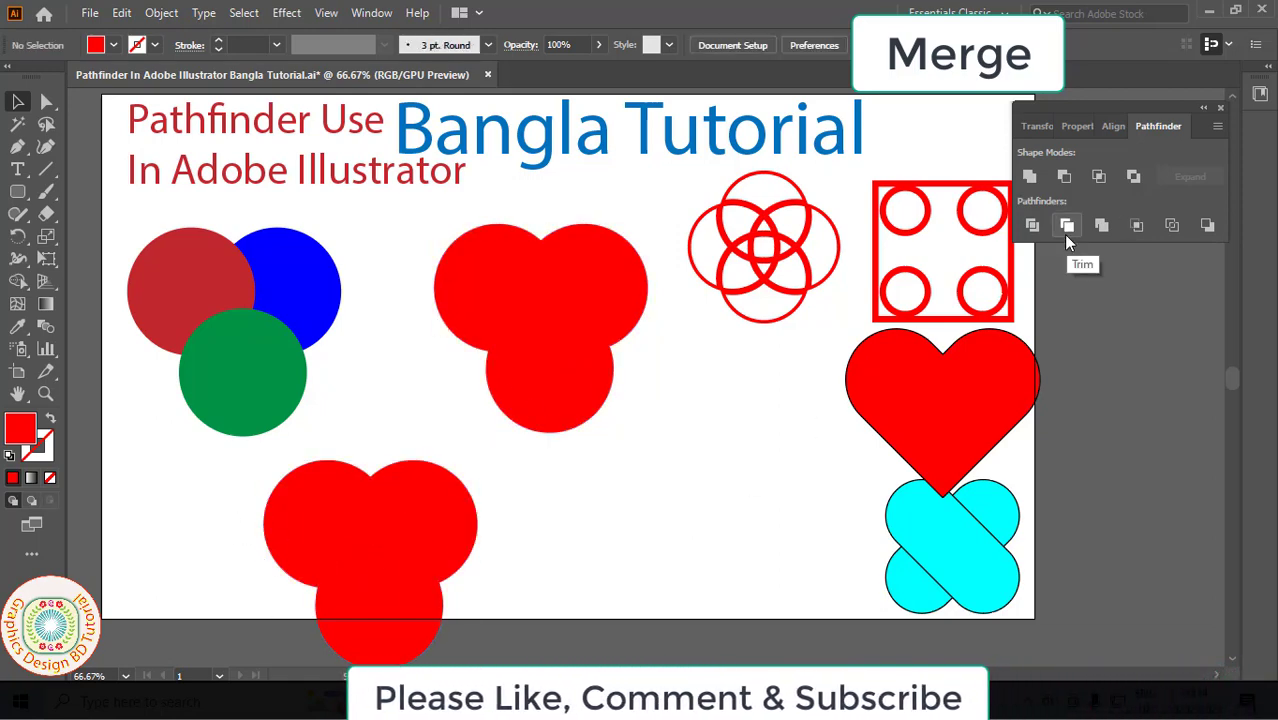
pyautogui.moveTo(220, 519); pyautogui.dragTo(447, 600)
pyautogui.click(471, 314)
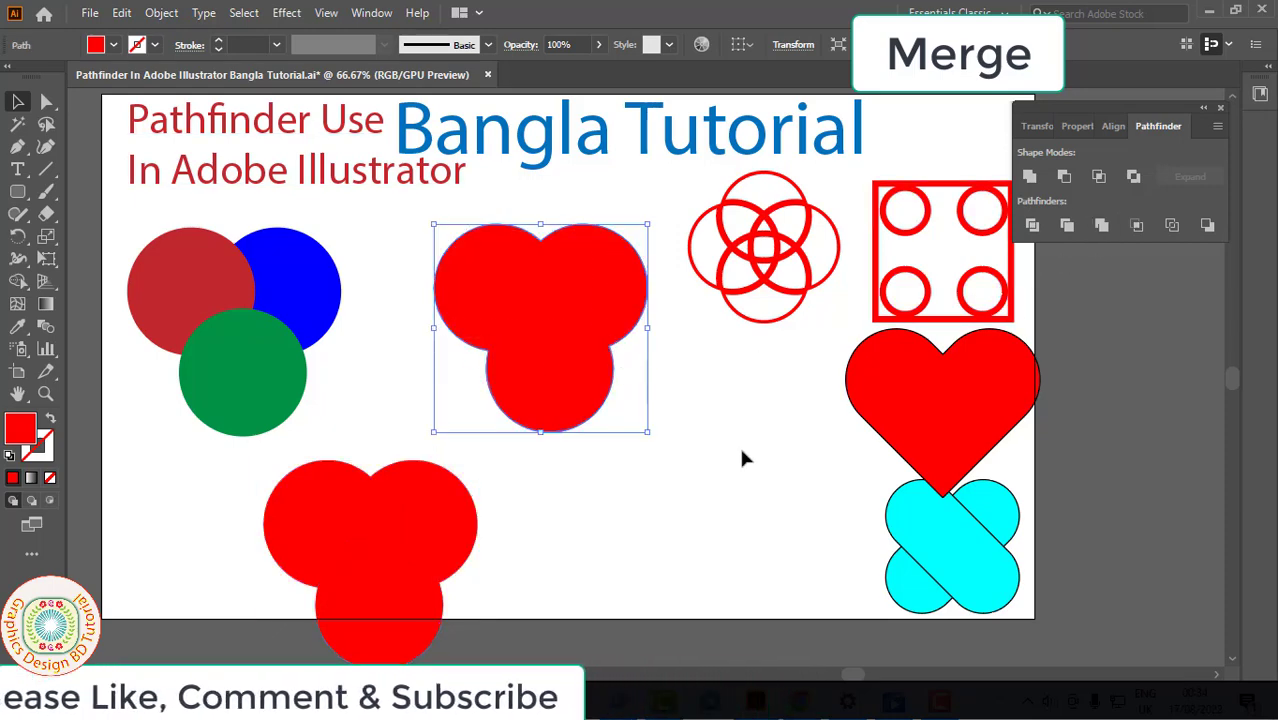
pyautogui.hotkey('ctrl', 'z')
pyautogui.hotkey('ctrl', 'z')
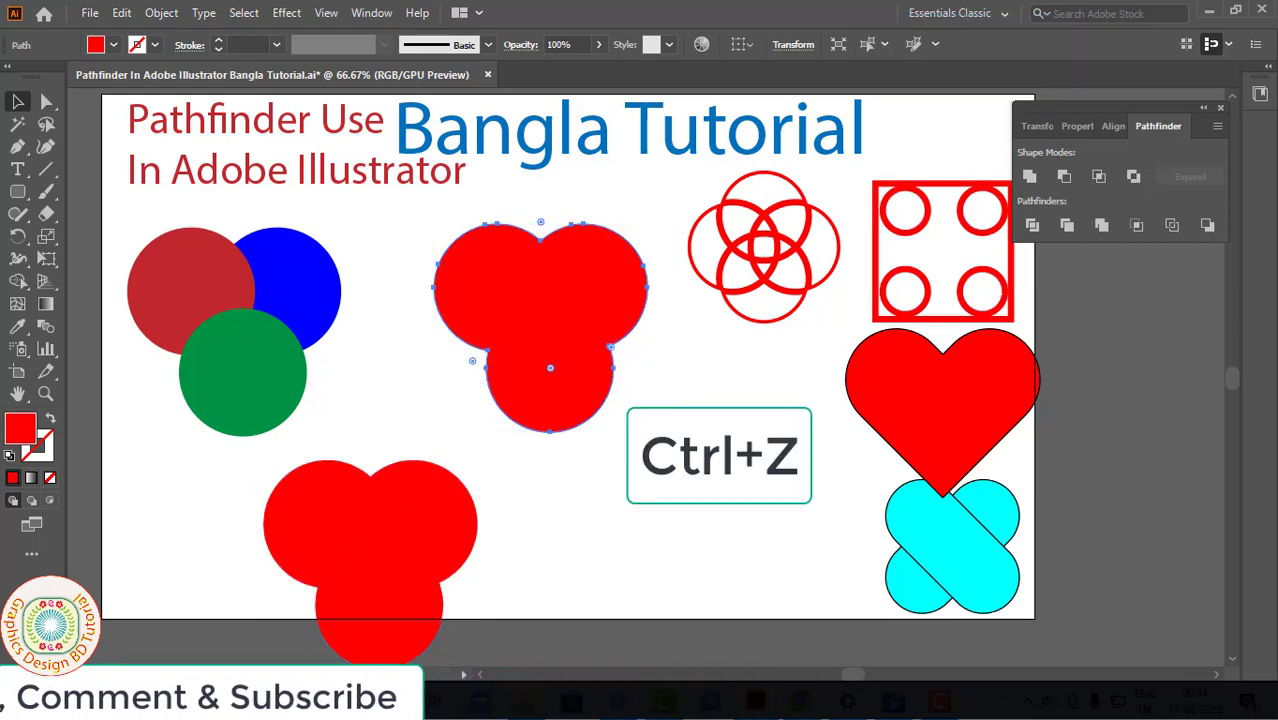
pyautogui.hotkey('ctrl', 'z')
pyautogui.hotkey('ctrl', 'z')
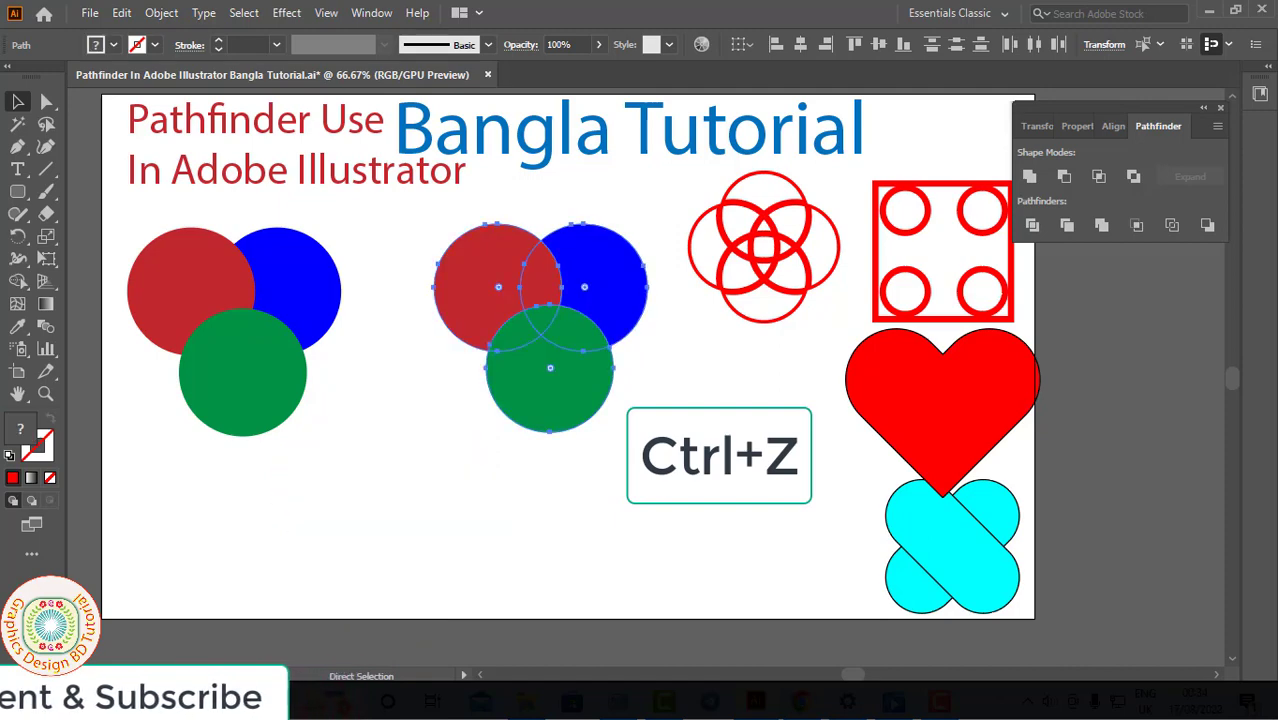
pyautogui.click(741, 458)
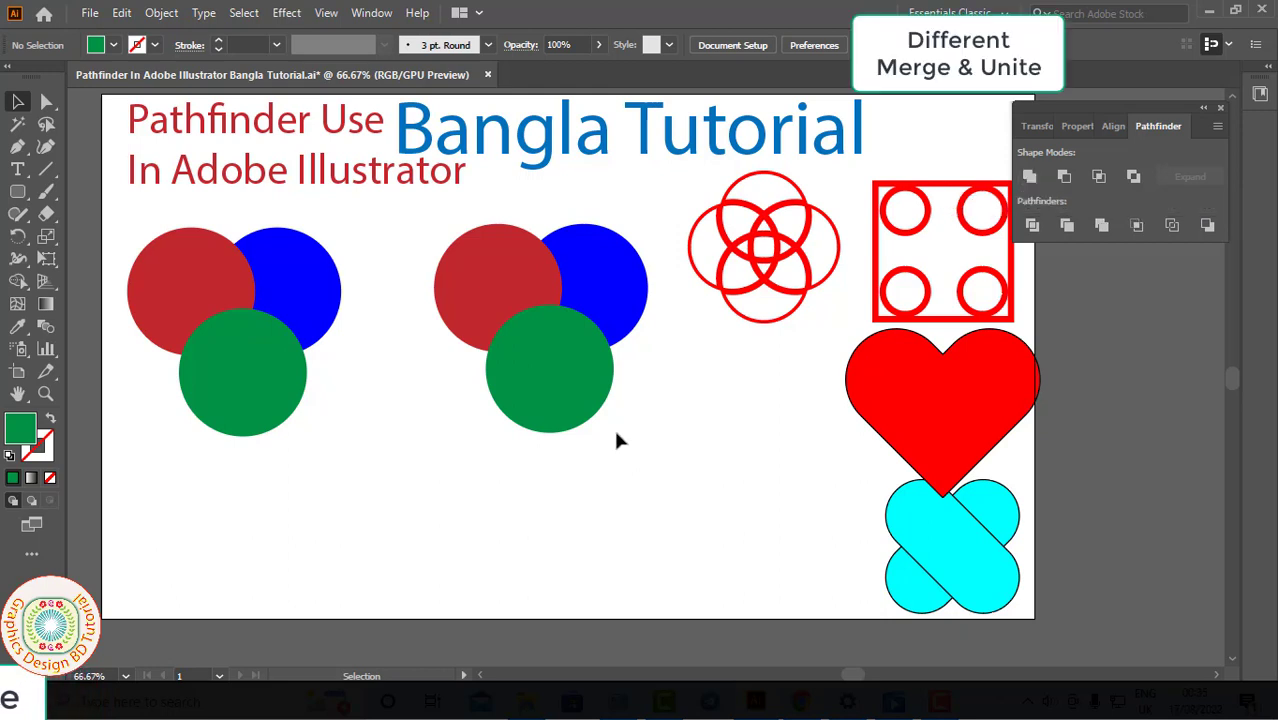
# Fill the left and middle circle groups red
pyautogui.moveTo(326, 434); pyautogui.dragTo(326, 434)
pyautogui.click(114, 45)
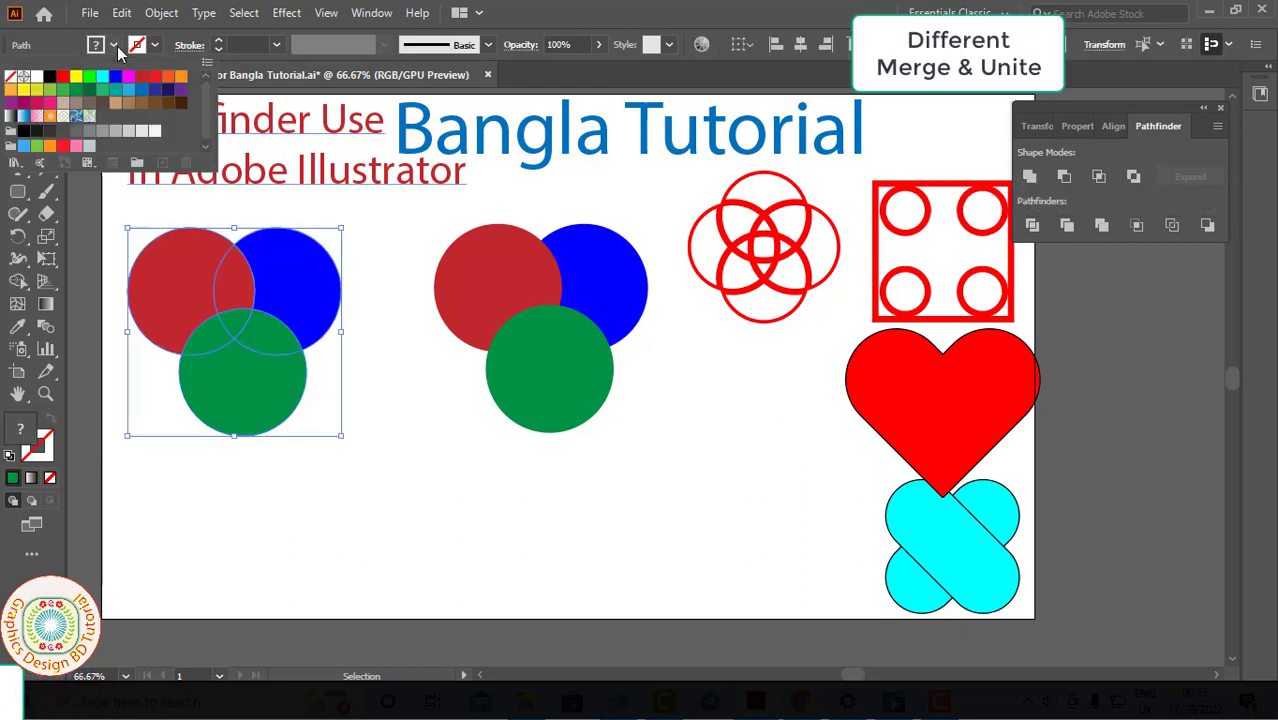
pyautogui.click(65, 80)
pyautogui.click(411, 320)
pyautogui.click(451, 331)
pyautogui.hotkey('ctrl', 'shift', 'a')
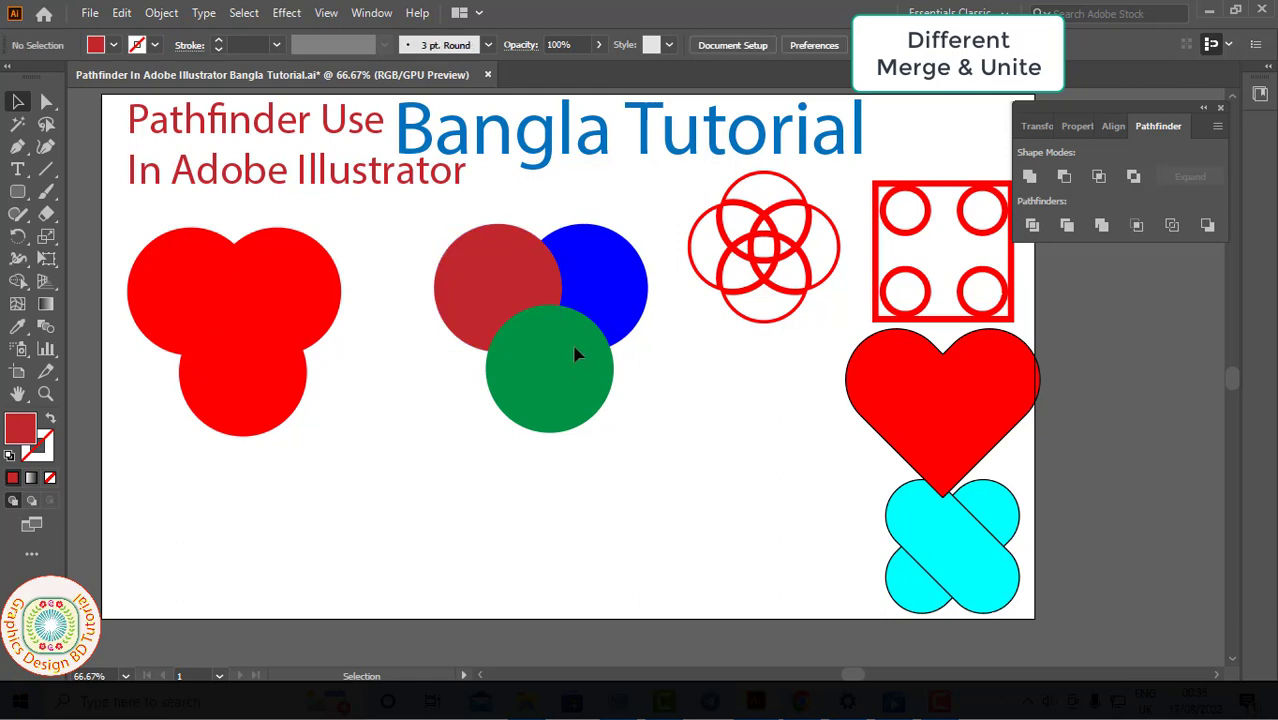
pyautogui.click(575, 354)
pyautogui.click(114, 45)
pyautogui.click(65, 80)
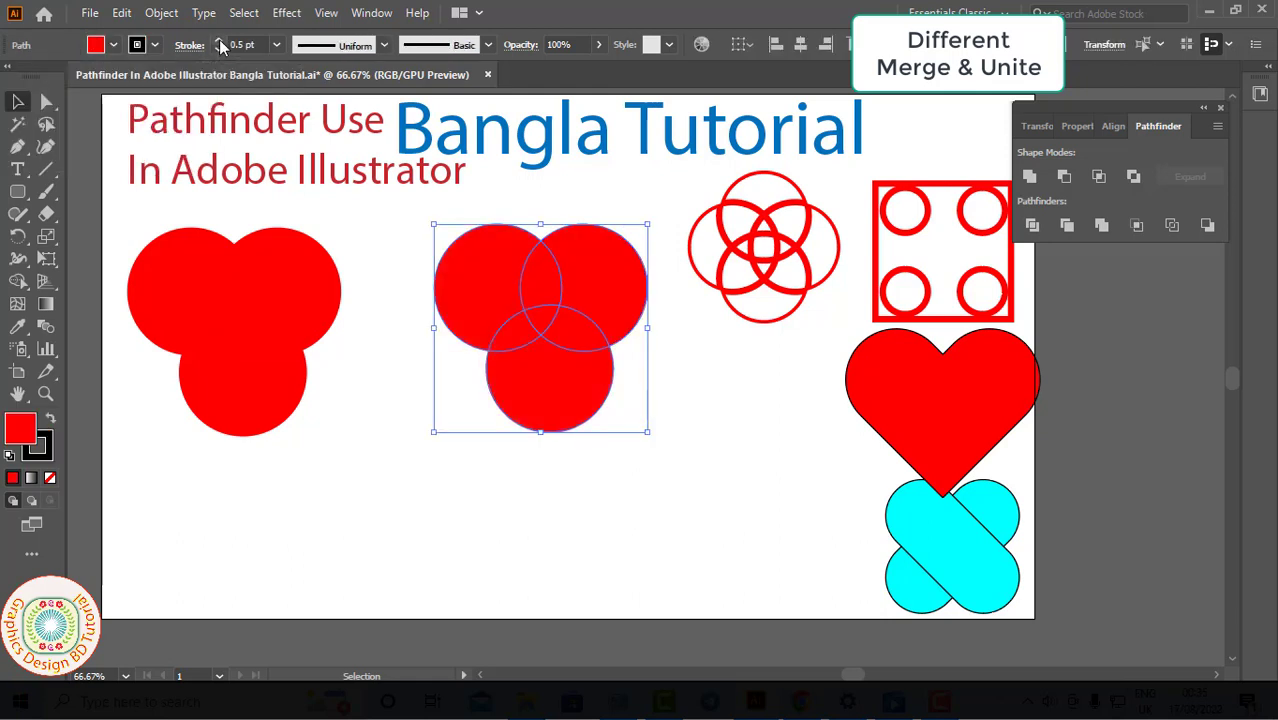
# Give the left group a 1 pt stroke and unite it, then merge the middle circles
pyautogui.click(219, 40)
pyautogui.click(320, 330)
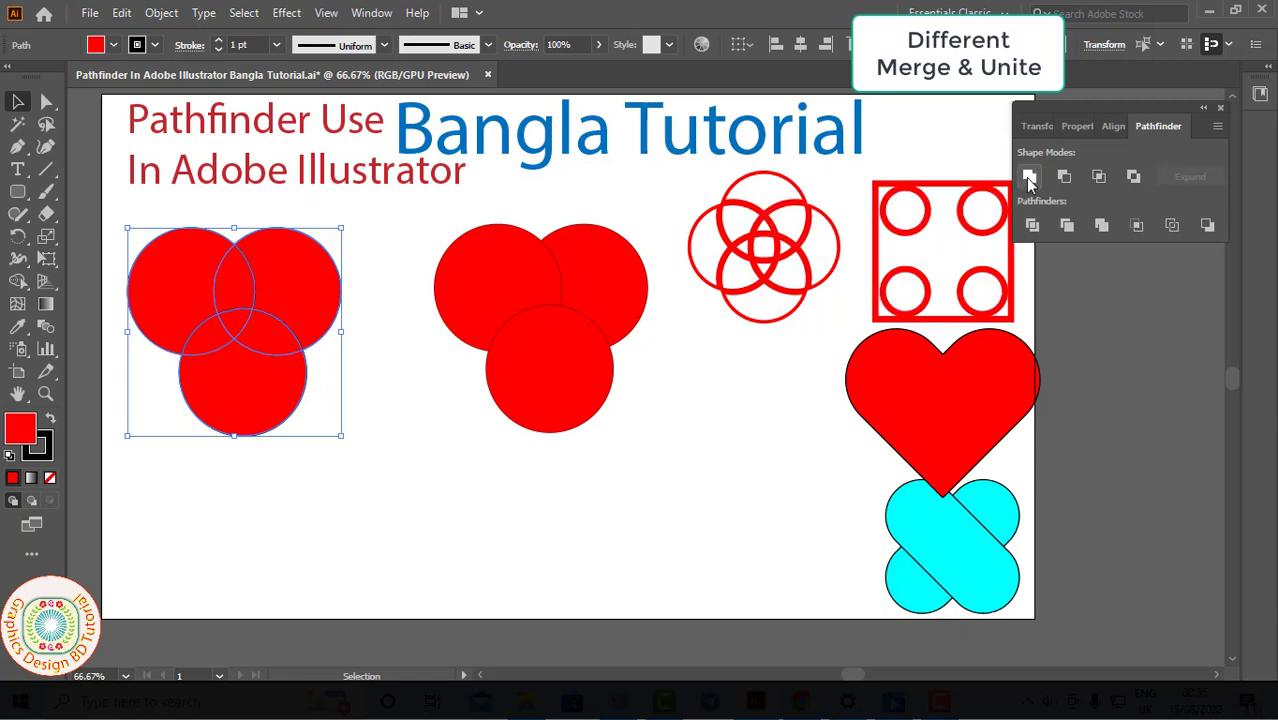
pyautogui.hotkey('ctrl', 'shift', 'a')
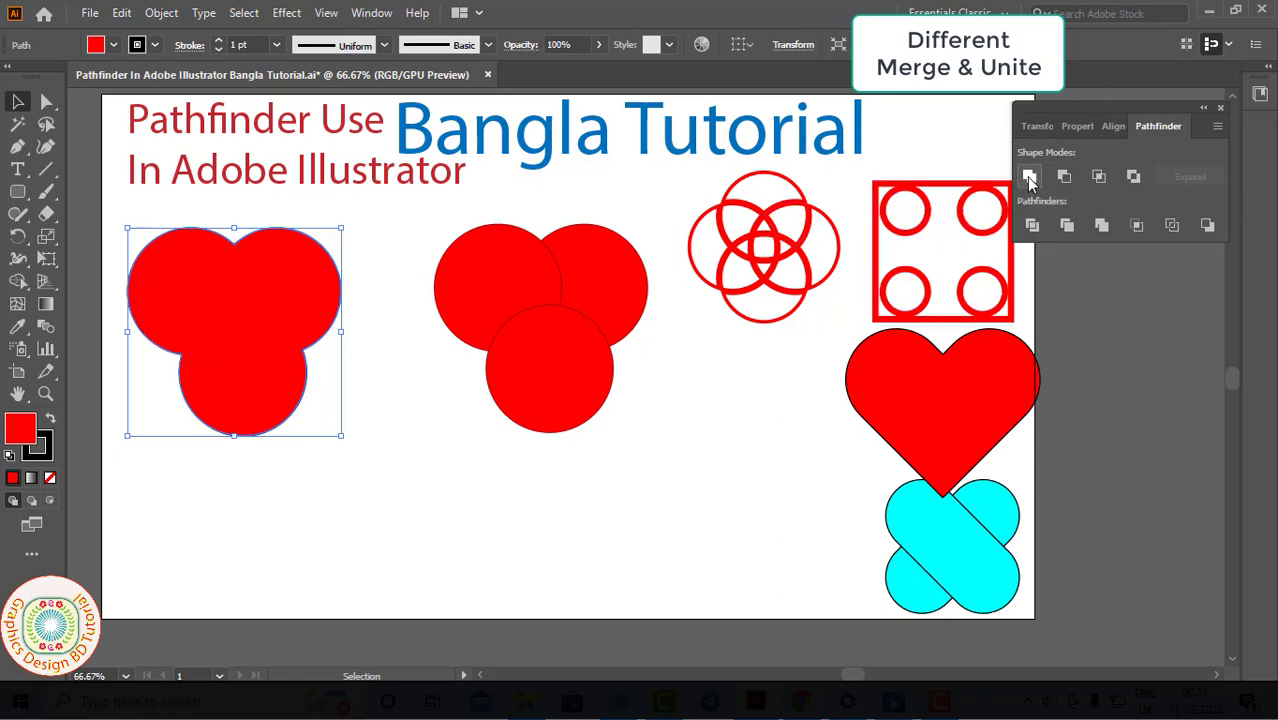
pyautogui.moveTo(394, 354); pyautogui.dragTo(435, 366)
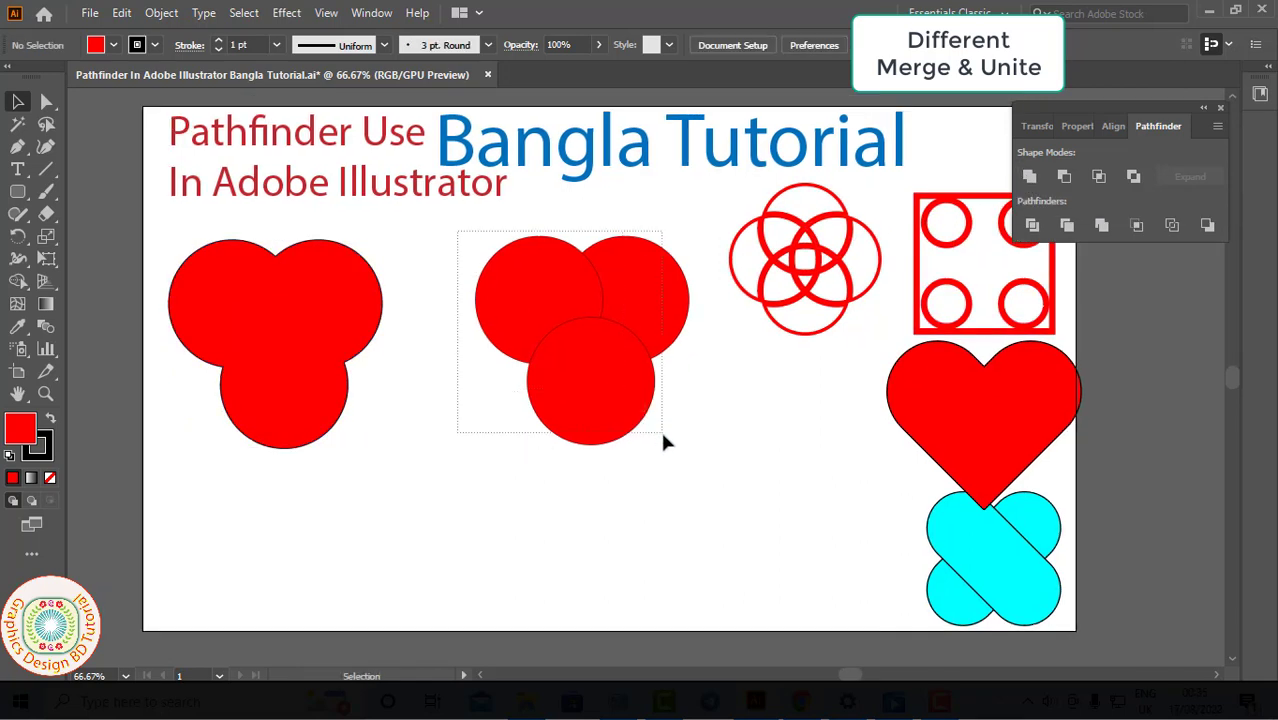
pyautogui.moveTo(661, 434); pyautogui.dragTo(663, 438)
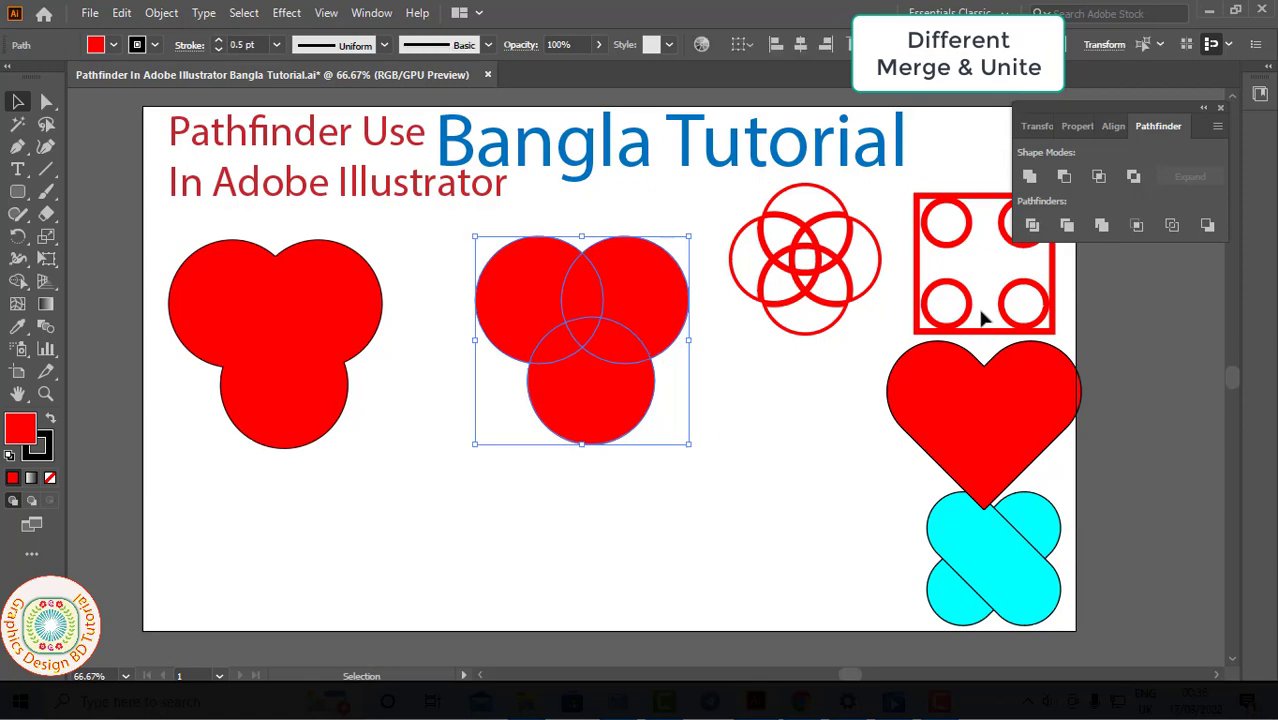
pyautogui.click(1102, 228)
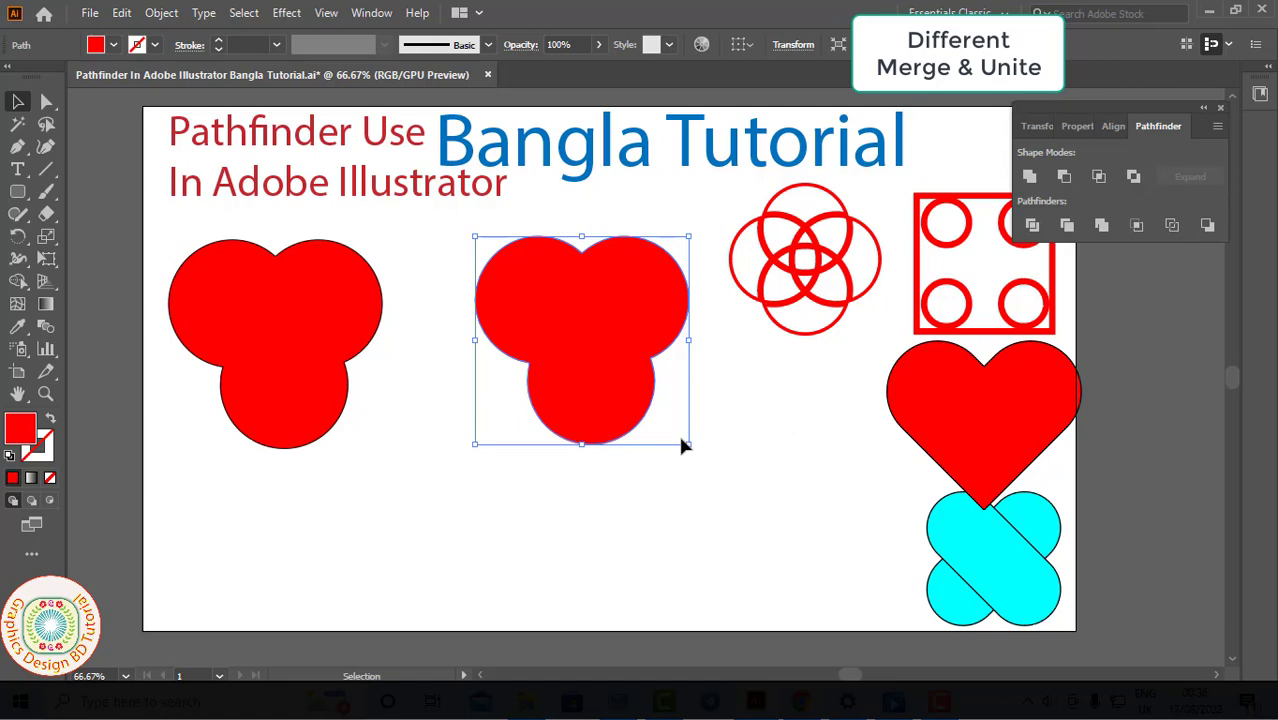
pyautogui.hotkey('ctrl', '1')
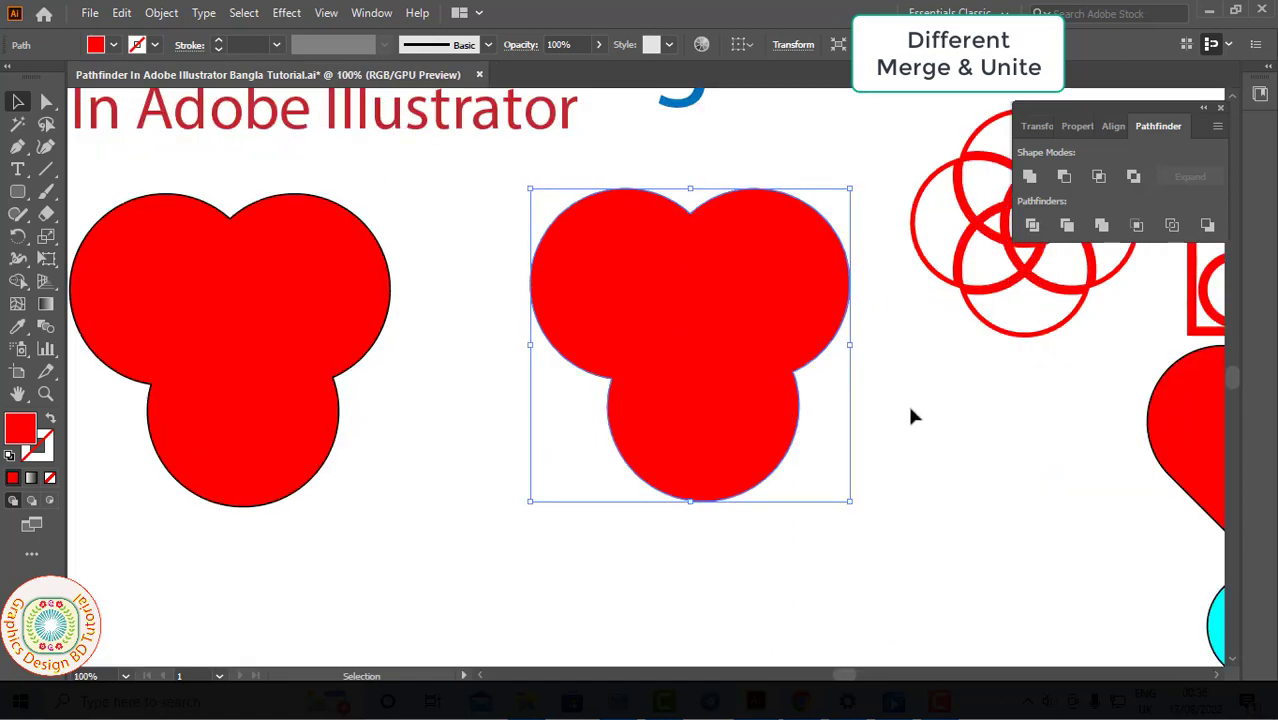
# Undo the Unite and Merge so both sets are three separate outlined red circles again
pyautogui.click(906, 404)
pyautogui.click(800, 368)
pyautogui.click(896, 402)
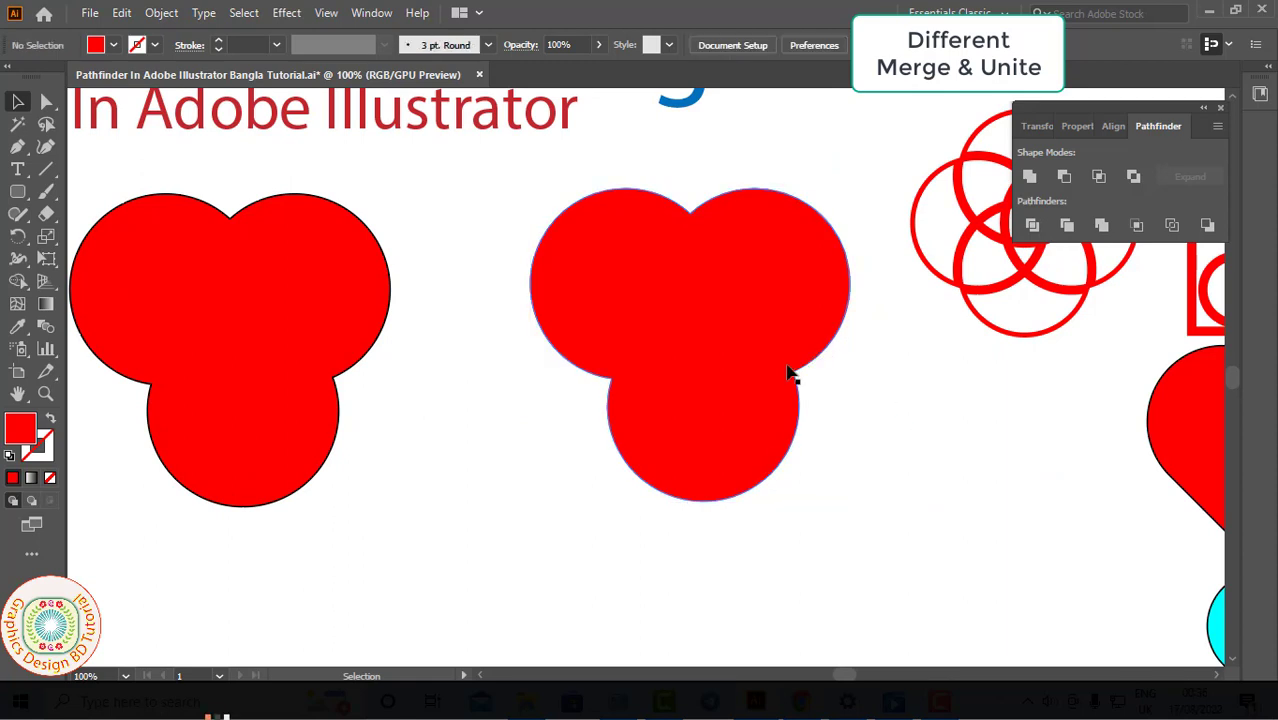
pyautogui.click(790, 374)
pyautogui.click(470, 320)
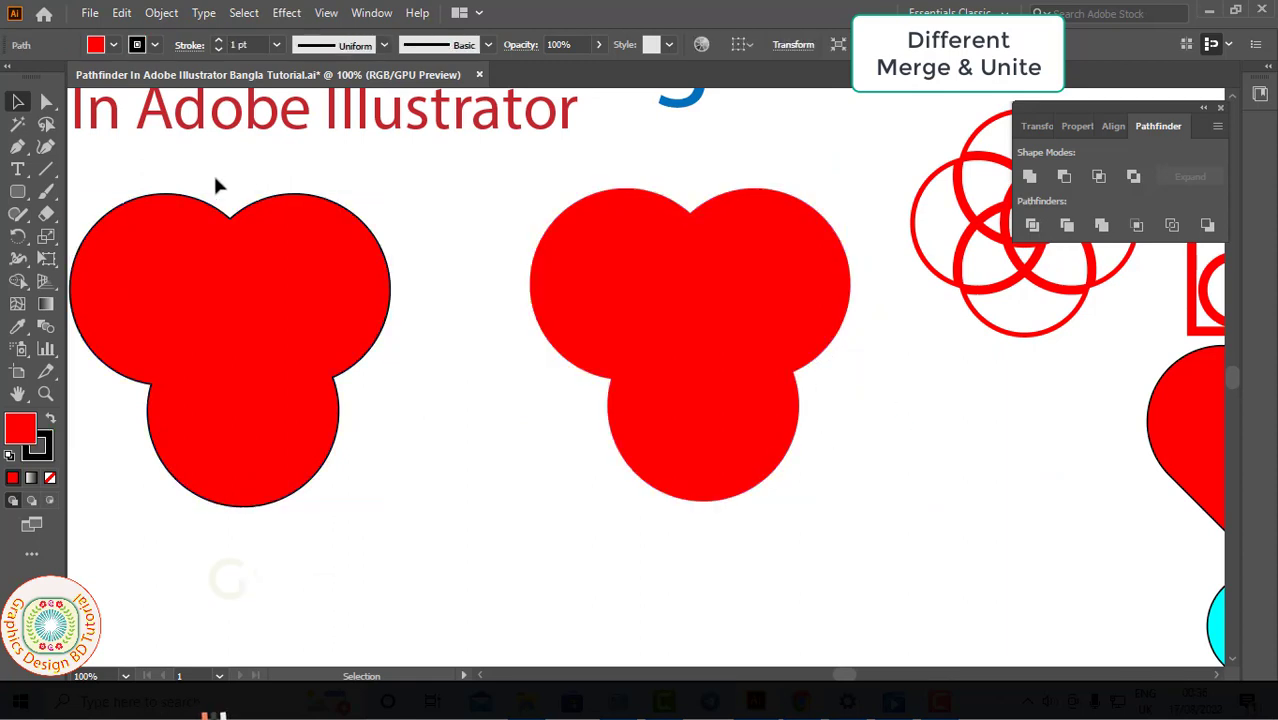
pyautogui.moveTo(124, 183); pyautogui.dragTo(355, 364)
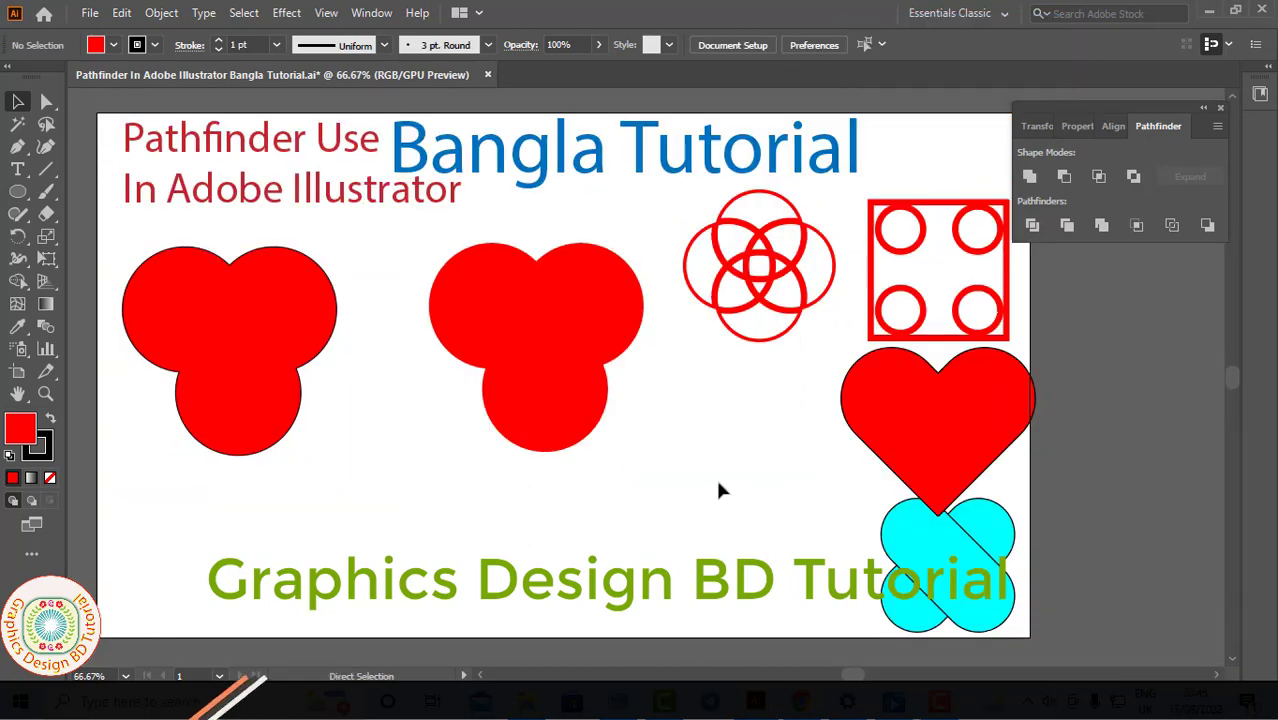
pyautogui.hotkey('ctrl', 'z')
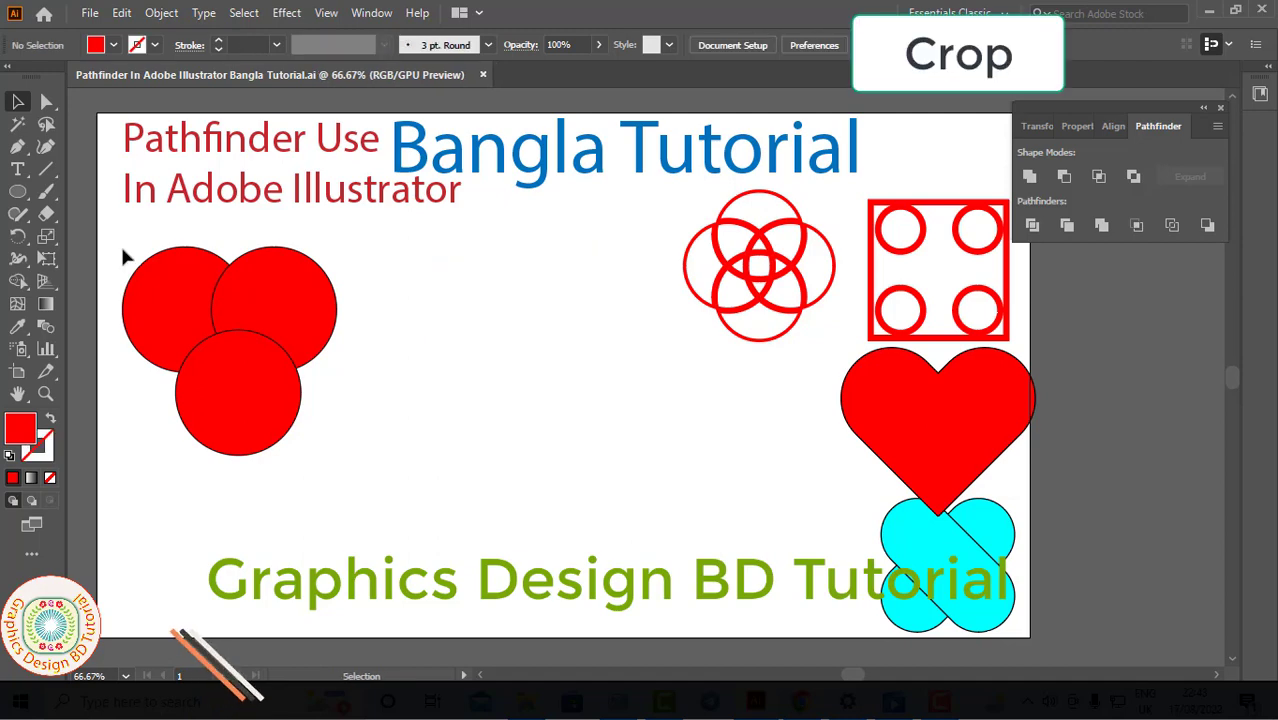
# Alt-drag a copy of the three red circles to the right and make its top-left circle yellow
pyautogui.moveTo(125, 254); pyautogui.dragTo(343, 467)
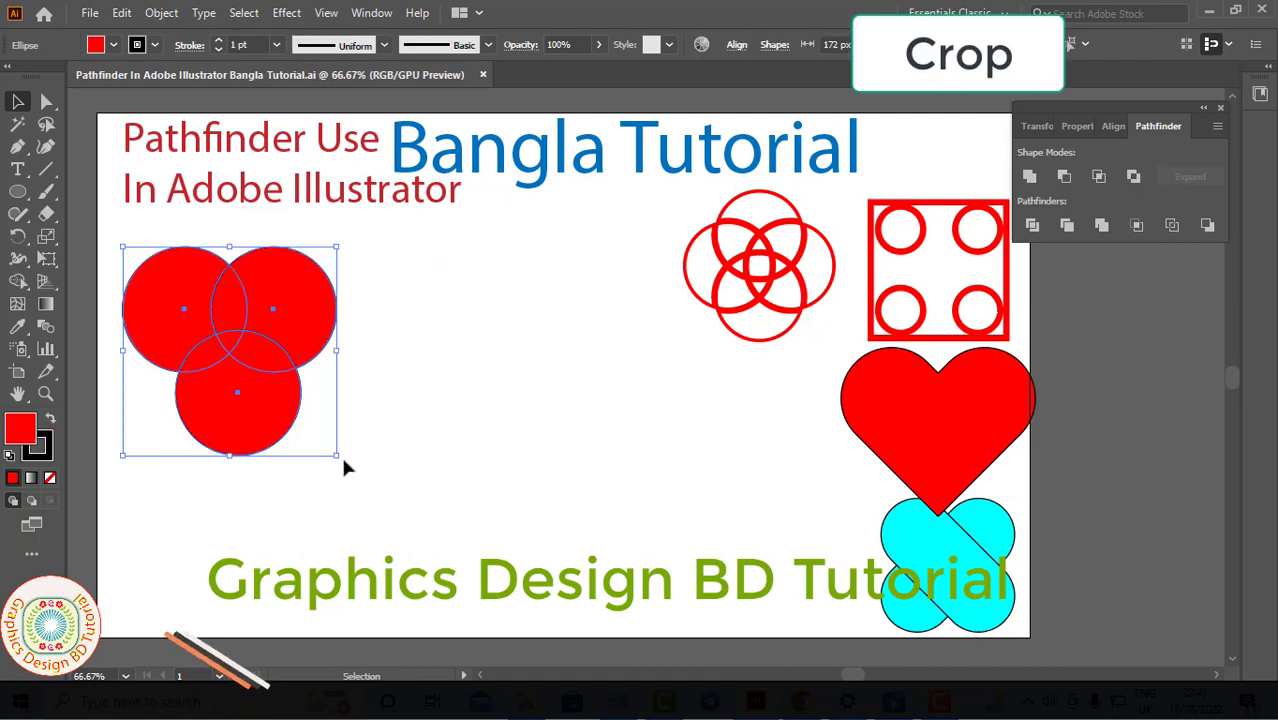
pyautogui.moveTo(240, 440); pyautogui.dragTo(545, 458)
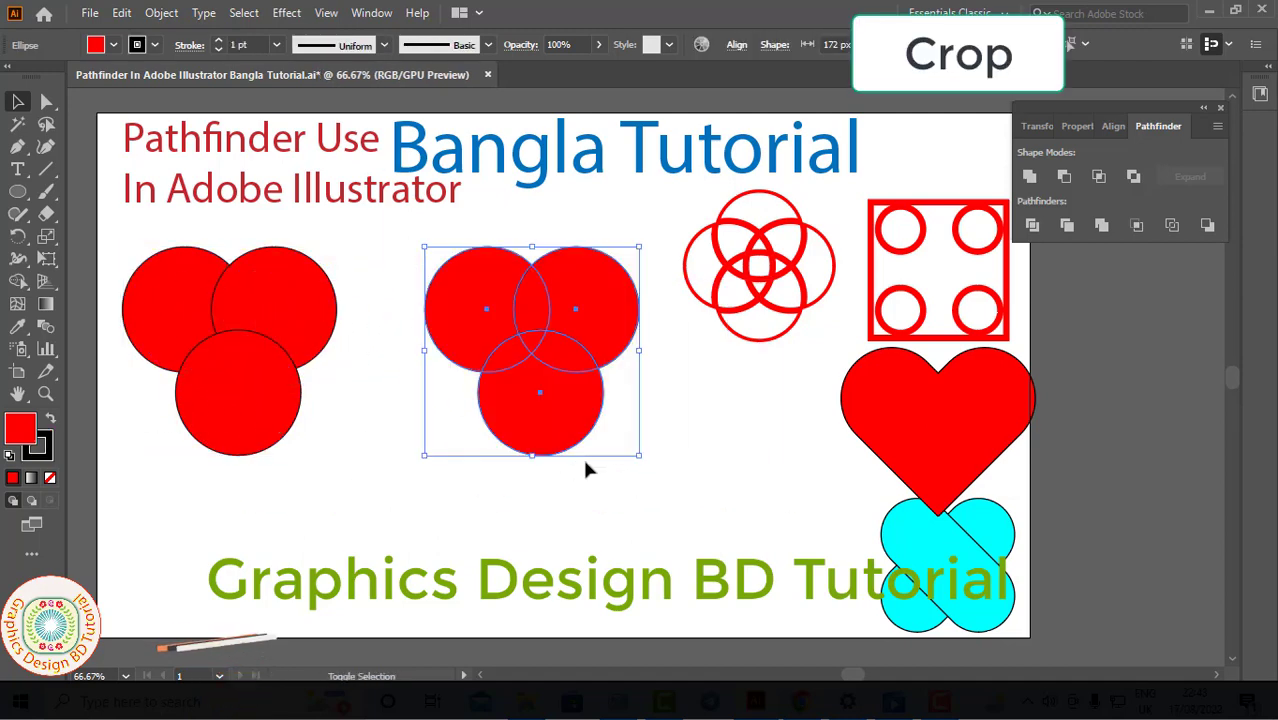
pyautogui.click(587, 470)
pyautogui.click(462, 345)
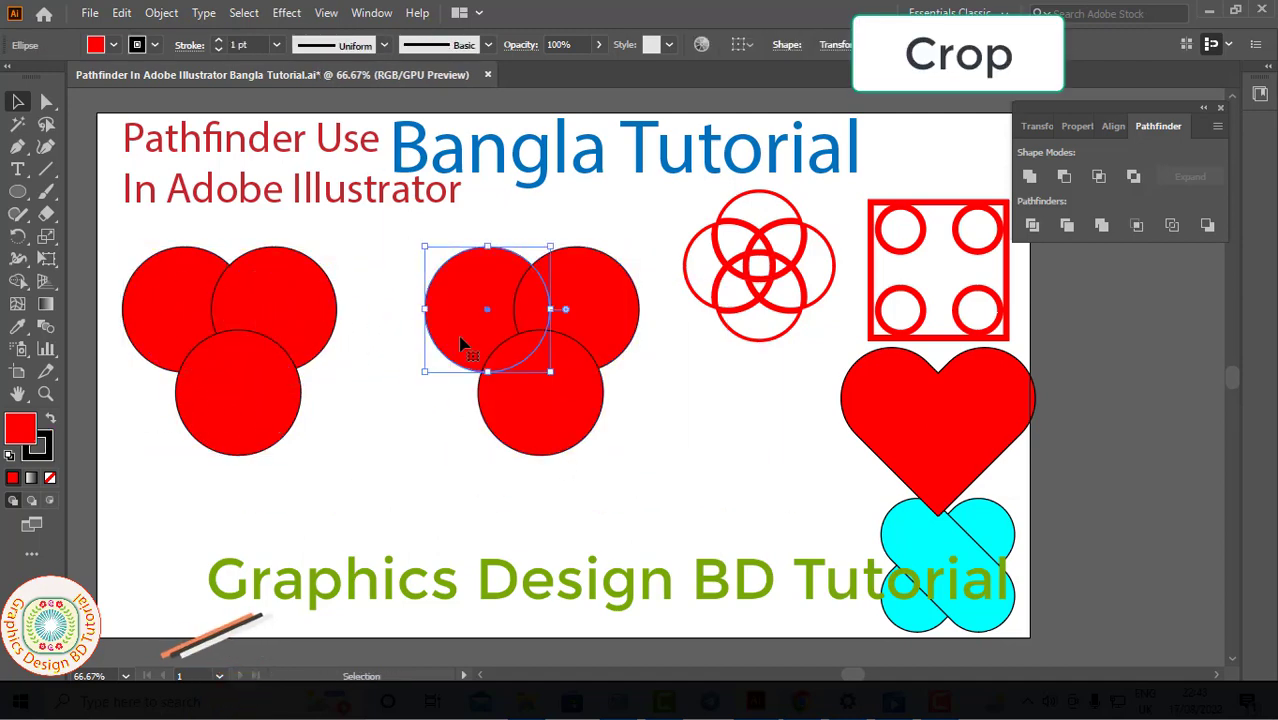
pyautogui.click(113, 45)
pyautogui.click(76, 76)
pyautogui.click(460, 405)
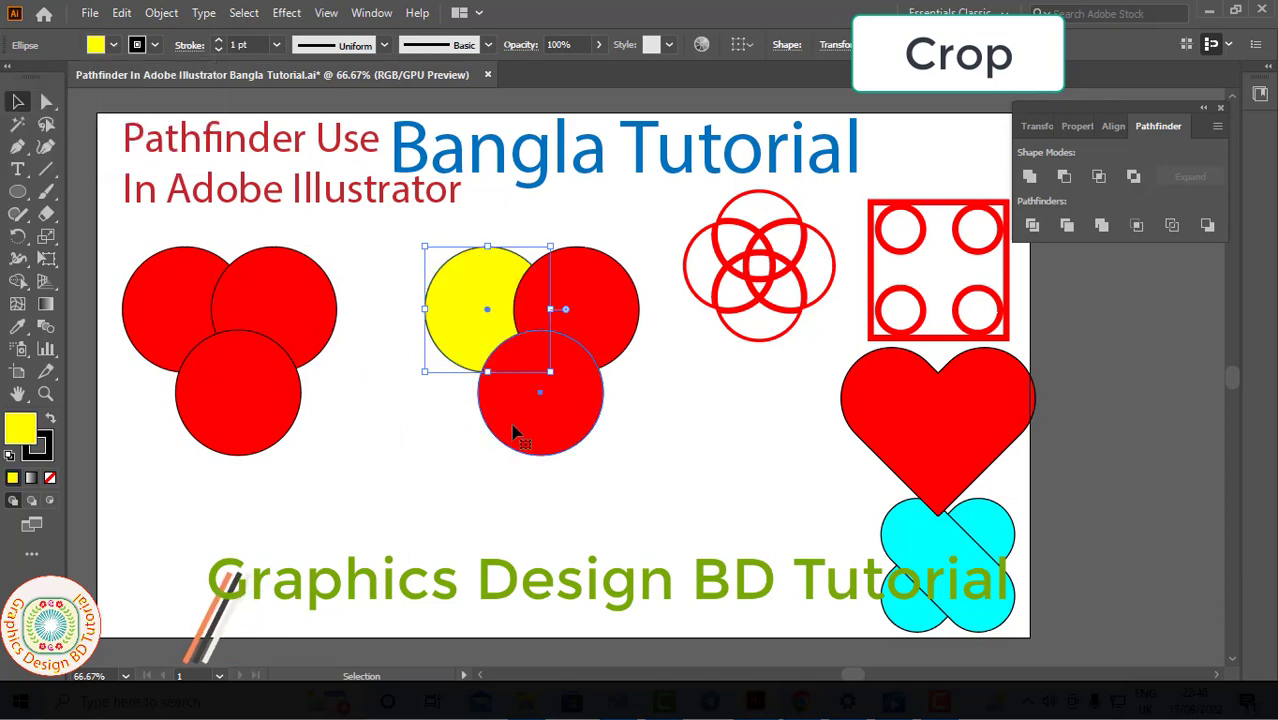
# Make the copy's top-right circle magenta and deselect
pyautogui.click(513, 434)
pyautogui.click(571, 308)
pyautogui.click(113, 45)
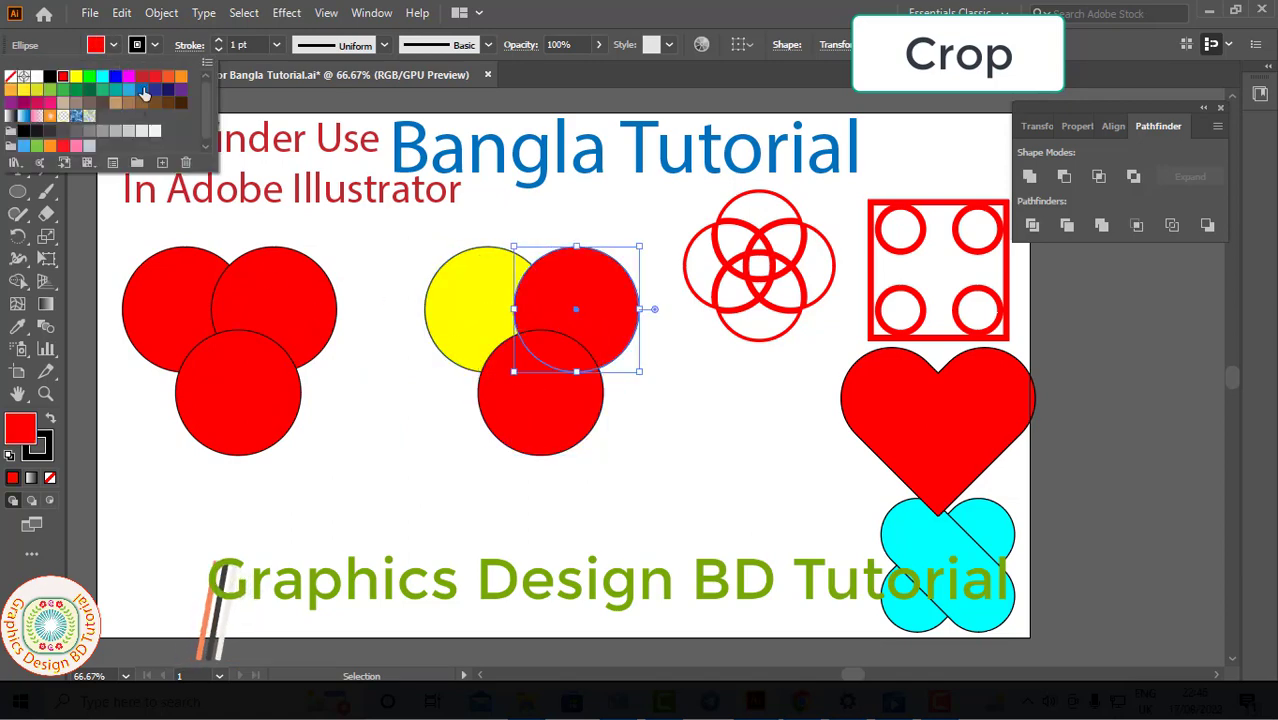
pyautogui.click(130, 80)
pyautogui.click(522, 480)
pyautogui.click(522, 480)
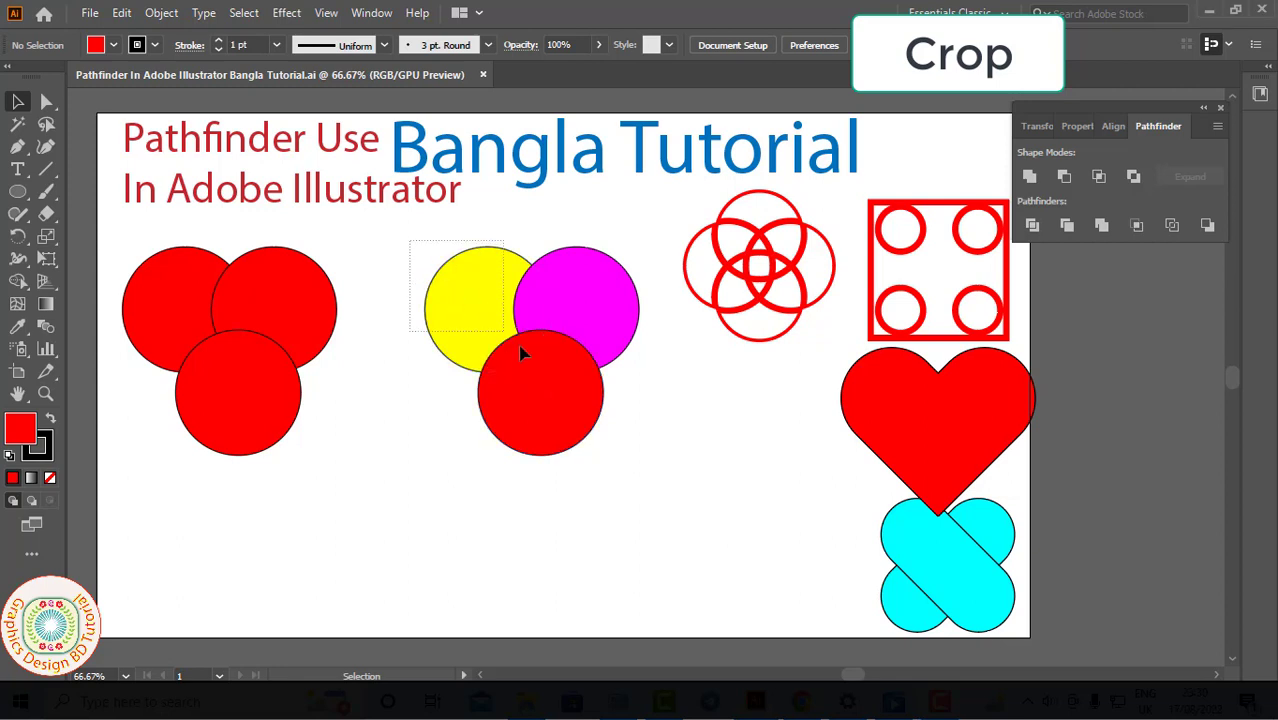
# Apply Pathfinder Crop to the yellow, magenta and red circles, undoing and redoing to compare
pyautogui.moveTo(627, 442); pyautogui.dragTo(677, 430)
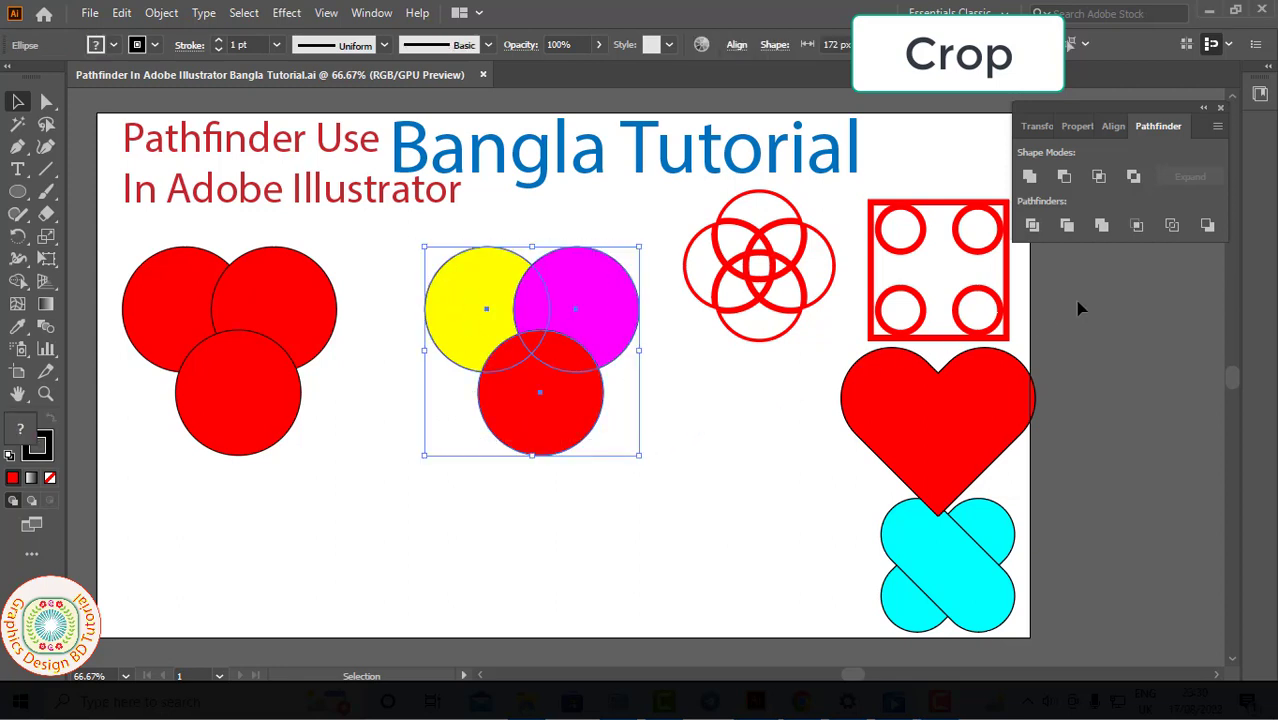
pyautogui.click(1137, 226)
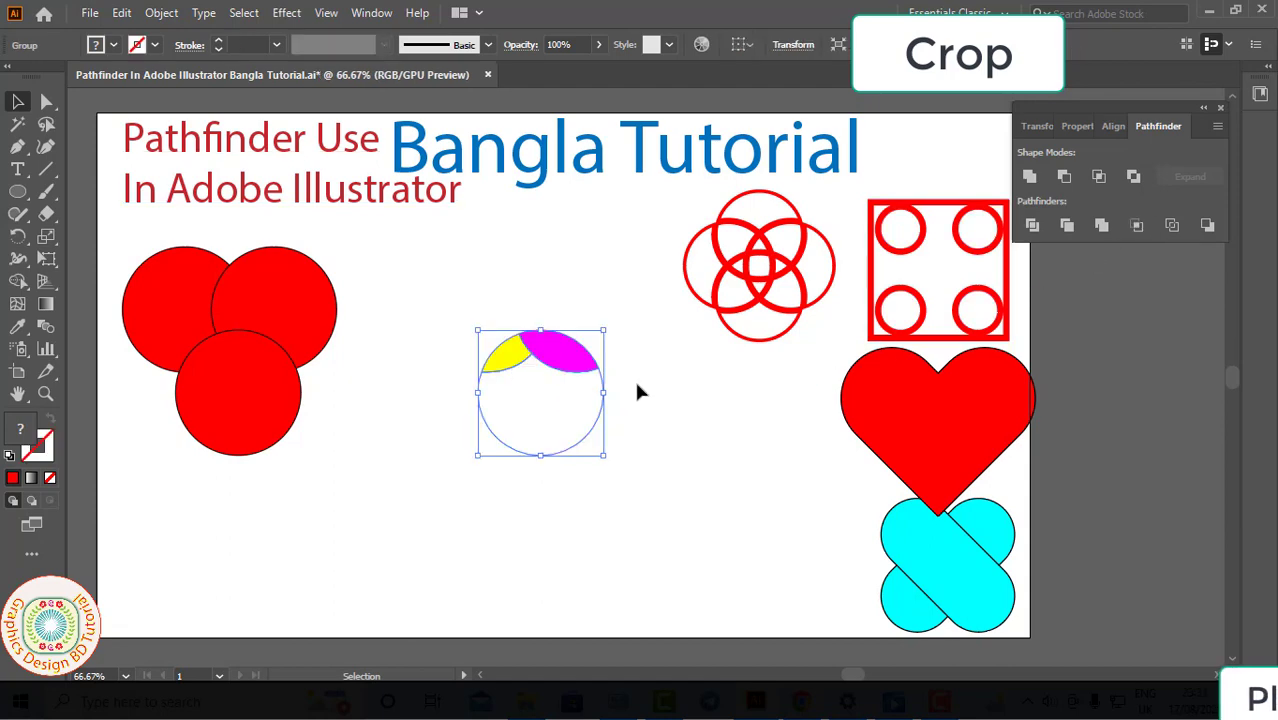
pyautogui.hotkey('ctrl', 'z')
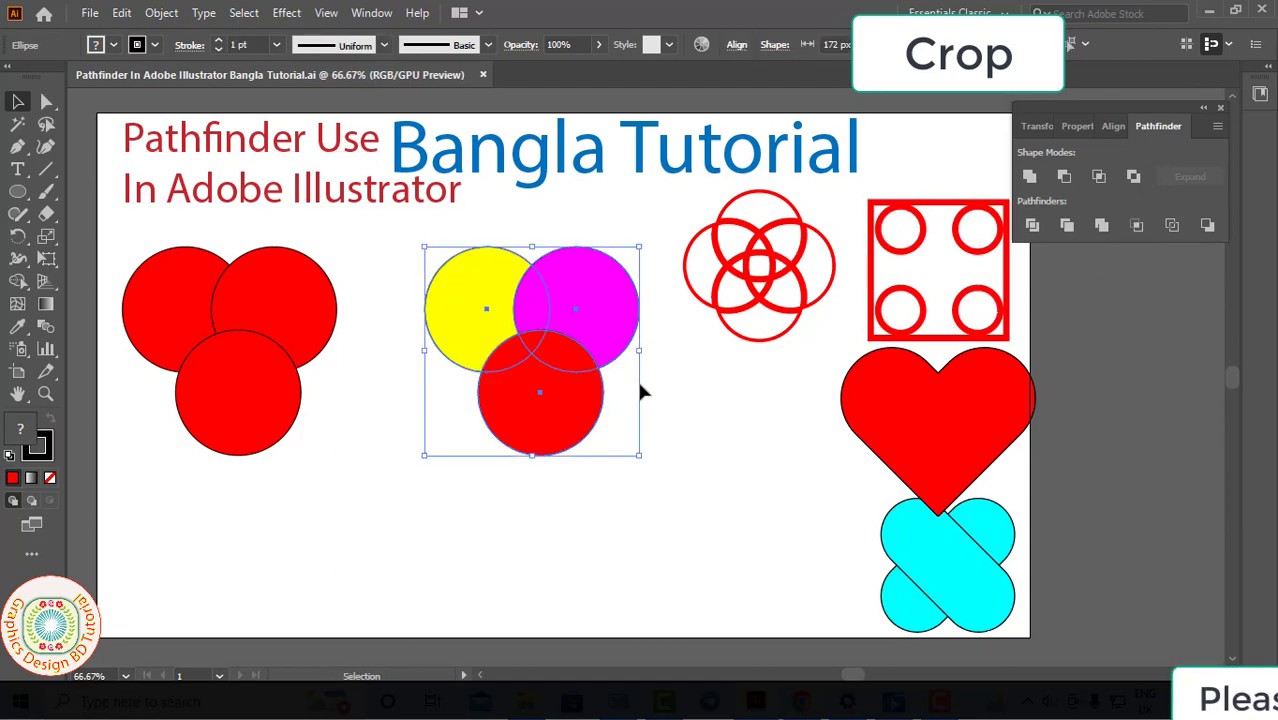
pyautogui.press('ctrl')
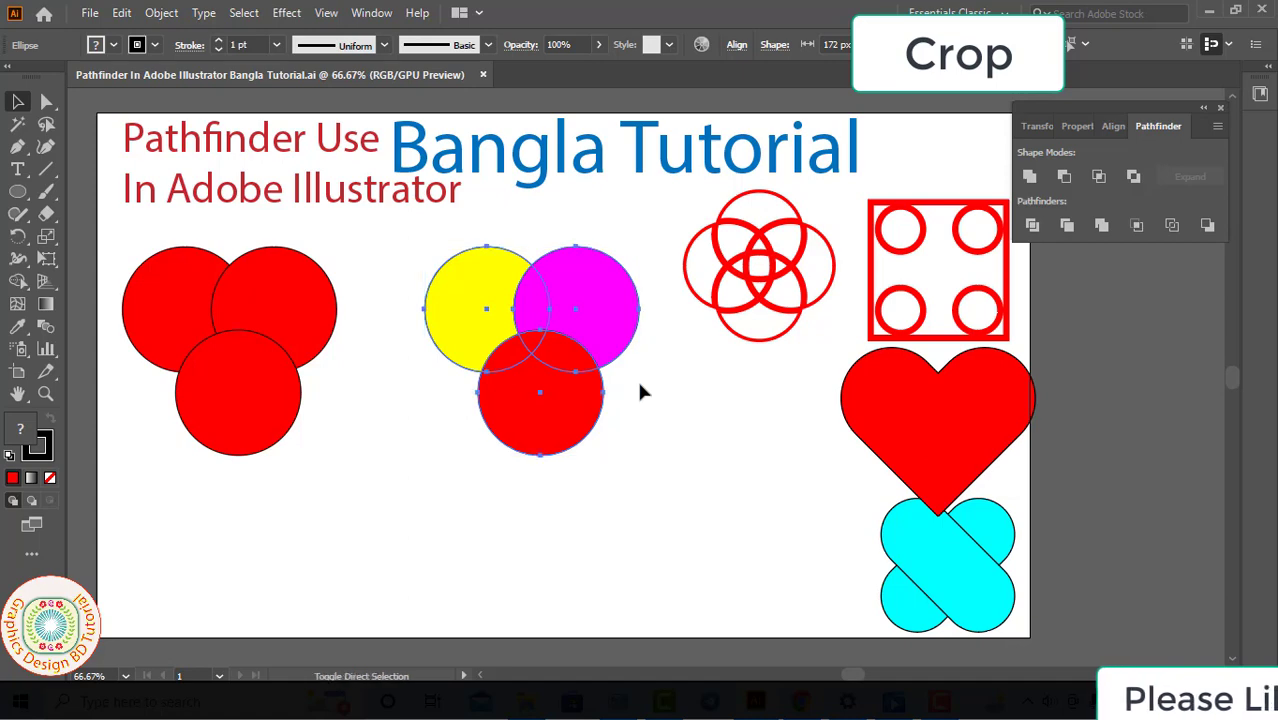
pyautogui.hotkey('ctrl', 'shift', 'z')
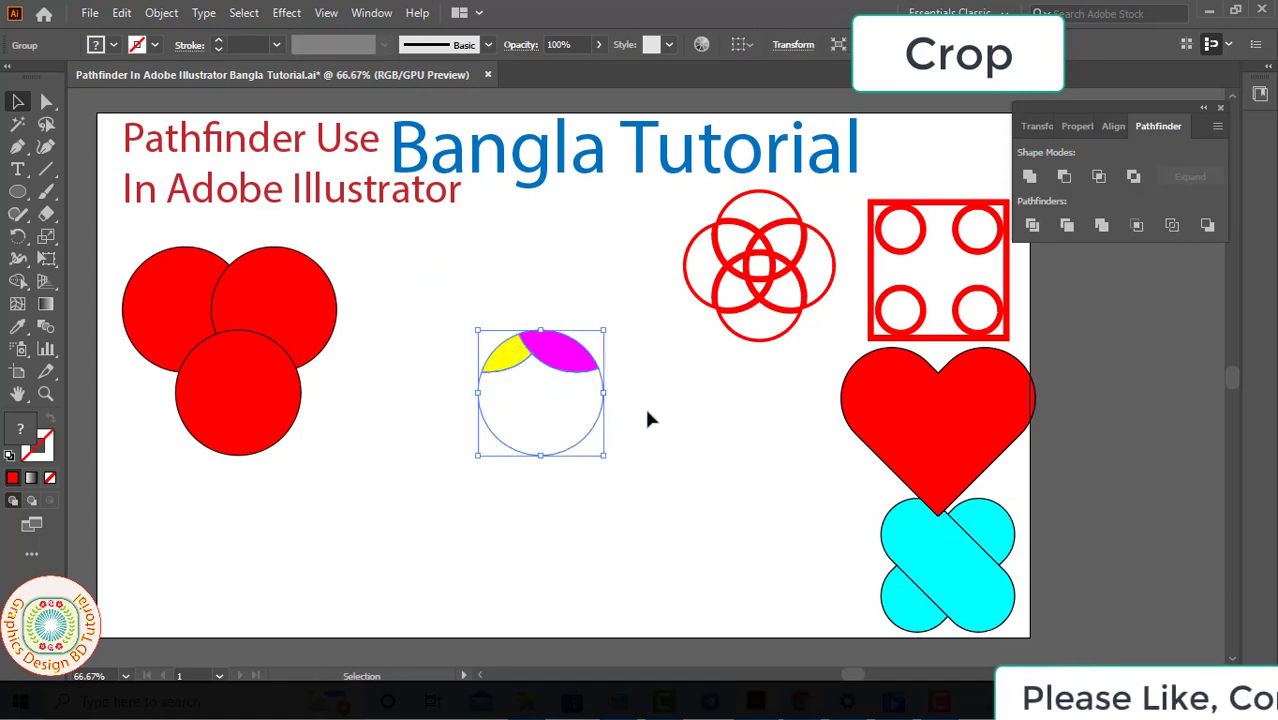
# Ungroup the cropped pieces, delete the white circle, pull the magenta sliver away, then undo
pyautogui.rightClick(565, 368)
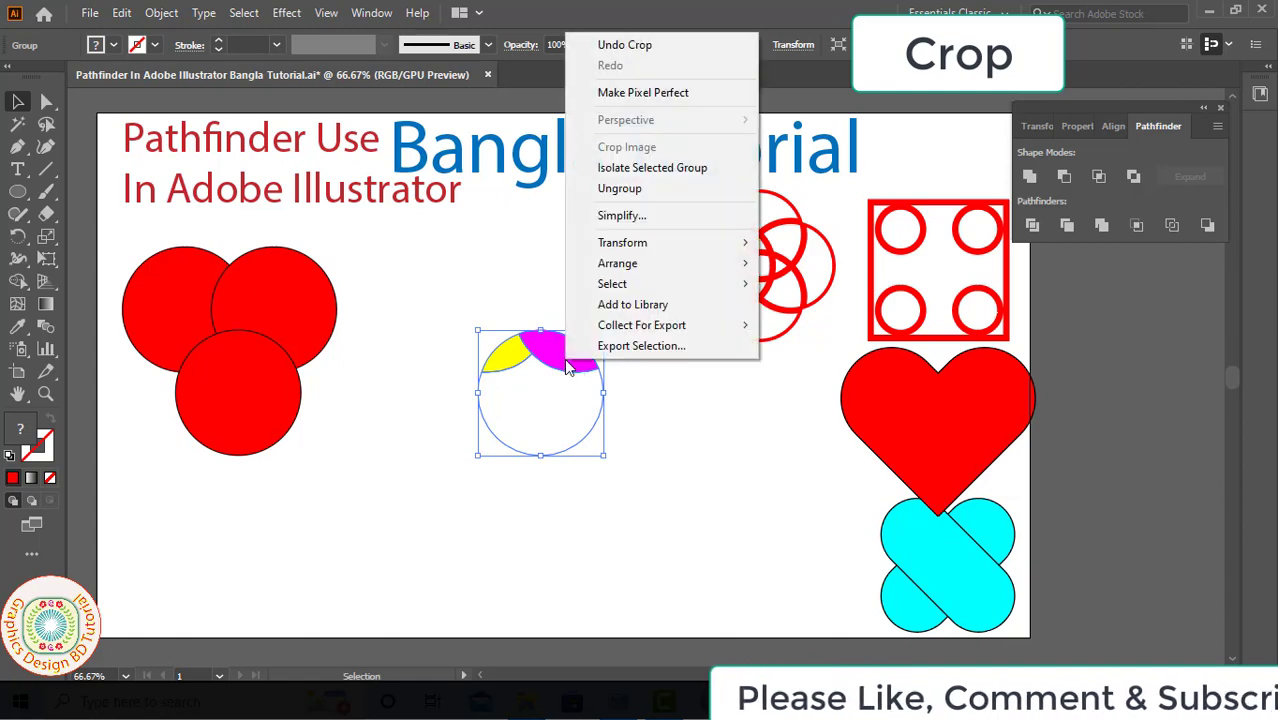
pyautogui.click(620, 189)
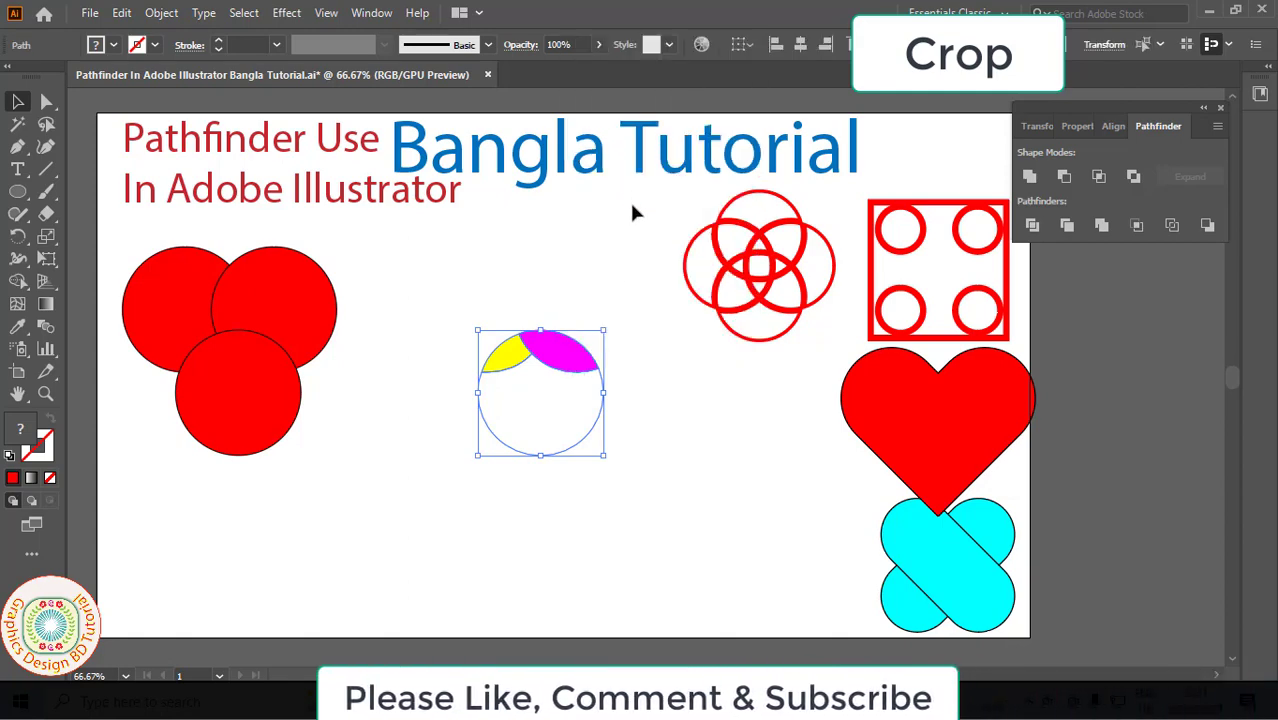
pyautogui.press('Delete')
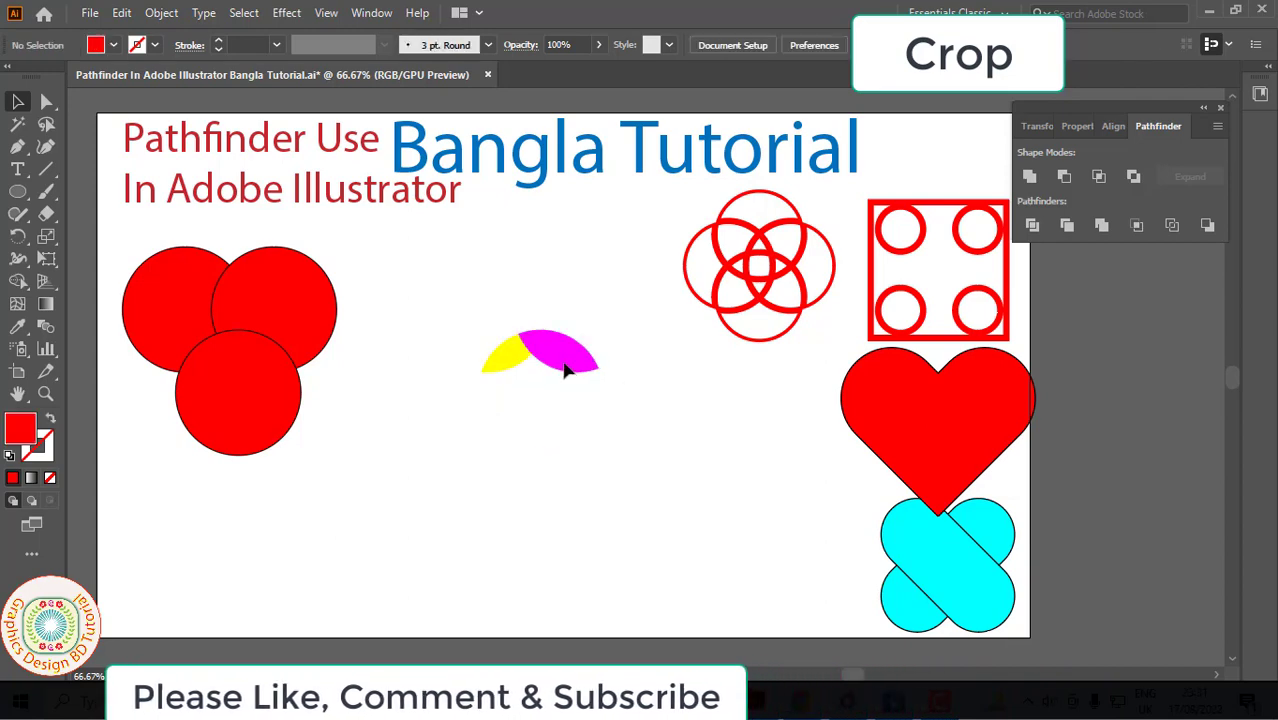
pyautogui.moveTo(565, 370)
pyautogui.mouseDown()
pyautogui.moveTo(631, 386)
pyautogui.moveTo(588, 366)
pyautogui.mouseUp()
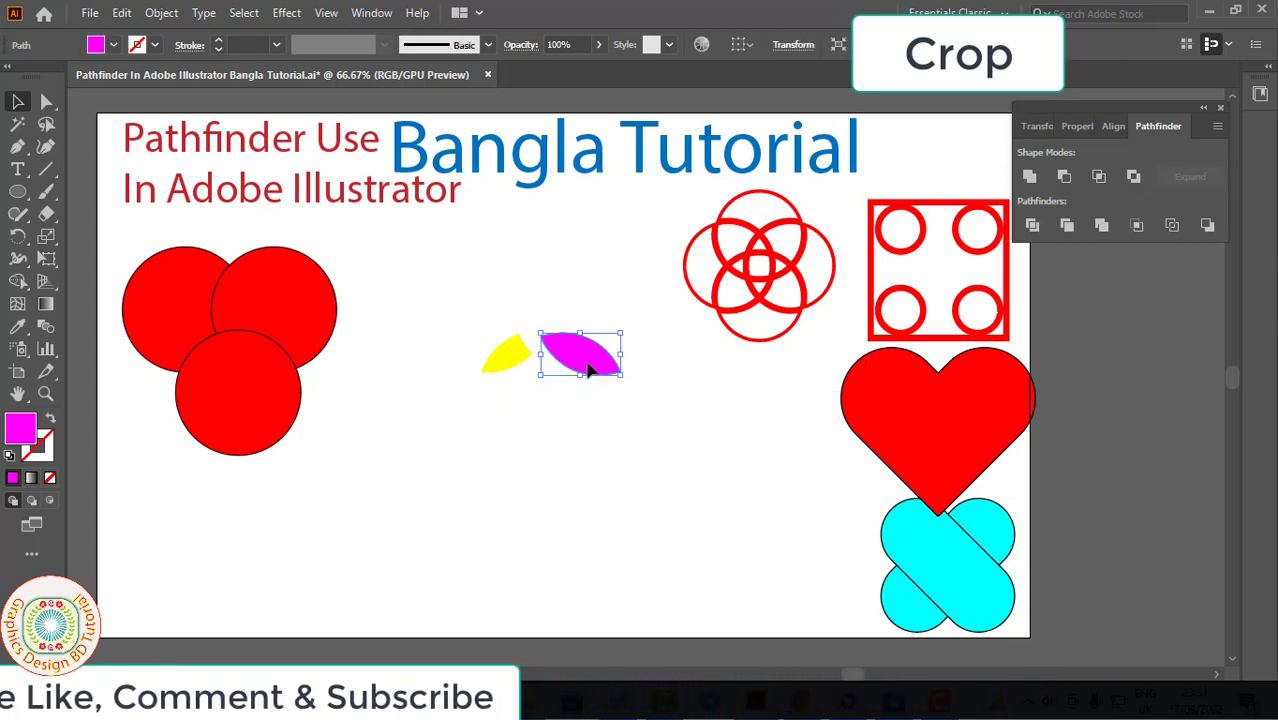
pyautogui.click(619, 420)
pyautogui.hotkey('ctrl', 'z')
pyautogui.hotkey('ctrl', 'z')
pyautogui.hotkey('ctrl', 'z')
pyautogui.hotkey('ctrl', 'z')
pyautogui.hotkey('ctrl', 'z')
pyautogui.hotkey('ctrl', 'z')
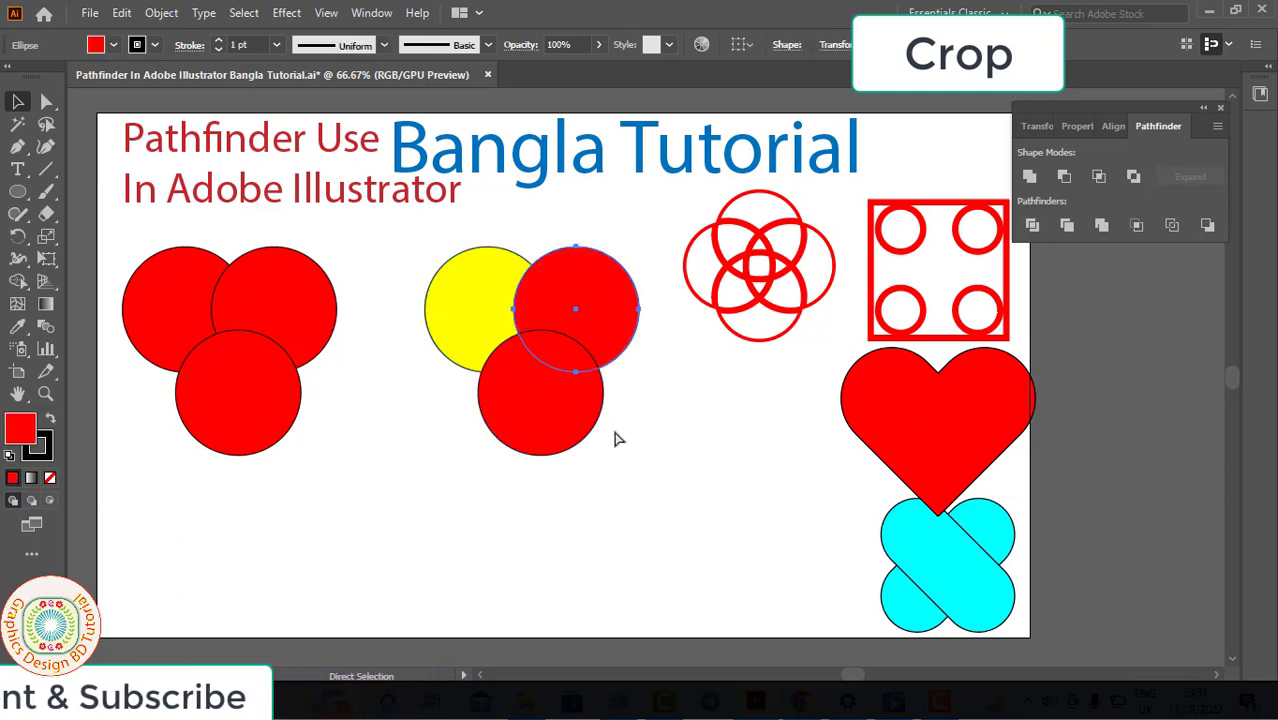
# Step back through undo history until the copy is yellow, magenta and red again, then deselect
pyautogui.hotkey('ctrl', 'z')
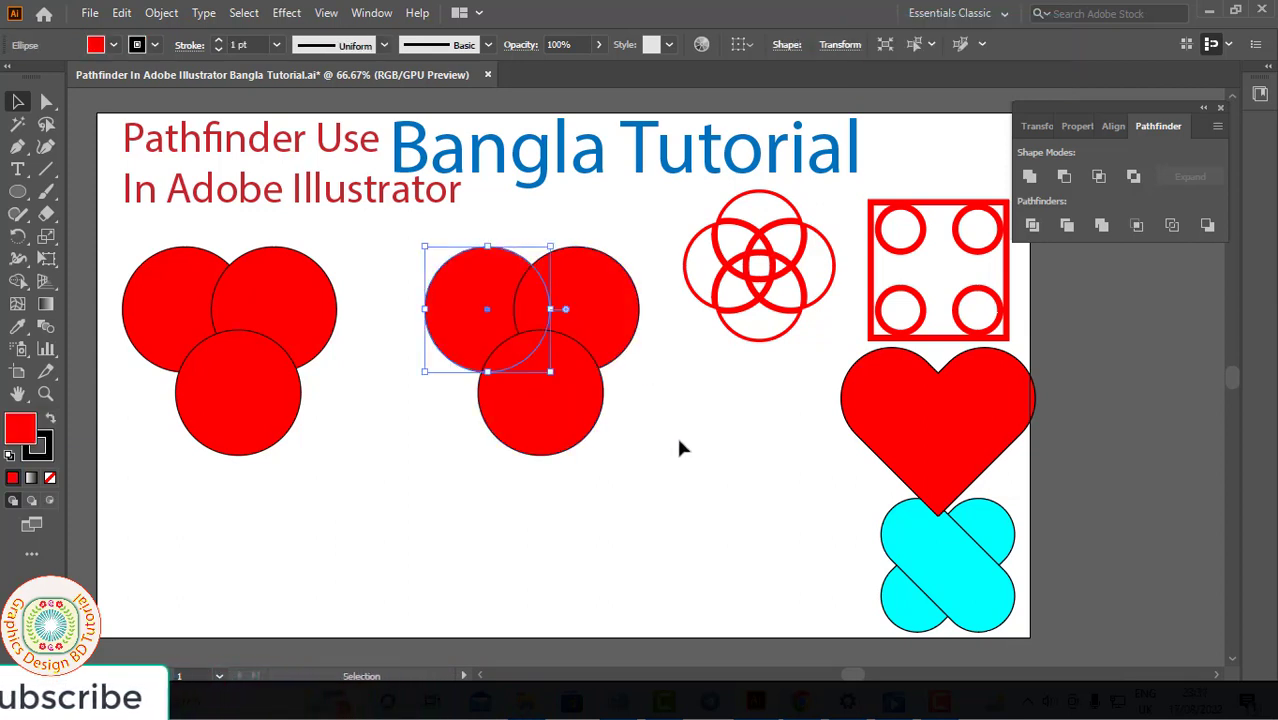
pyautogui.hotkey('ctrl', 'z')
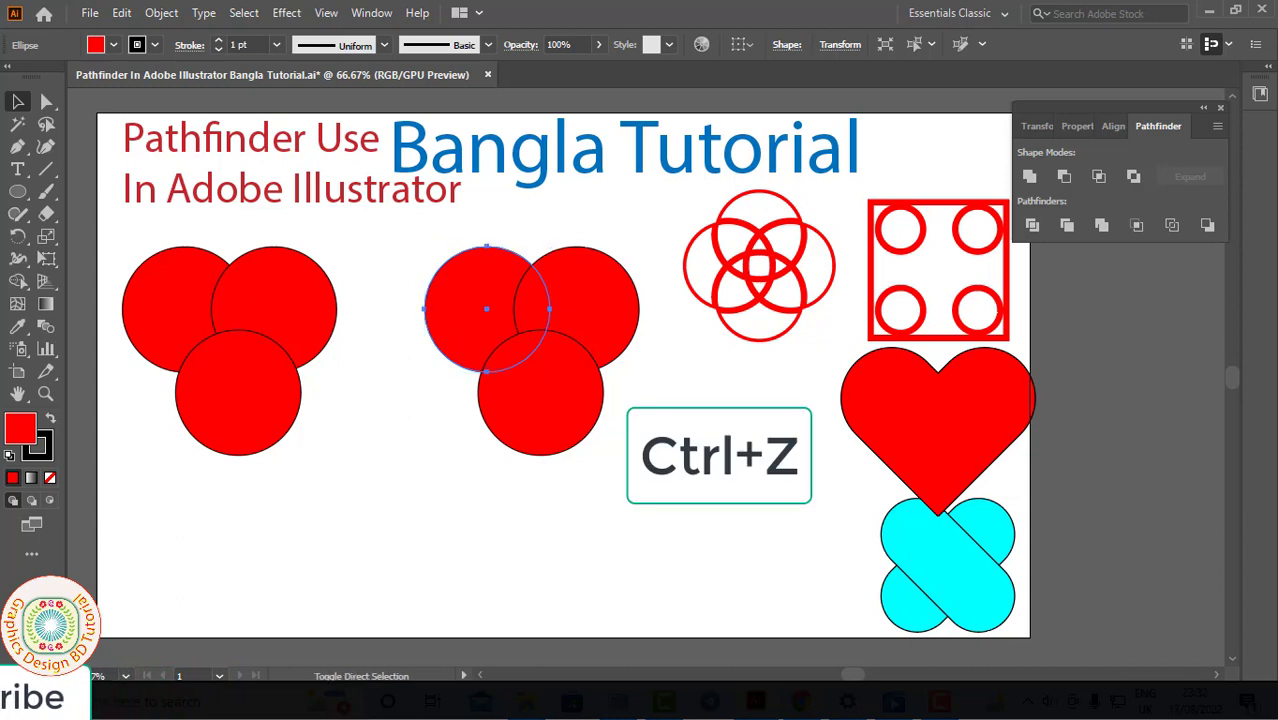
pyautogui.hotkey('ctrl', 'z')
pyautogui.hotkey('ctrl', 'z')
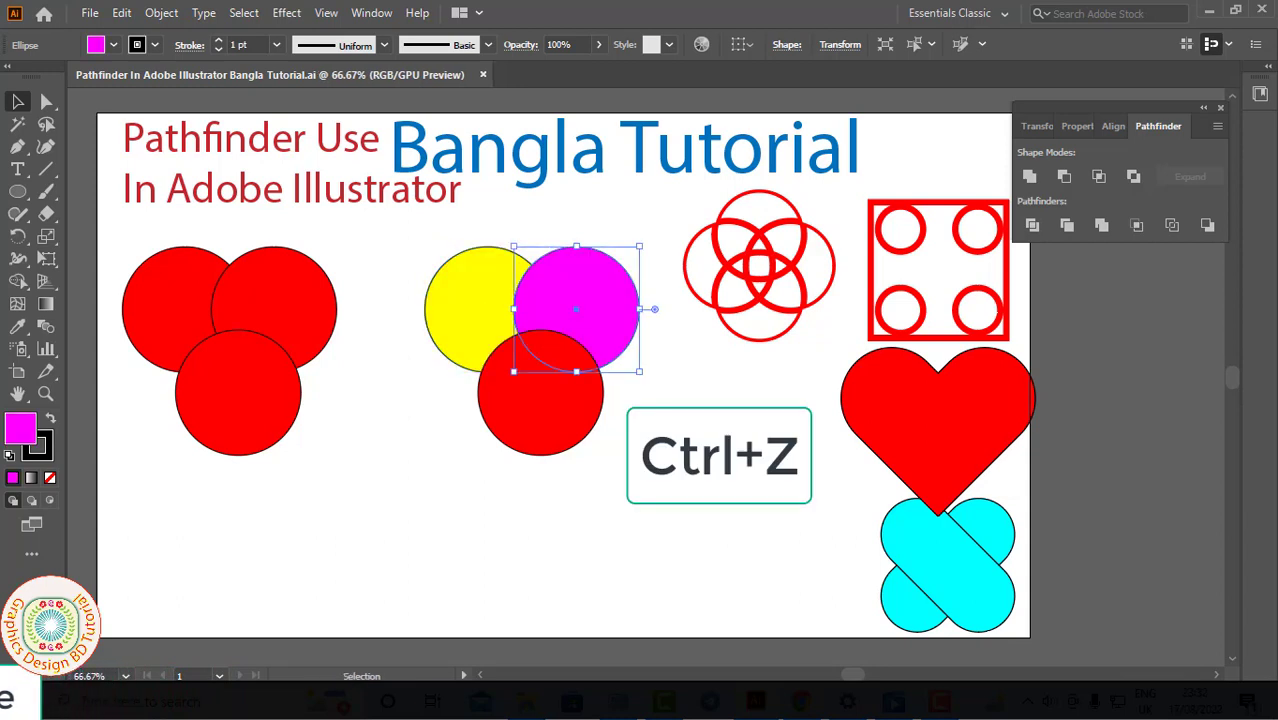
pyautogui.click(678, 459)
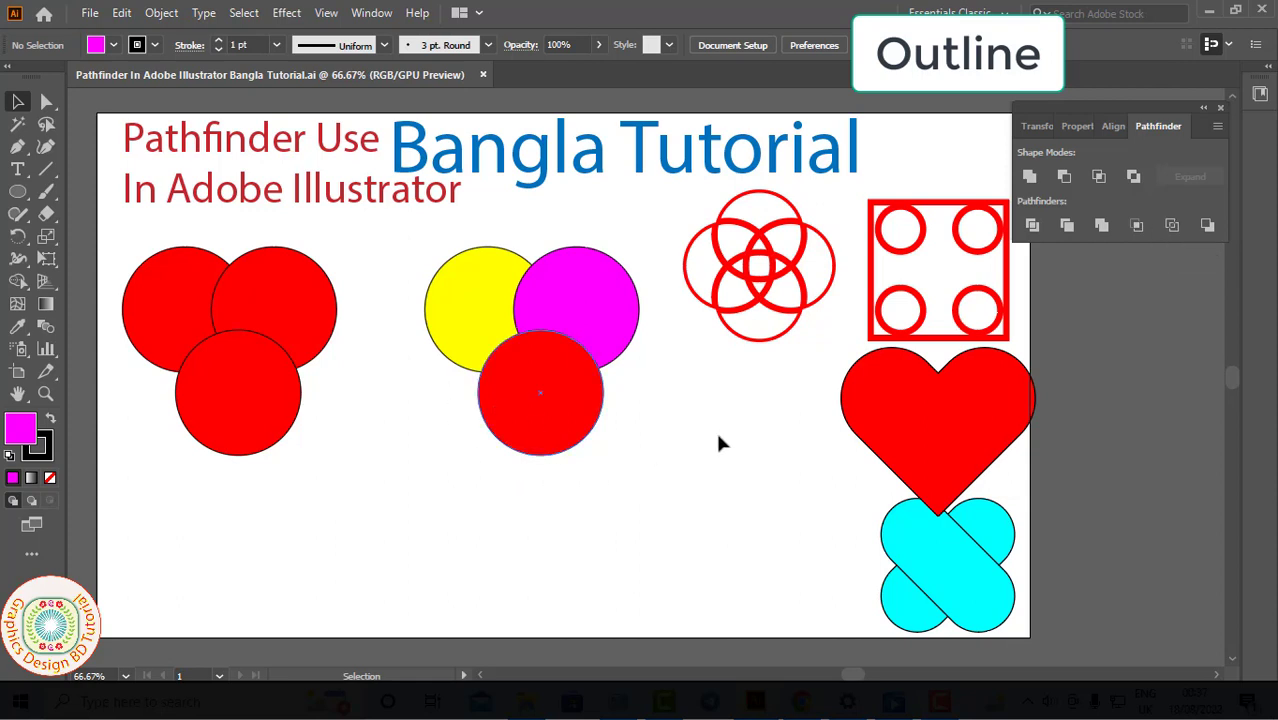
# Apply Pathfinder Outline to the three circles, give the paths a 2 pt stroke and ungroup them
pyautogui.moveTo(403, 258); pyautogui.dragTo(625, 455)
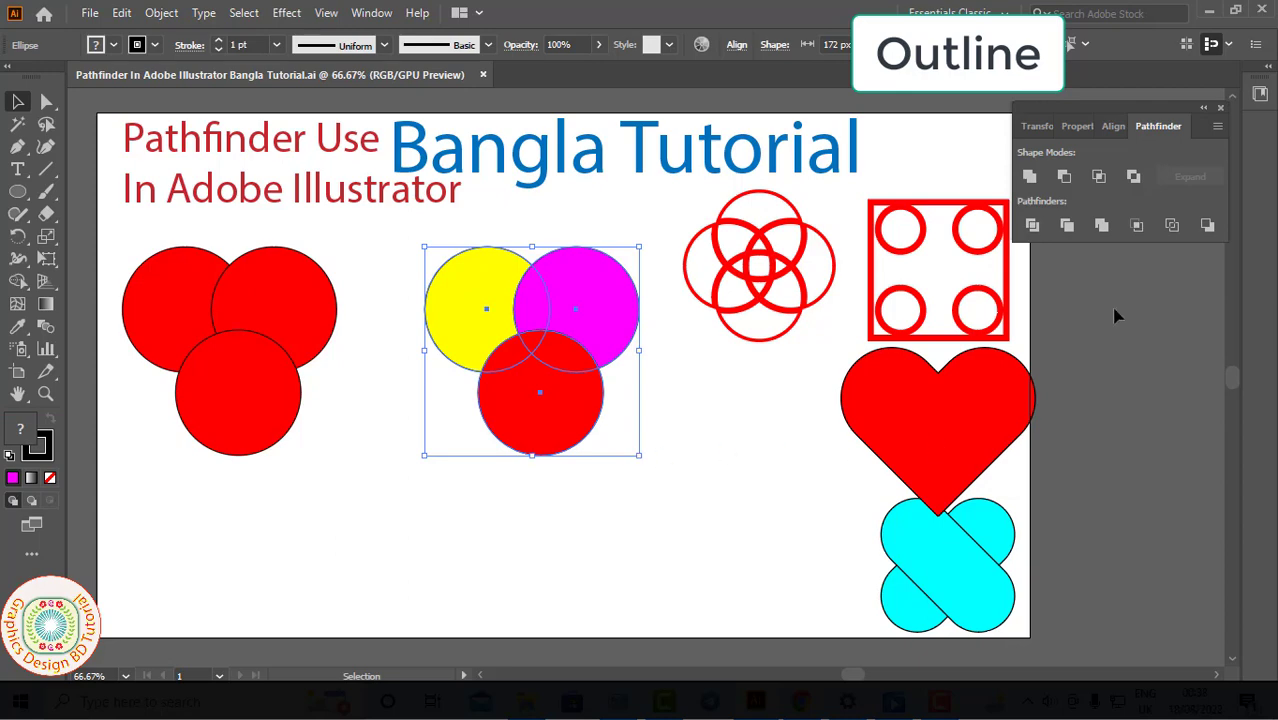
pyautogui.click(1172, 225)
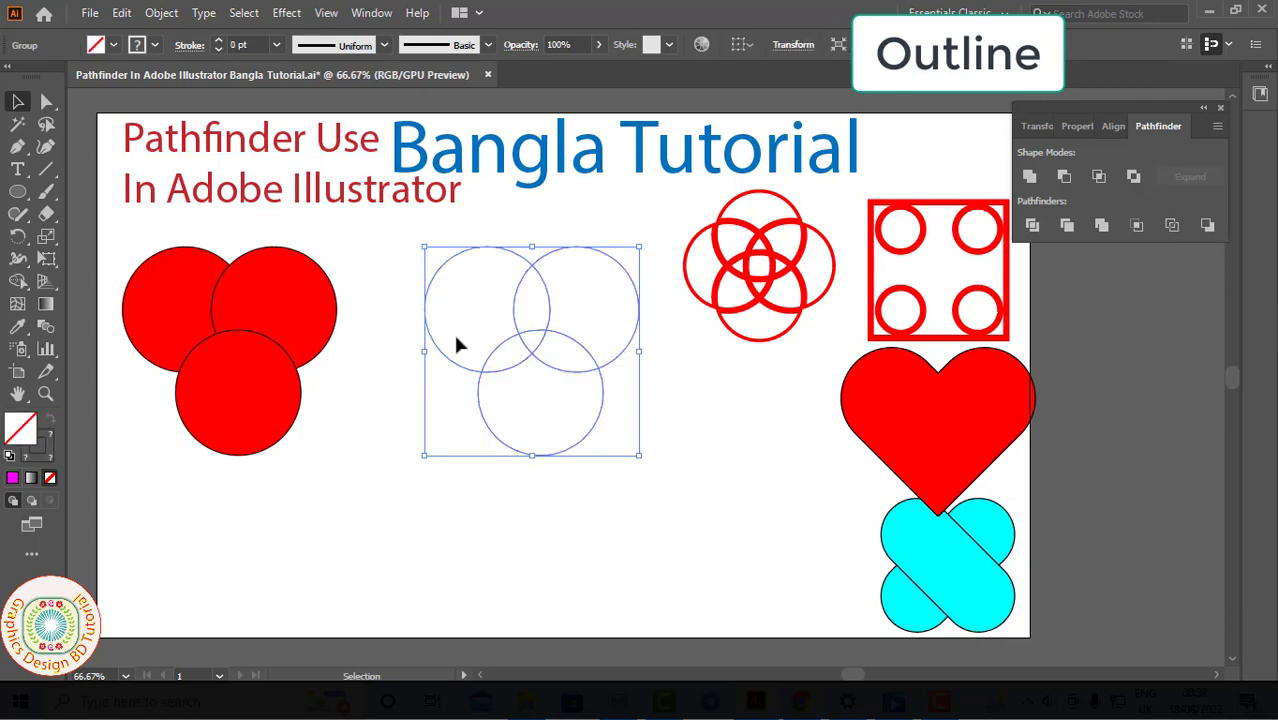
pyautogui.click(218, 40)
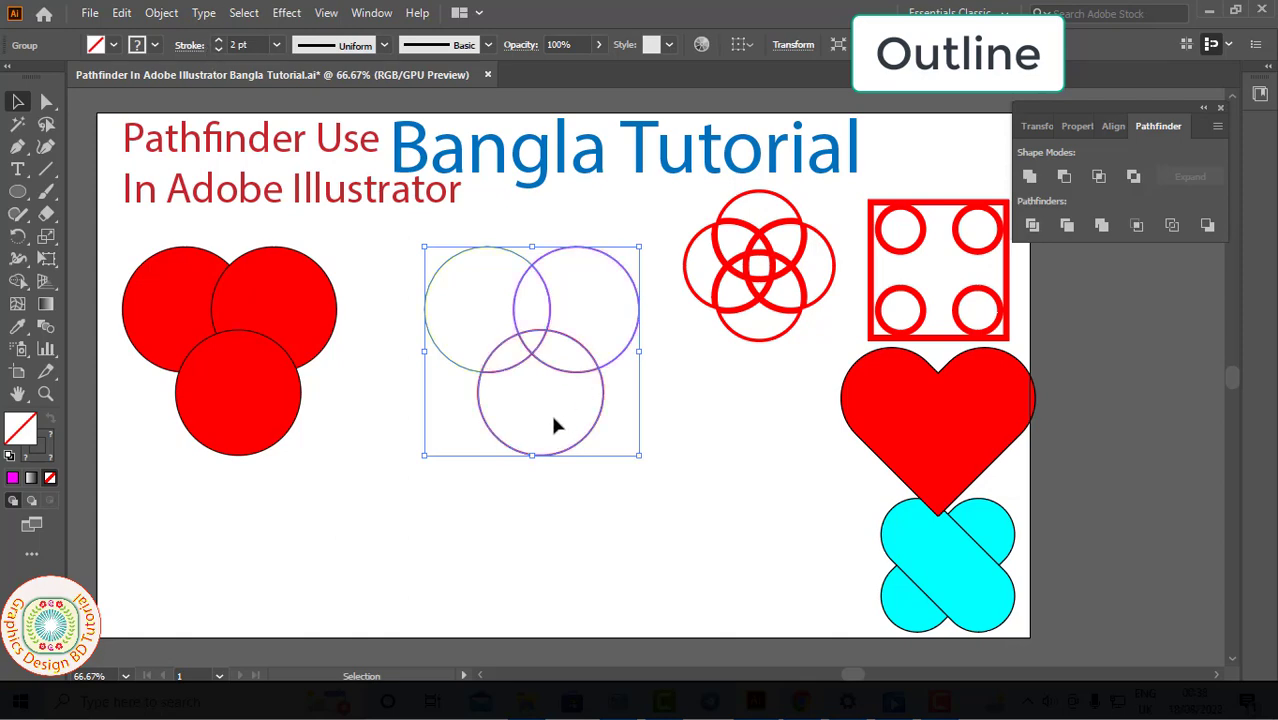
pyautogui.rightClick(545, 341)
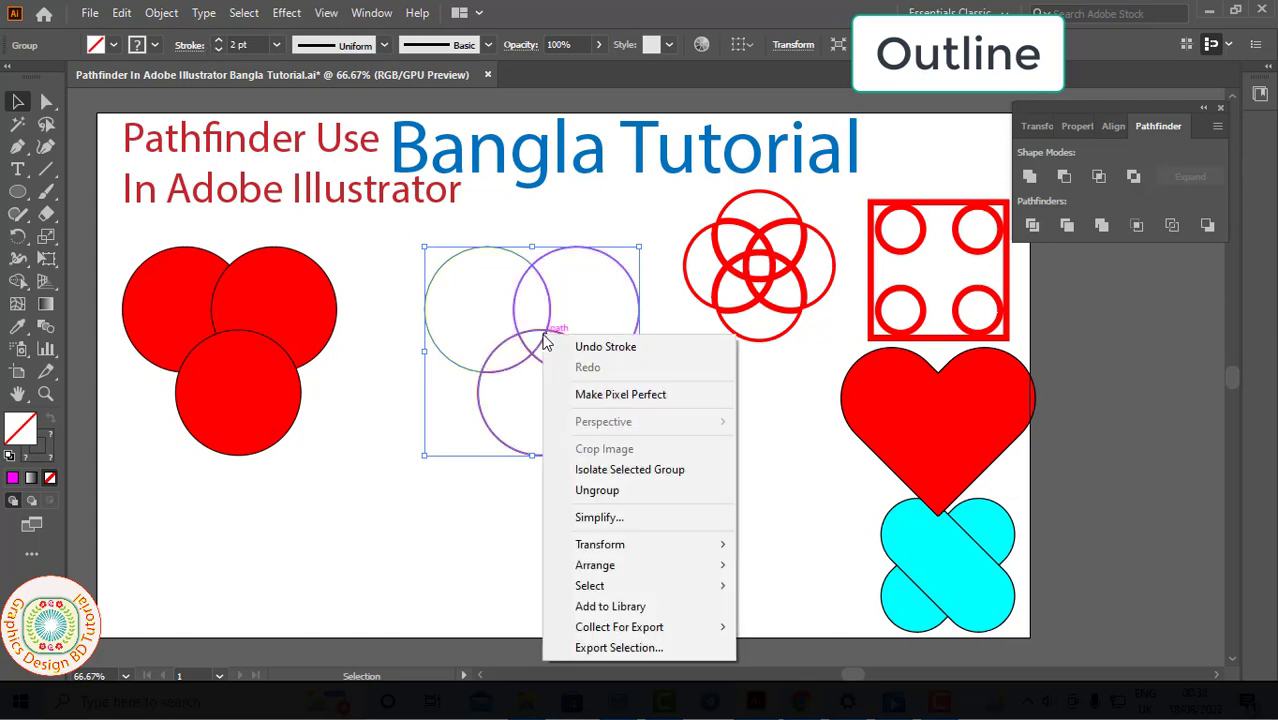
pyautogui.click(612, 493)
pyautogui.click(584, 492)
# Spread the outline pieces apart: lower arc down, magenta piece right, left piece left
pyautogui.moveTo(580, 440); pyautogui.dragTo(585, 504)
pyautogui.click(660, 428)
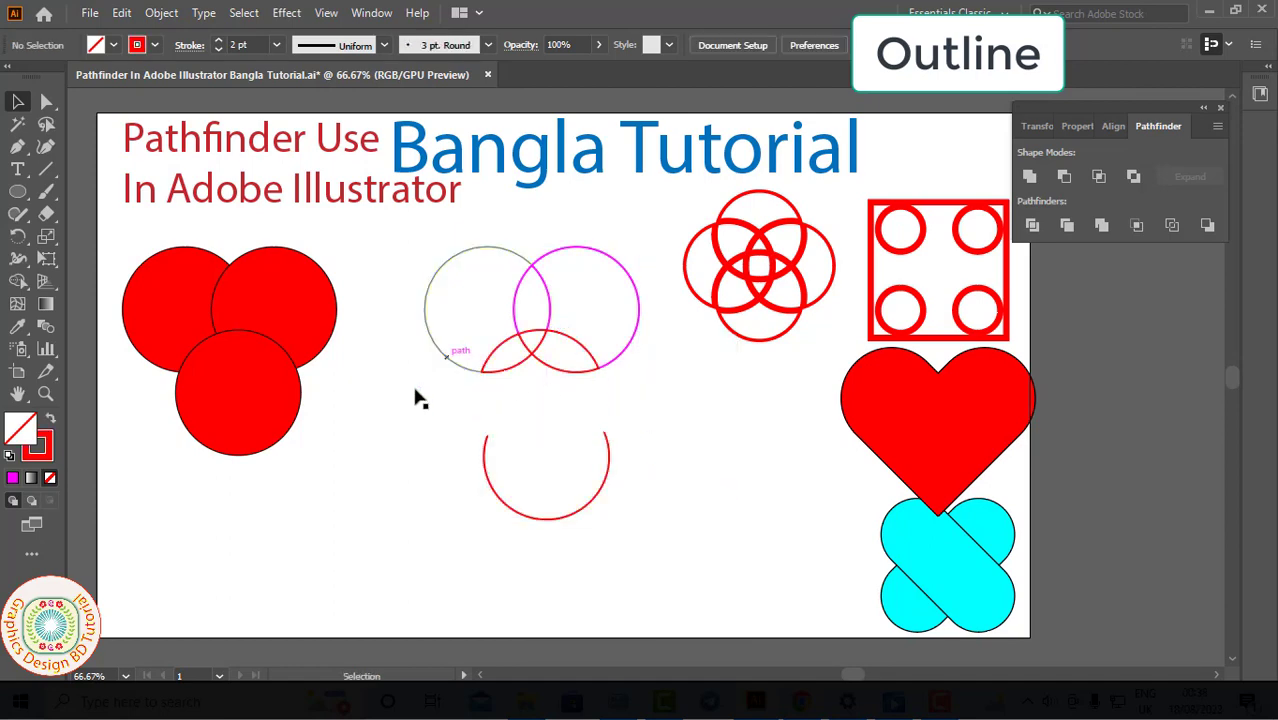
pyautogui.moveTo(622, 360); pyautogui.dragTo(672, 383)
pyautogui.moveTo(440, 350); pyautogui.dragTo(413, 372)
pyautogui.click(419, 451)
# Fill the left piece red and the lower half-circle green then magenta, then undo
pyautogui.click(428, 378)
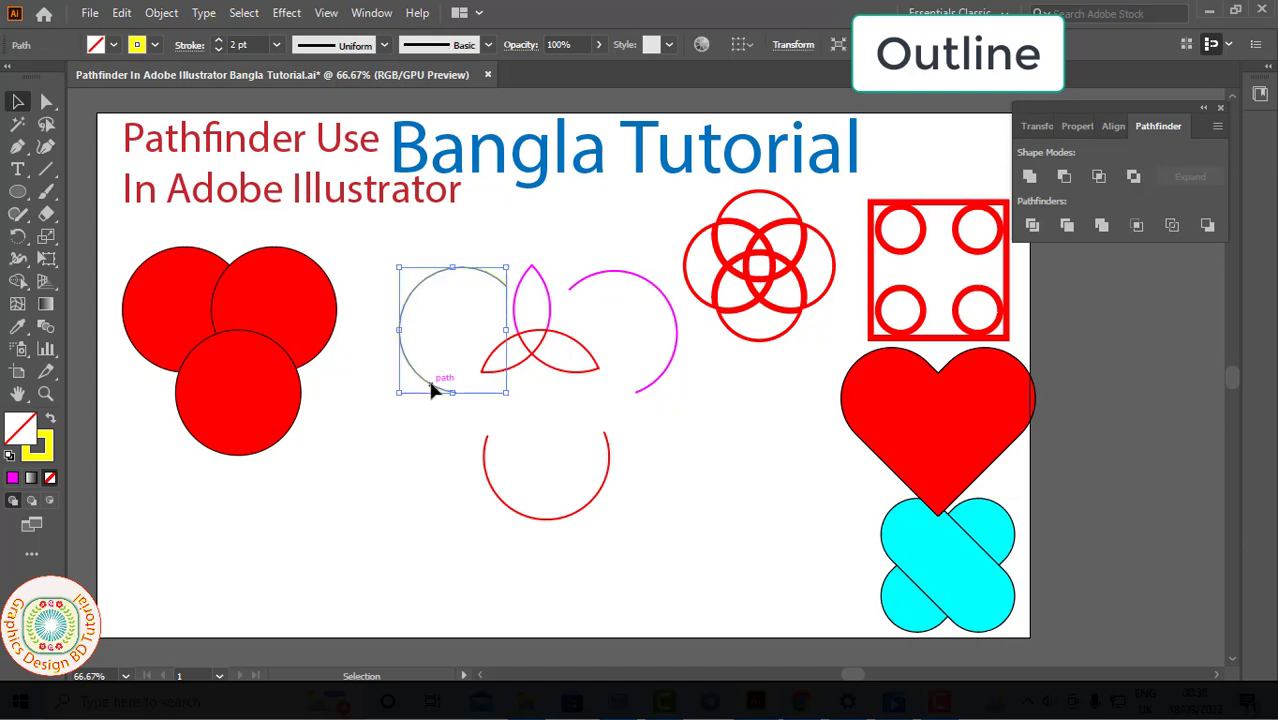
pyautogui.click(113, 44)
pyautogui.click(62, 76)
pyautogui.click(486, 462)
pyautogui.click(111, 46)
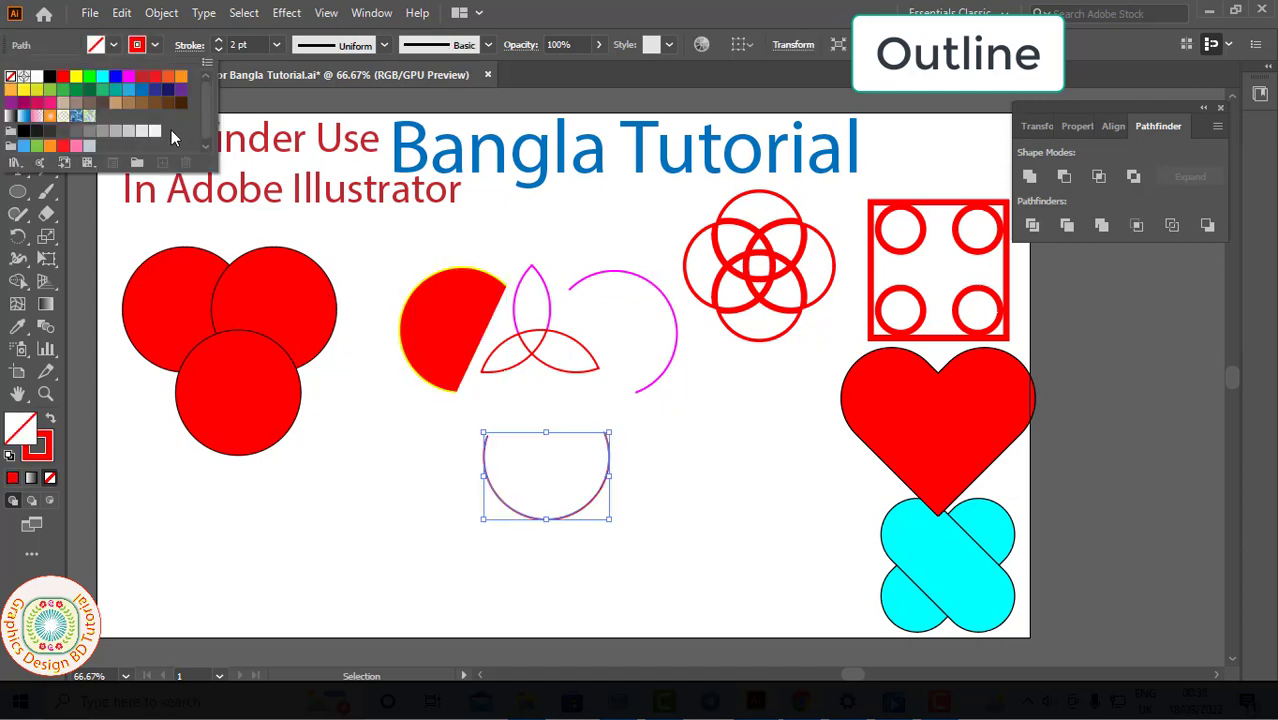
pyautogui.click(89, 78)
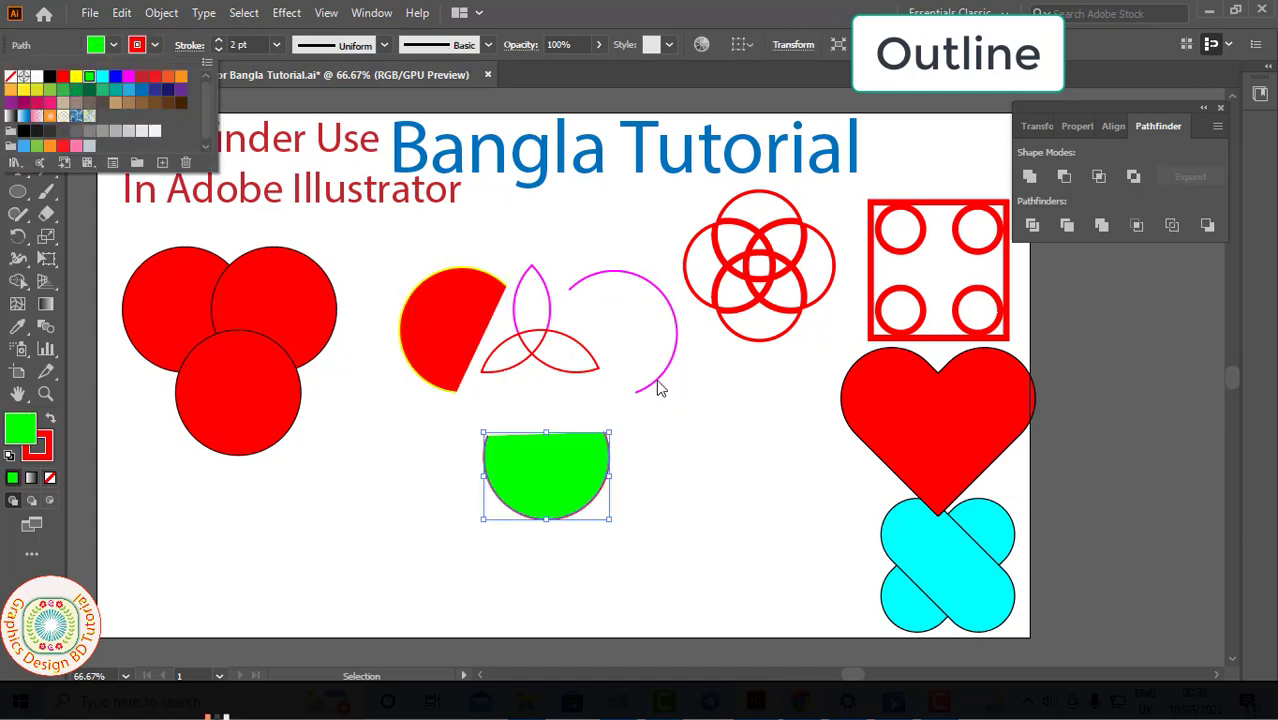
pyautogui.click(658, 387)
pyautogui.click(113, 44)
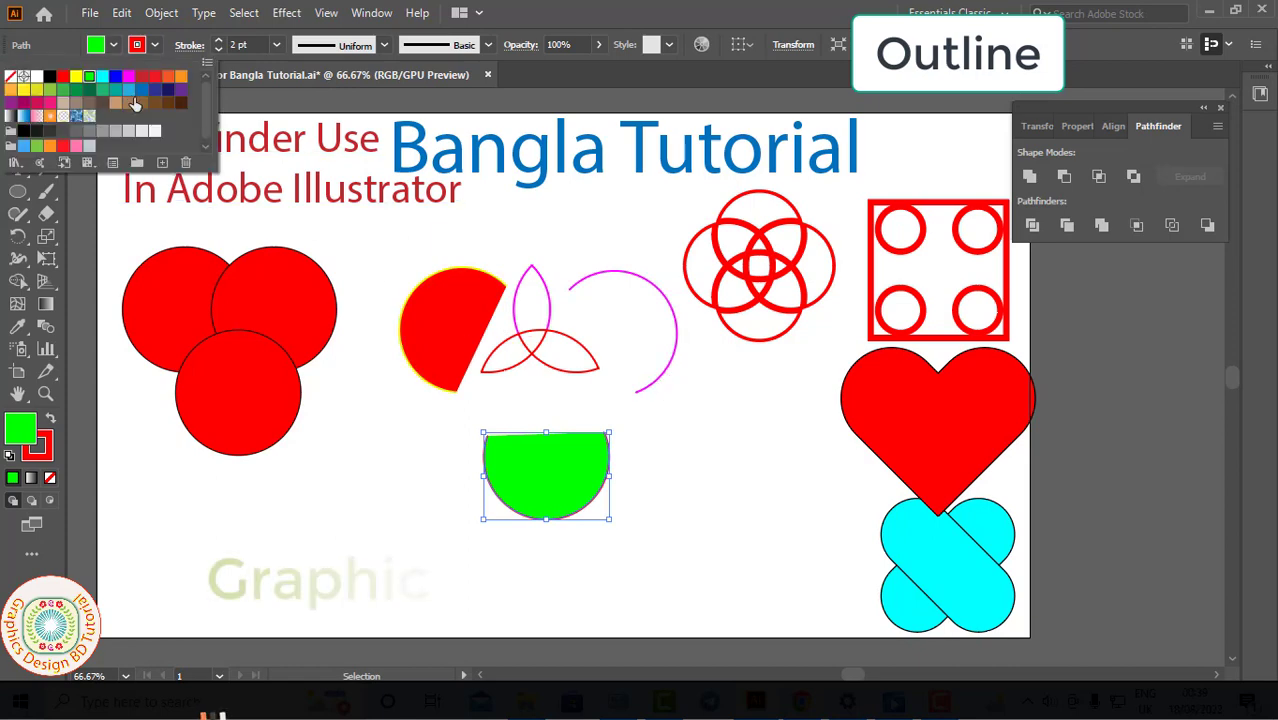
pyautogui.click(128, 76)
pyautogui.click(673, 457)
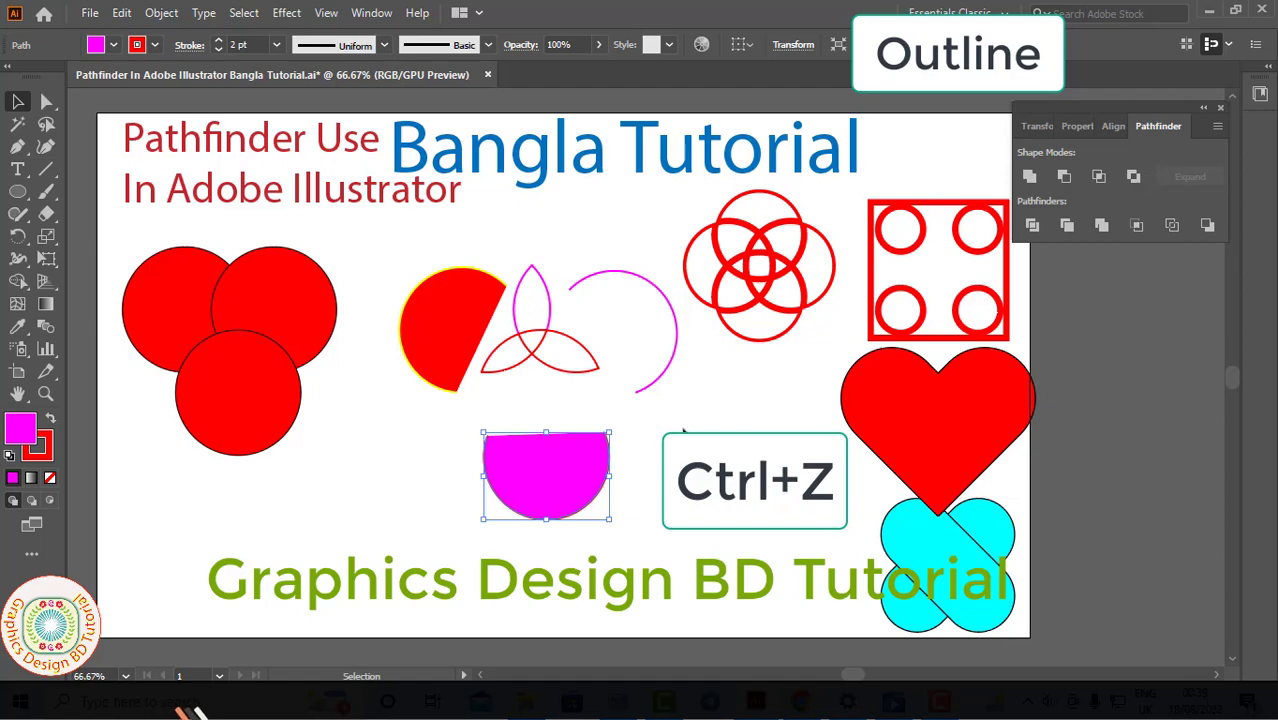
pyautogui.hotkey('ctrl', 'z')
pyautogui.hotkey('ctrl', 'z')
pyautogui.hotkey('ctrl', 'z')
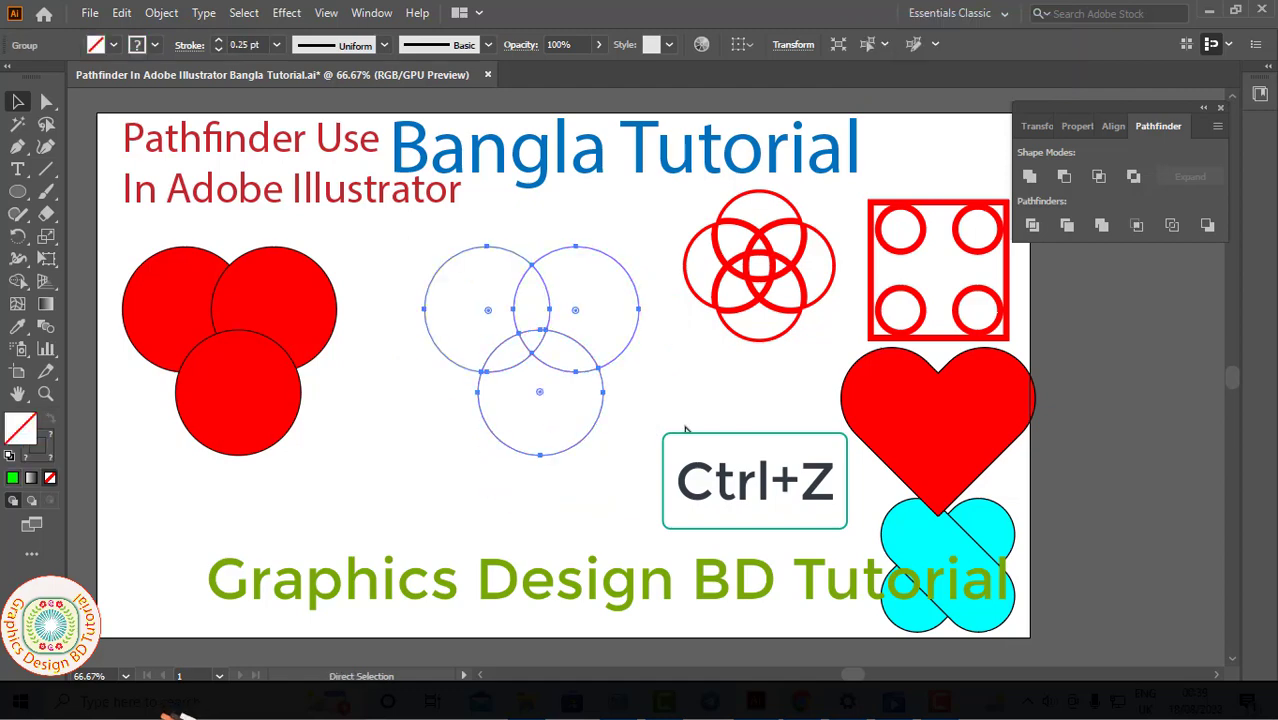
# Try Minus Back on the yellow, magenta and red circles, undo it, then delete all three
pyautogui.hotkey('ctrl', 'z')
pyautogui.click(686, 430)
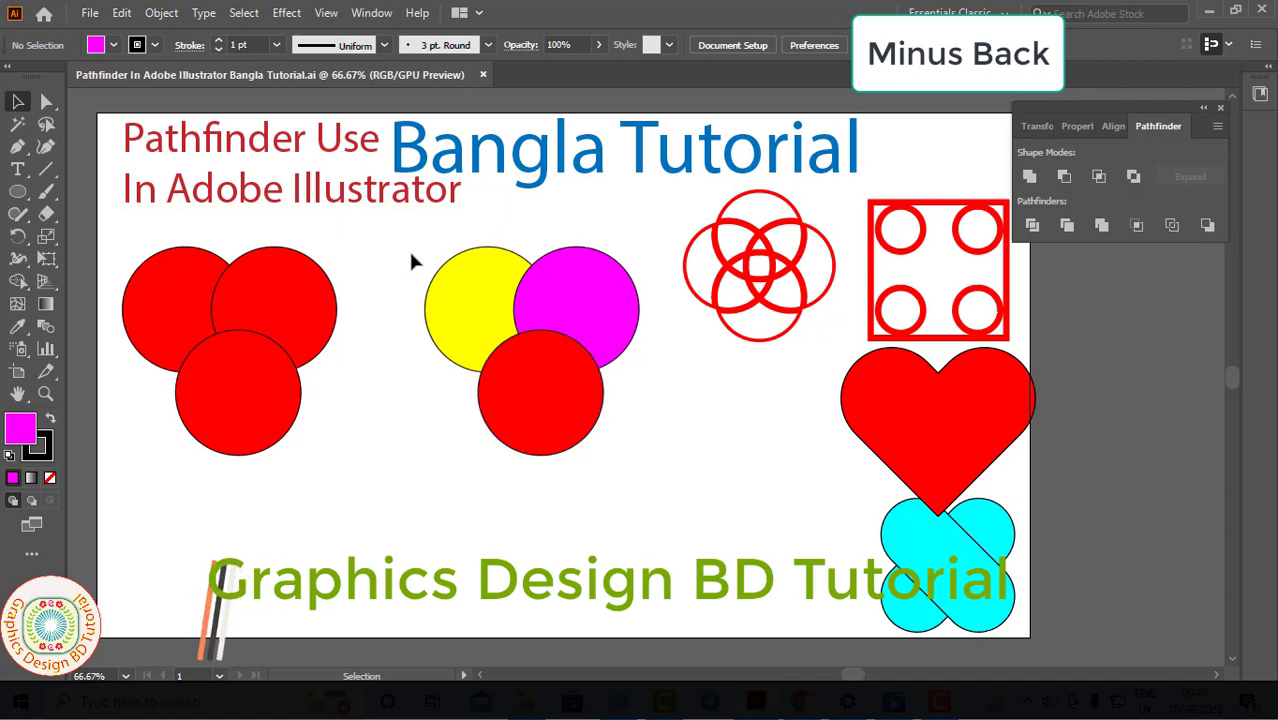
pyautogui.moveTo(410, 258); pyautogui.dragTo(625, 448)
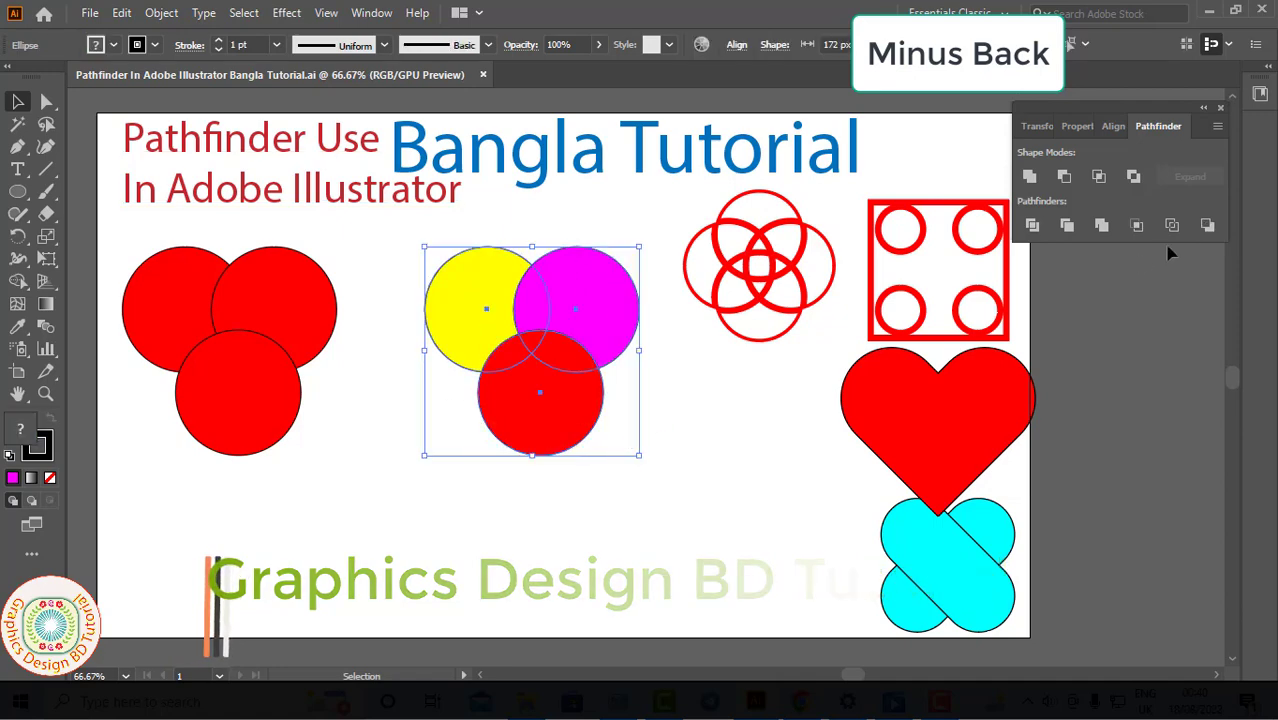
pyautogui.click(1207, 226)
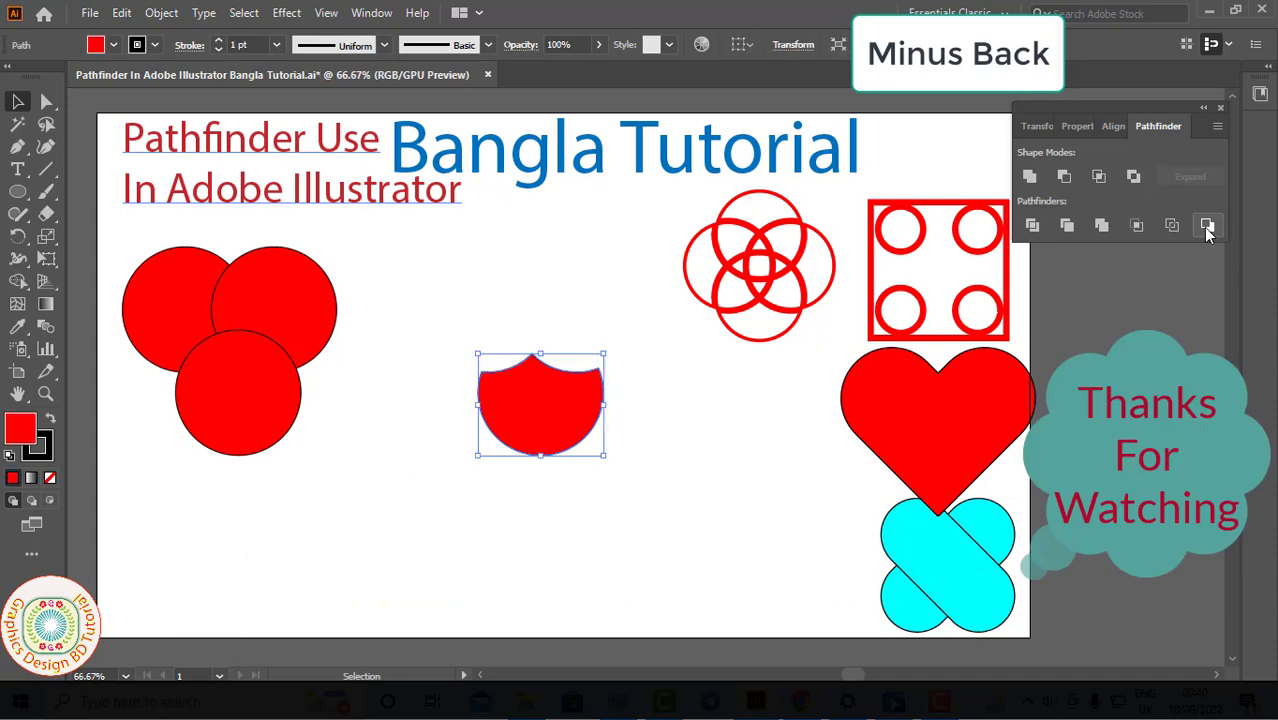
pyautogui.hotkey('ctrl', 'z')
pyautogui.hotkey('ctrl', 'z')
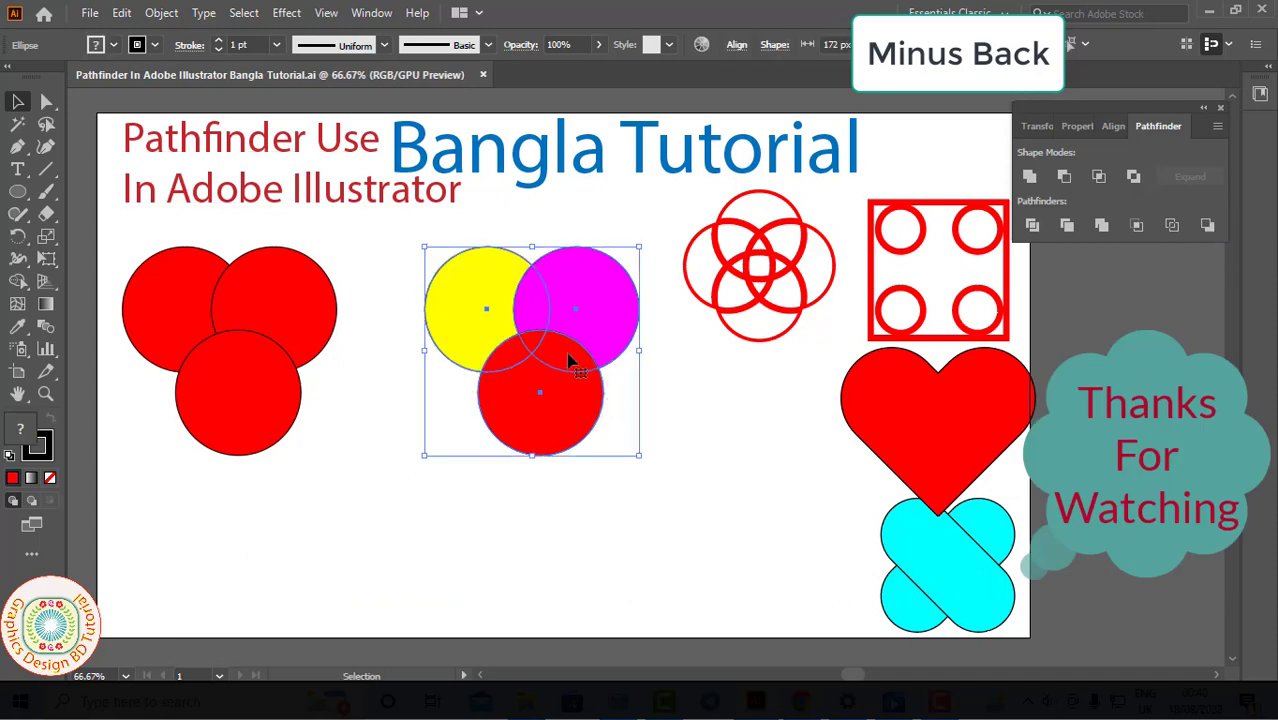
pyautogui.hotkey('ctrl', 'shift', 'z')
pyautogui.hotkey('ctrl', 'shift', 'z')
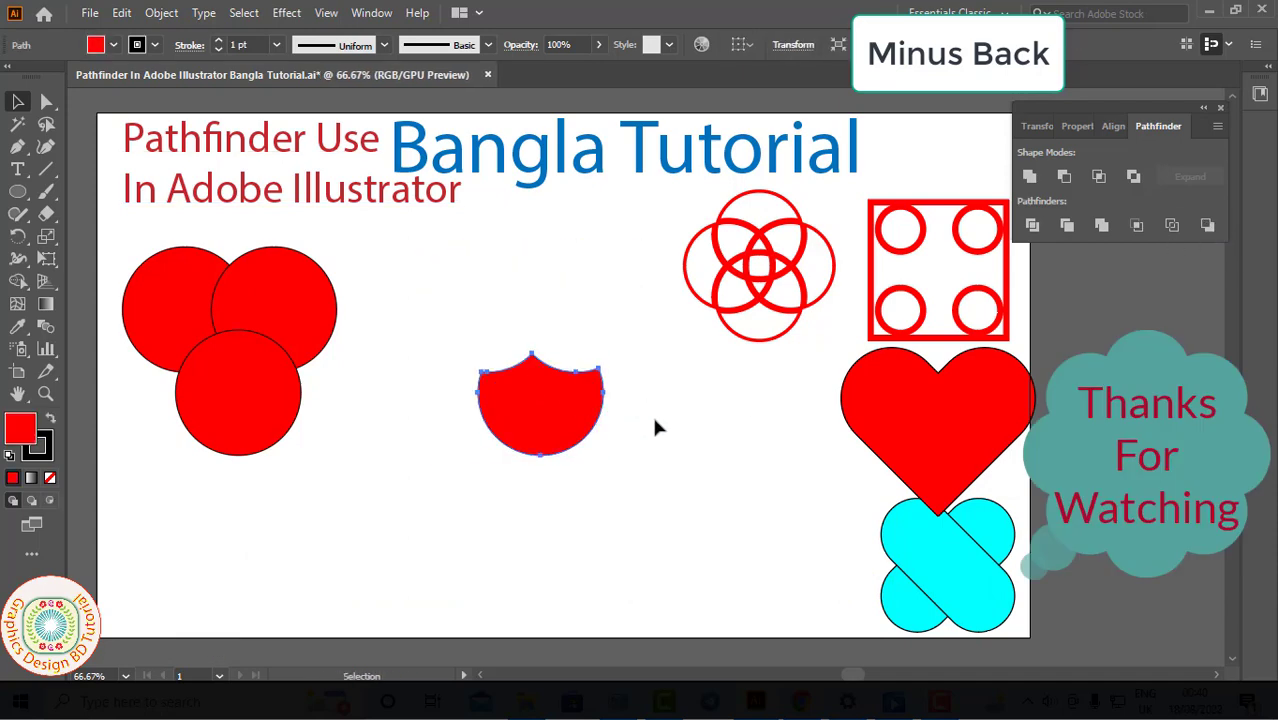
pyautogui.hotkey('ctrl', 'z')
pyautogui.hotkey('ctrl', 'z')
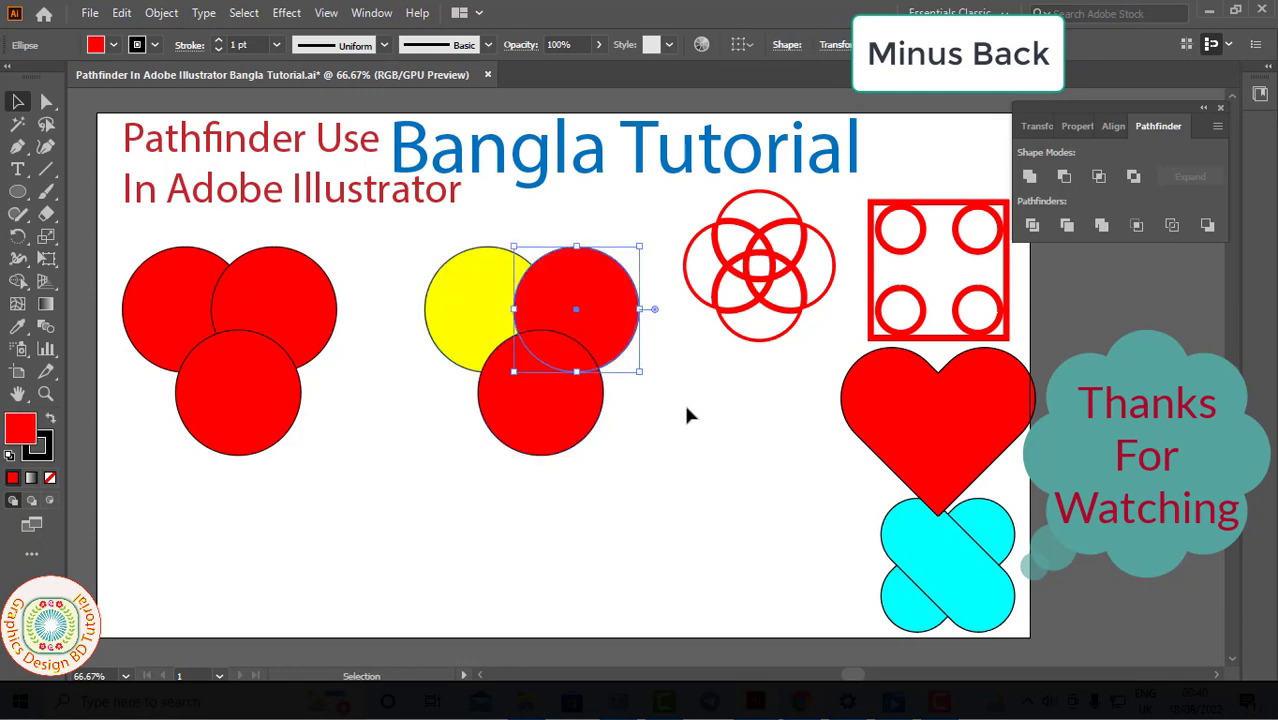
pyautogui.moveTo(410, 255); pyautogui.dragTo(632, 438)
pyautogui.press('Delete')
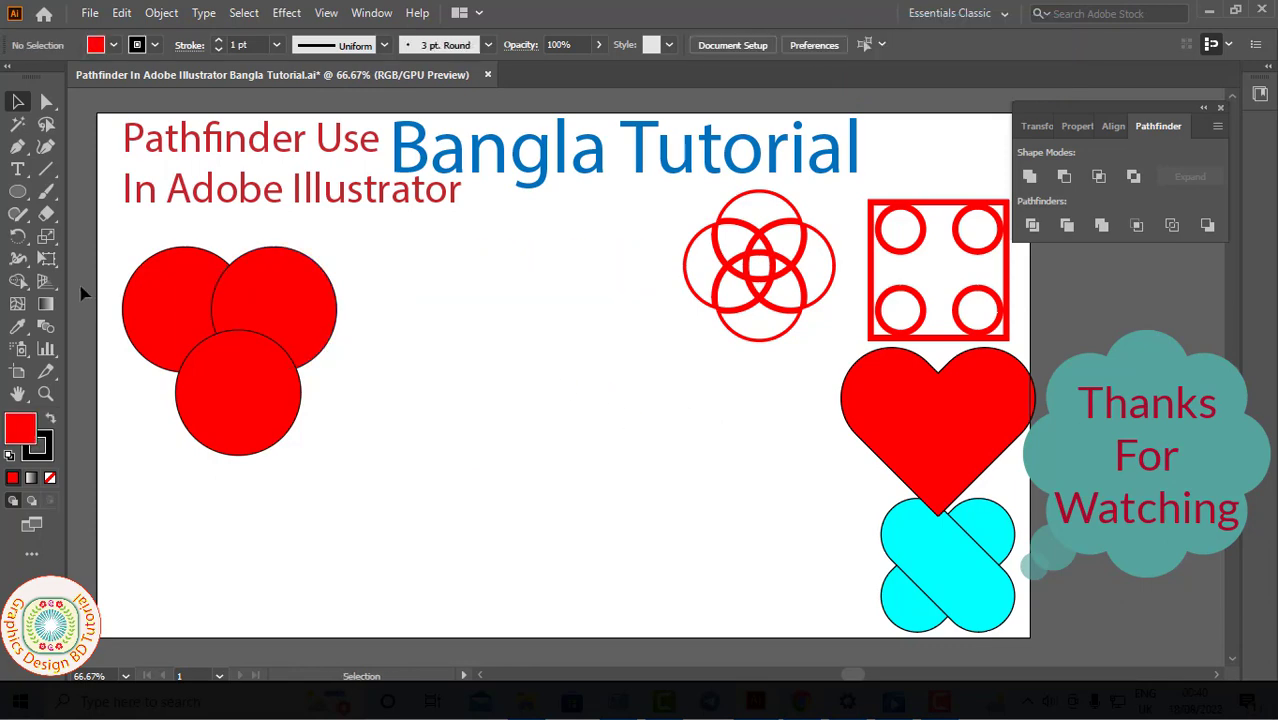
# Draw a red square in the middle of the artboard with the Rectangle tool
pyautogui.click(19, 193)
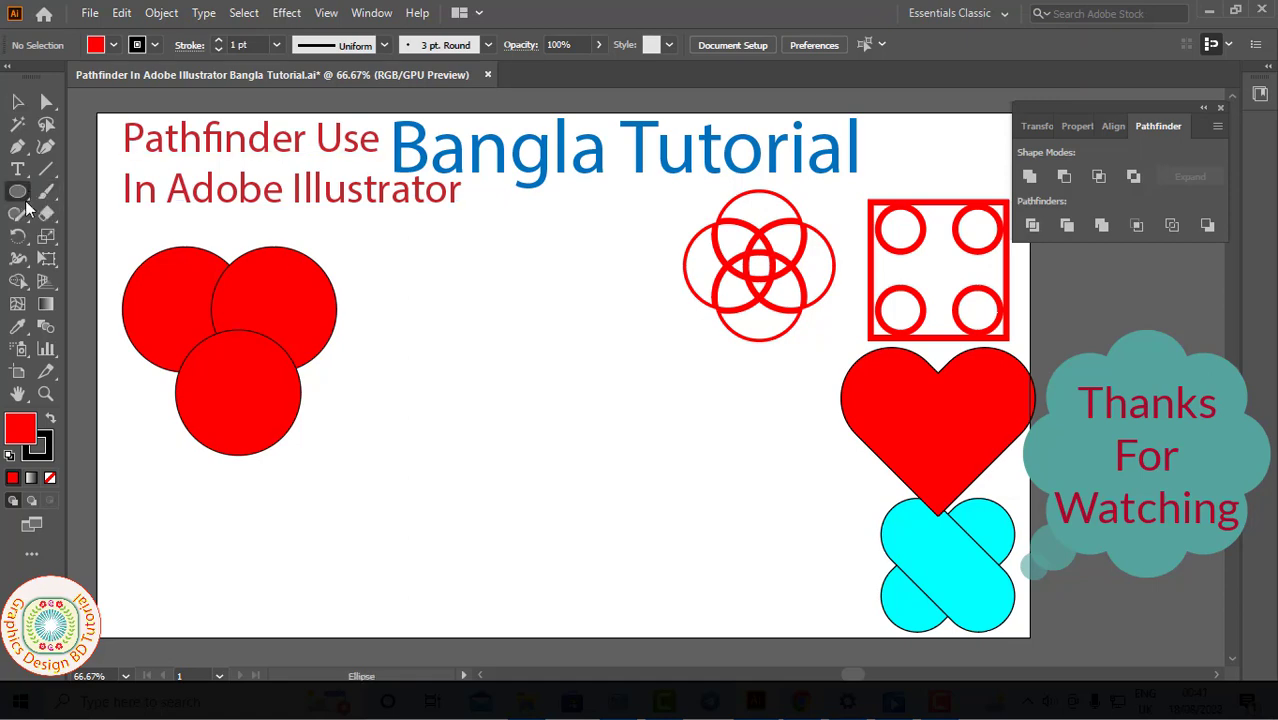
pyautogui.moveTo(19, 193); pyautogui.dragTo(86, 189)
pyautogui.moveTo(428, 298); pyautogui.dragTo(634, 504)
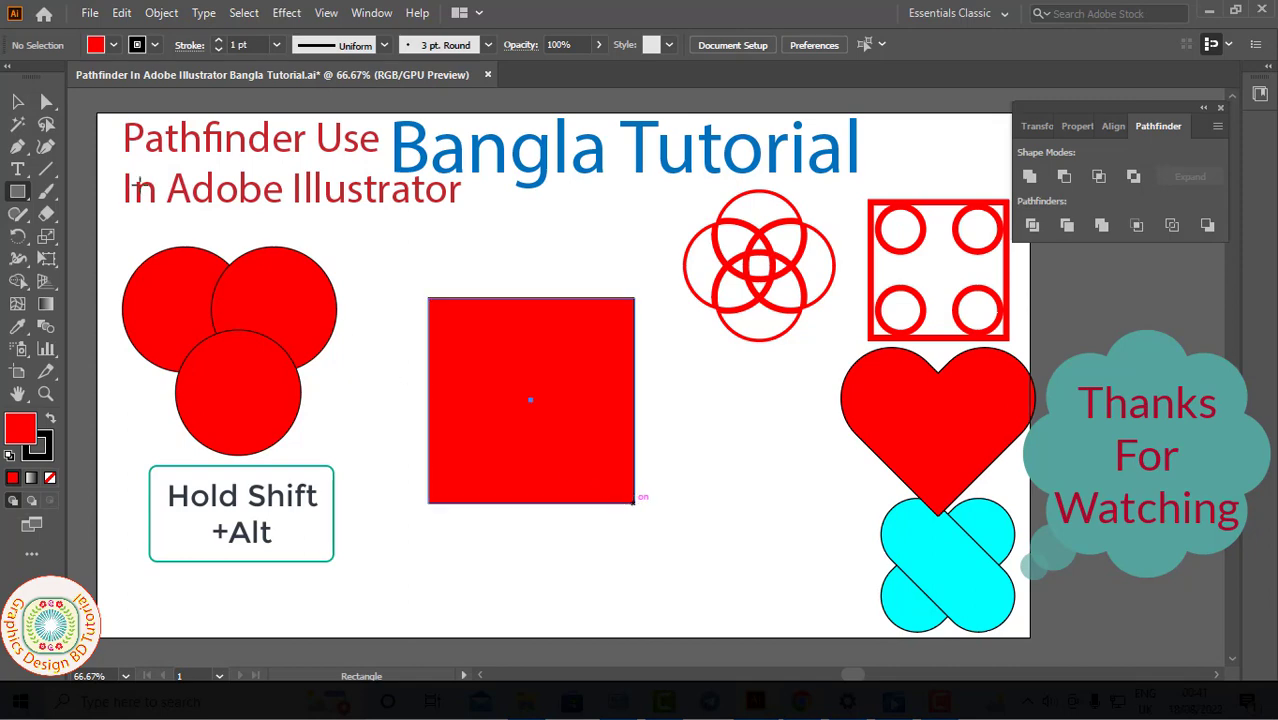
pyautogui.keyDown('ctrl'); pyautogui.click(420, 262); pyautogui.keyUp('ctrl')
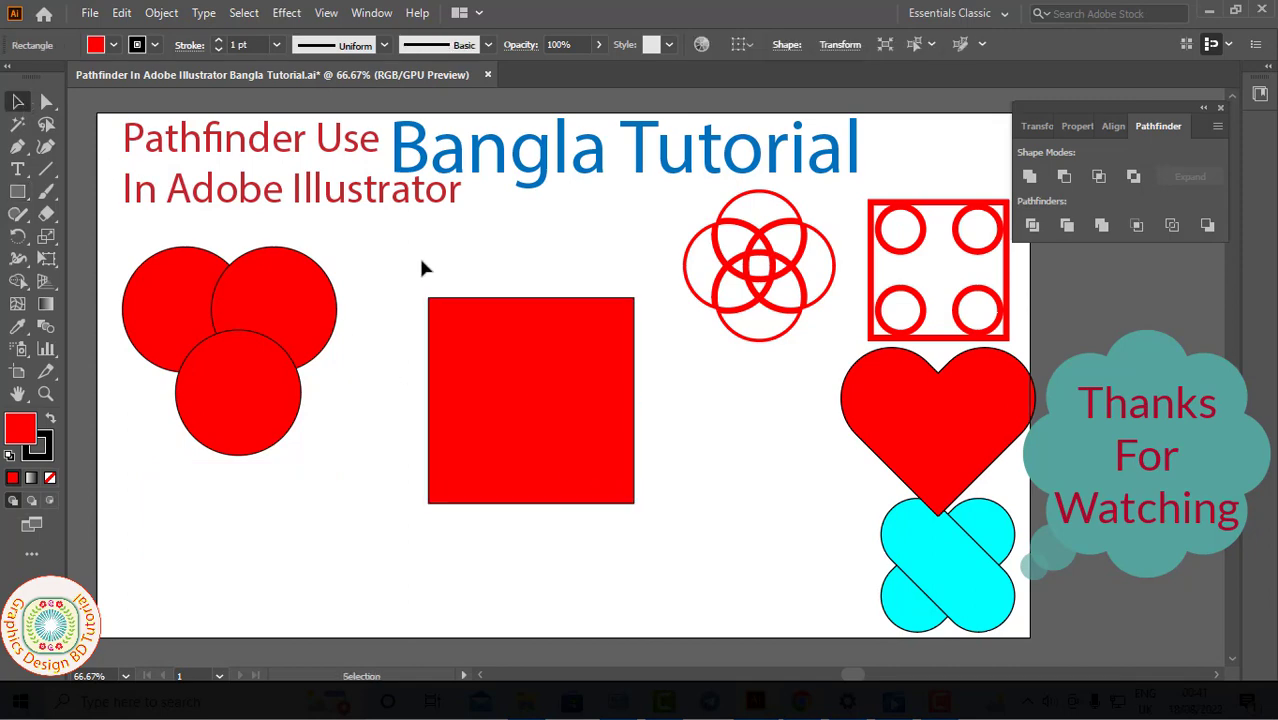
# Draw a small white circle at the square's top-left corner with the Ellipse tool
pyautogui.click(17, 191)
pyautogui.click(74, 238)
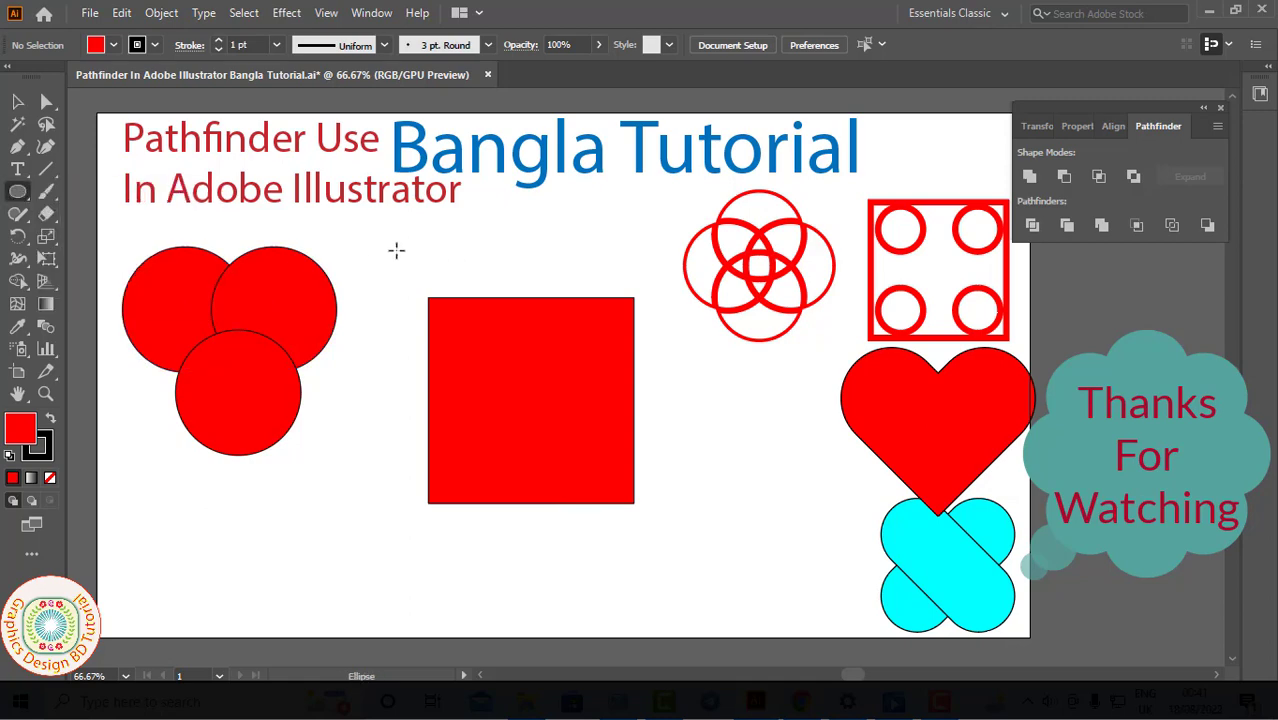
pyautogui.moveTo(397, 249); pyautogui.dragTo(455, 310)
pyautogui.click(15, 101)
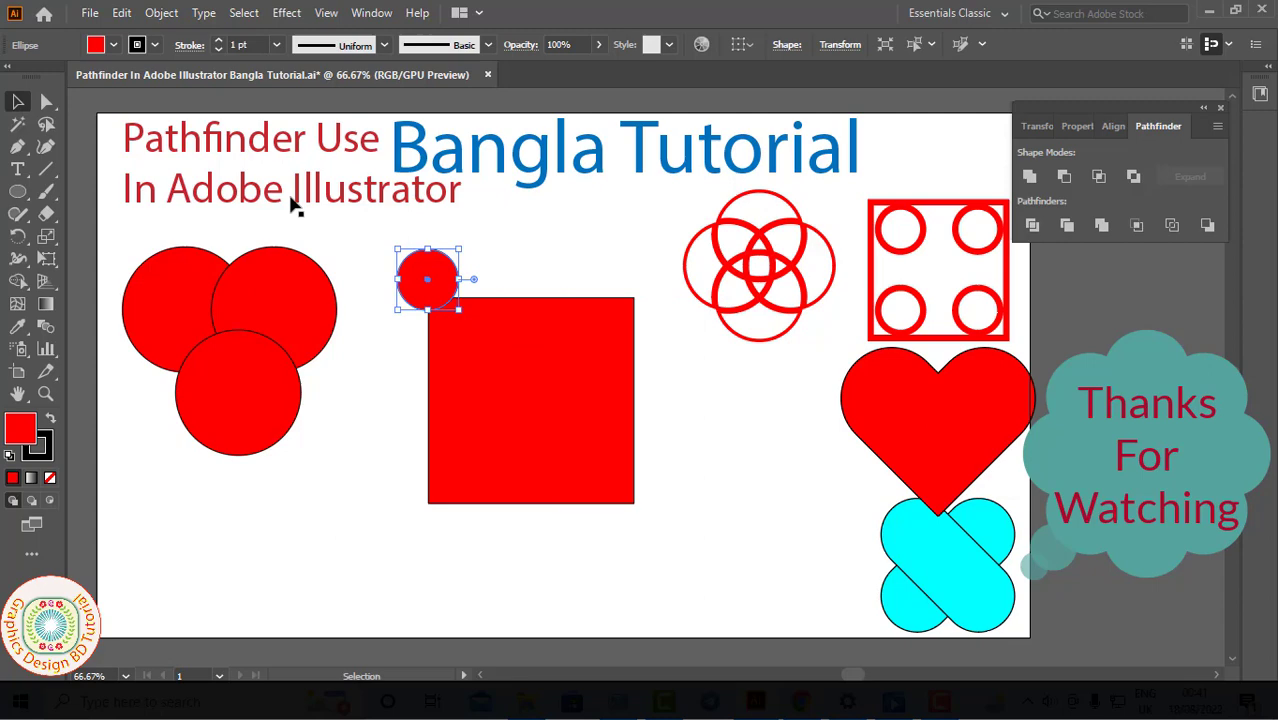
pyautogui.click(113, 44)
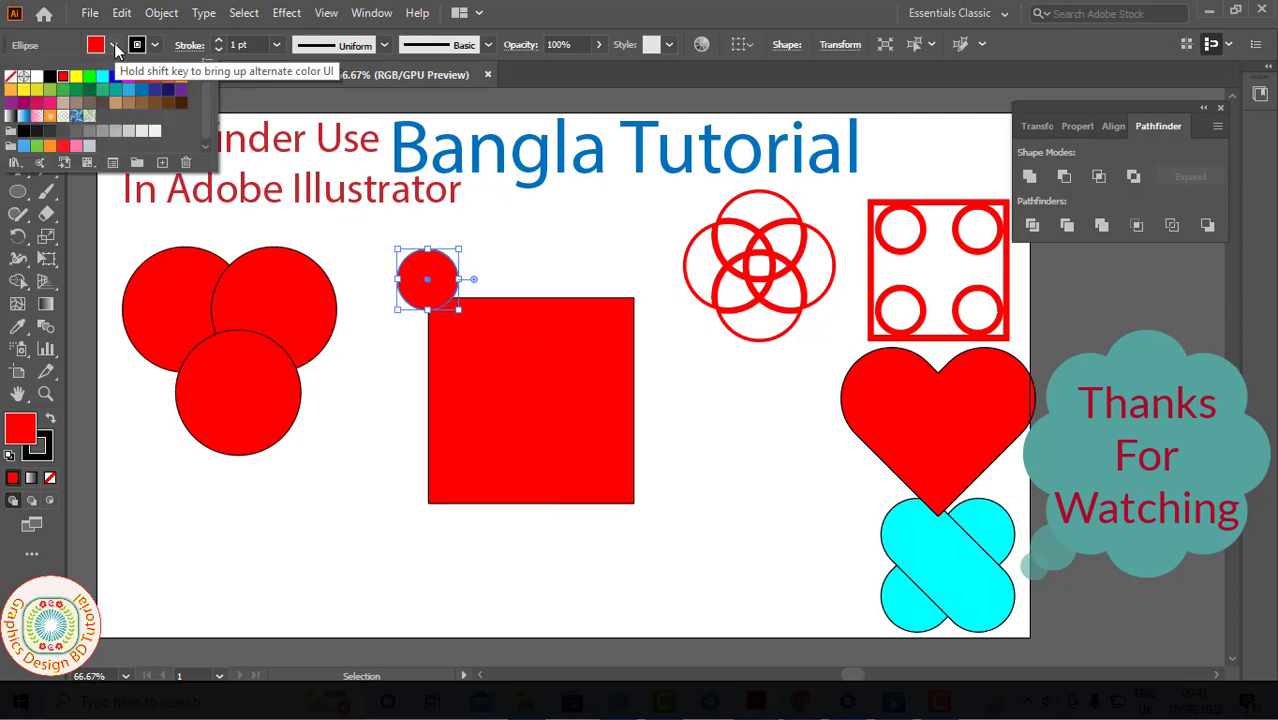
pyautogui.click(36, 85)
# Alt-drag copies of the white circle to the square's other three corners, then select everything
pyautogui.moveTo(434, 298); pyautogui.dragTo(491, 470)
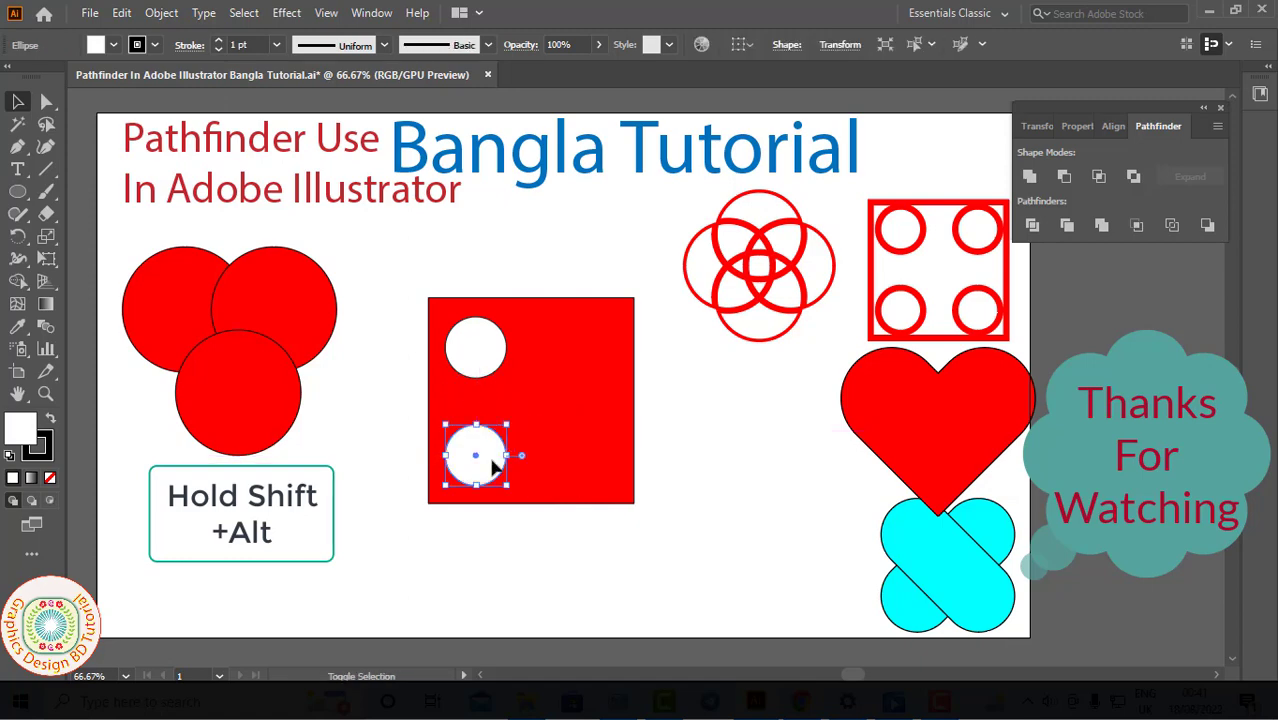
pyautogui.keyDown('shift'); pyautogui.click(474, 360); pyautogui.keyUp('shift')
pyautogui.moveTo(474, 360); pyautogui.dragTo(589, 368)
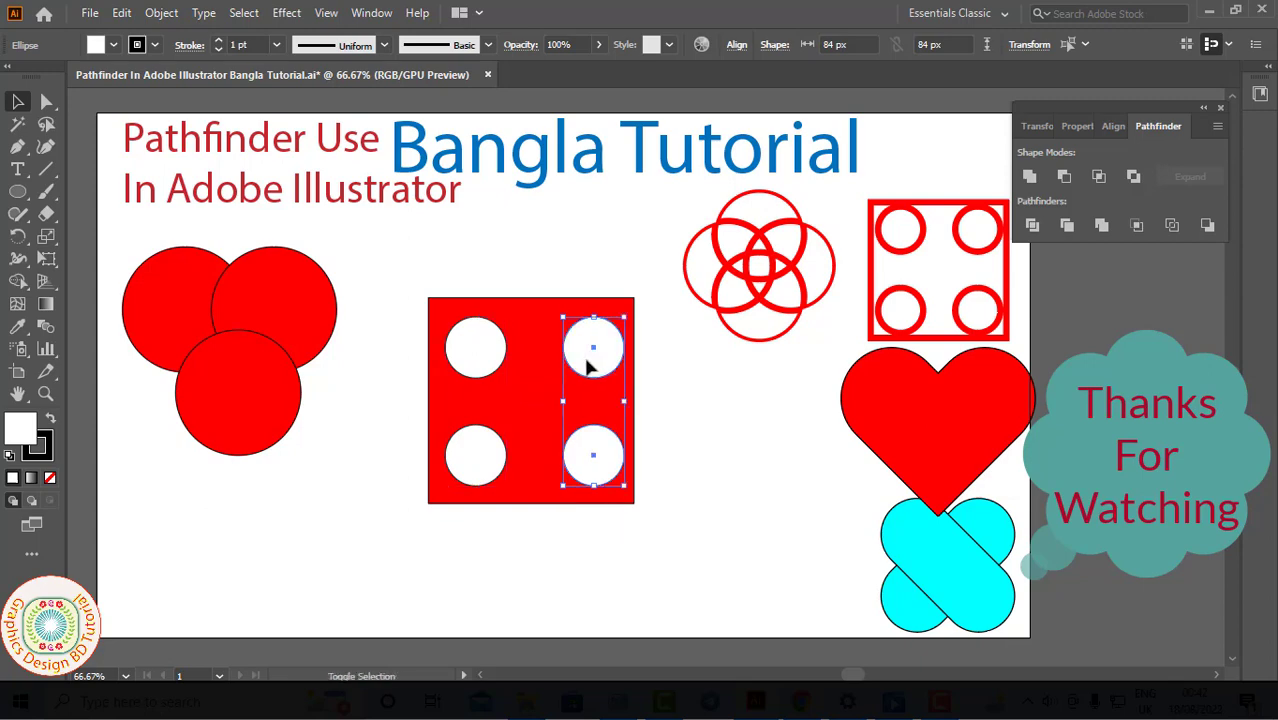
pyautogui.click(669, 407)
pyautogui.moveTo(407, 272); pyautogui.dragTo(650, 513)
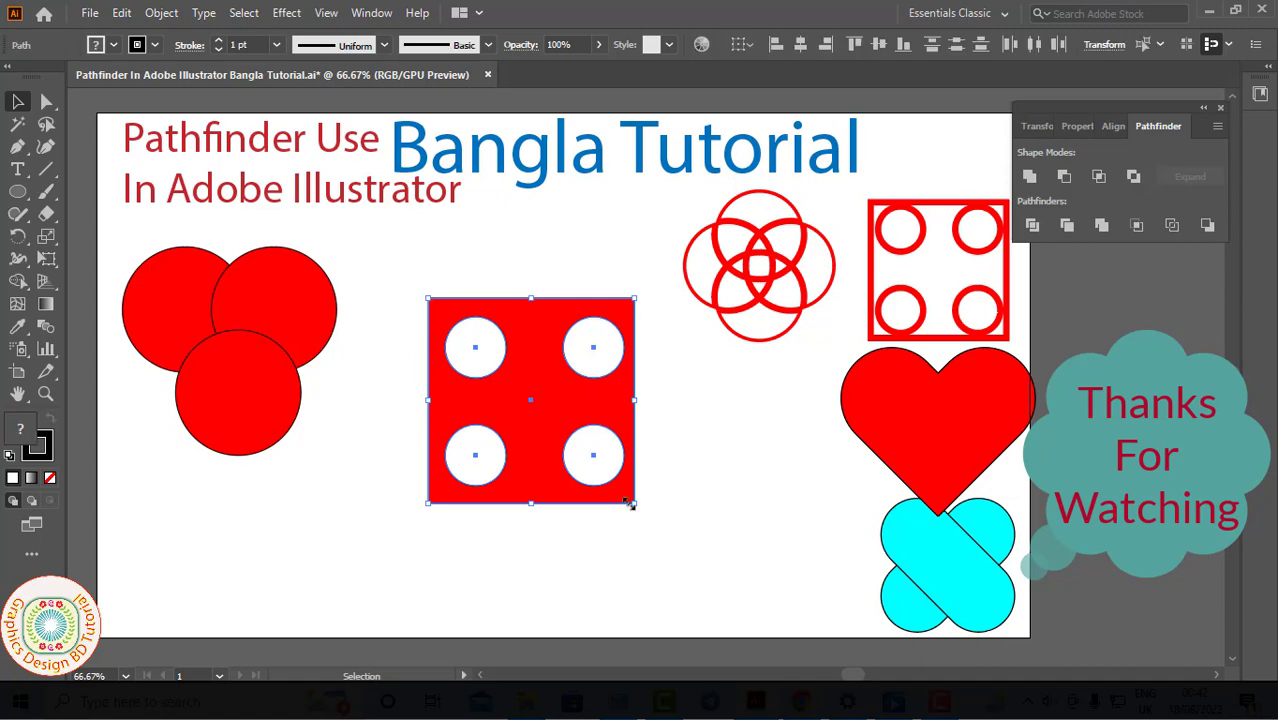
# Apply Minus Front to punch the four circles out of the square, and set its fill to None
pyautogui.click(1065, 179)
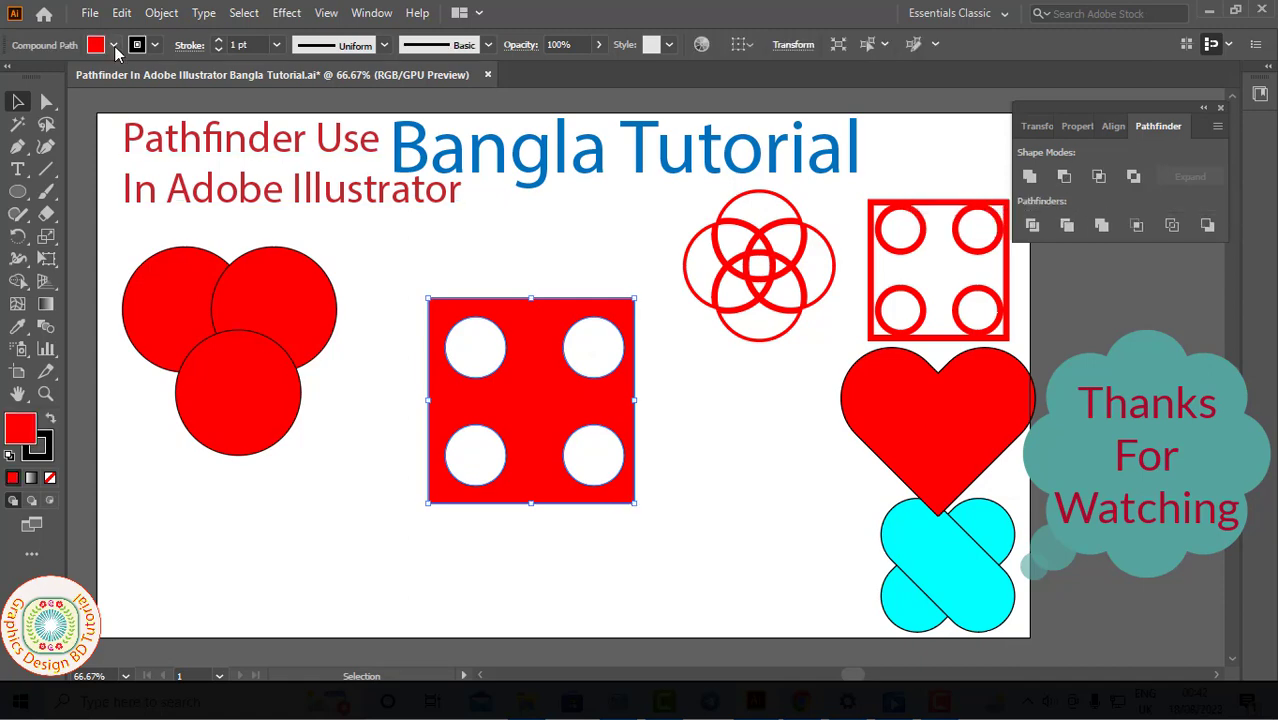
pyautogui.click(113, 44)
pyautogui.click(12, 80)
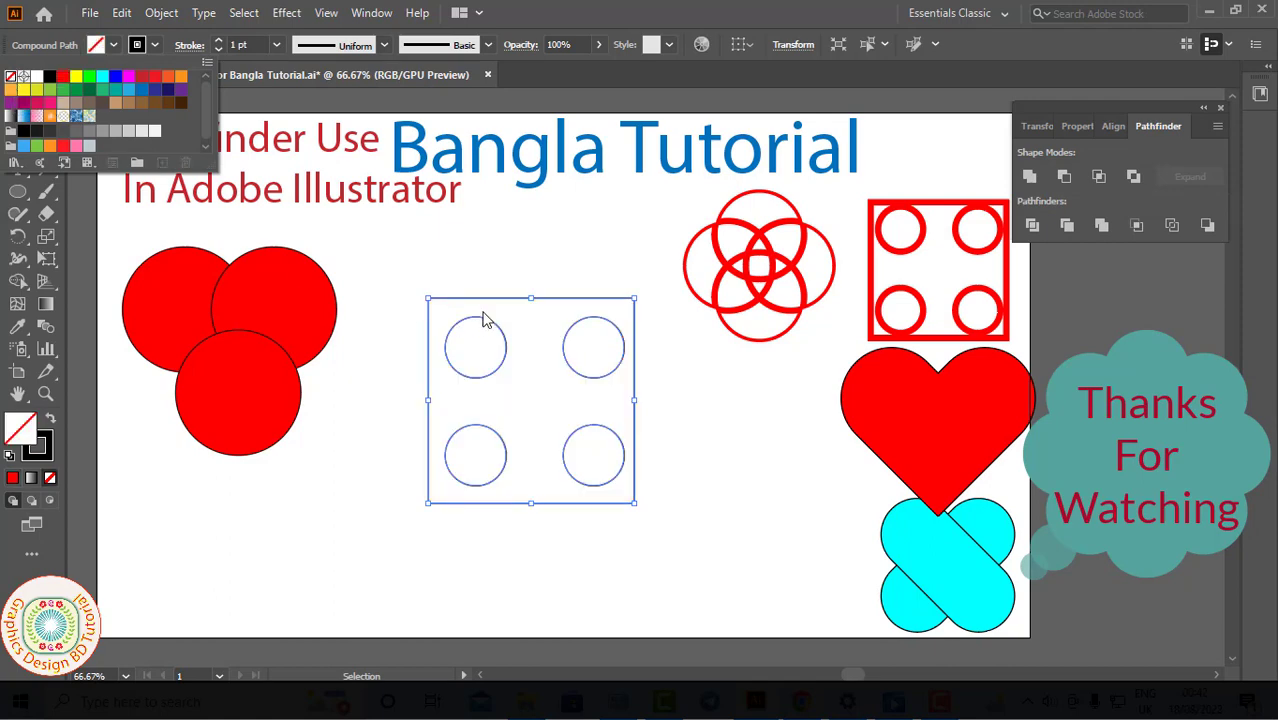
pyautogui.click(218, 41)
# Thicken the cut-out square's black outline to an 11 pt stroke weight, then deselect it
pyautogui.click(218, 41)
pyautogui.click(218, 41)
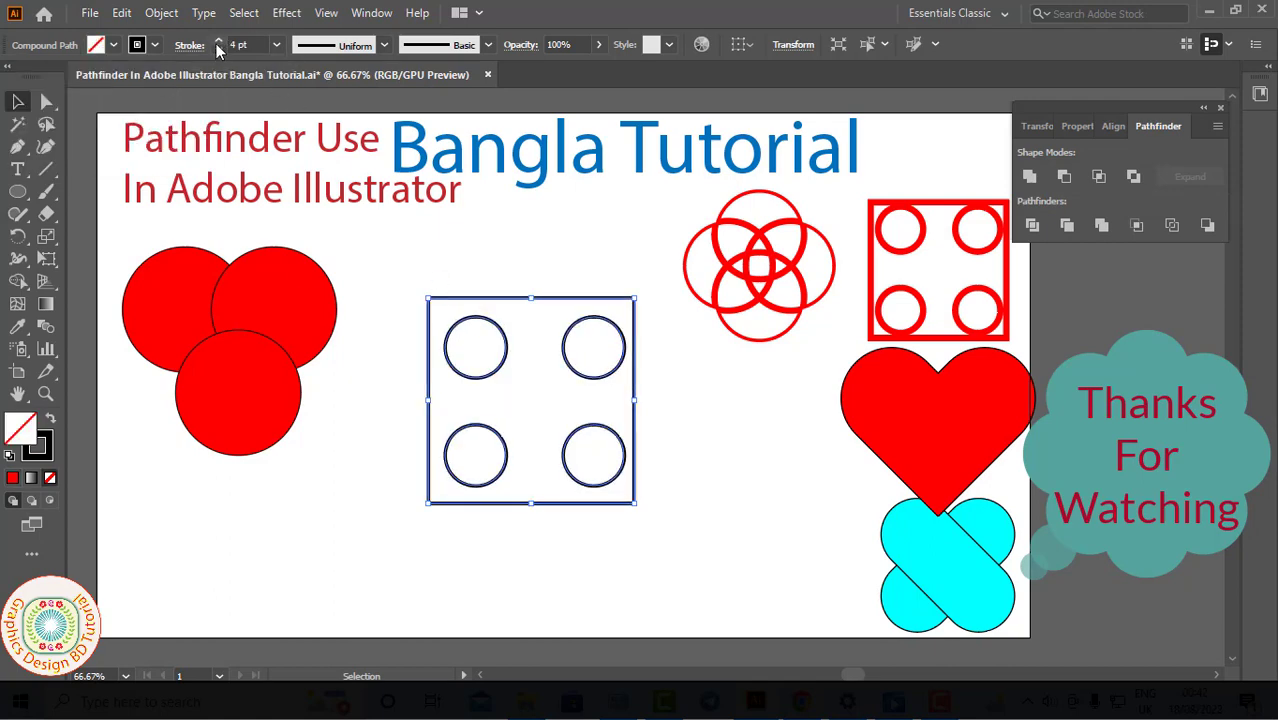
pyautogui.click(218, 41)
pyautogui.click(218, 41)
pyautogui.click(218, 41)
pyautogui.click(218, 50)
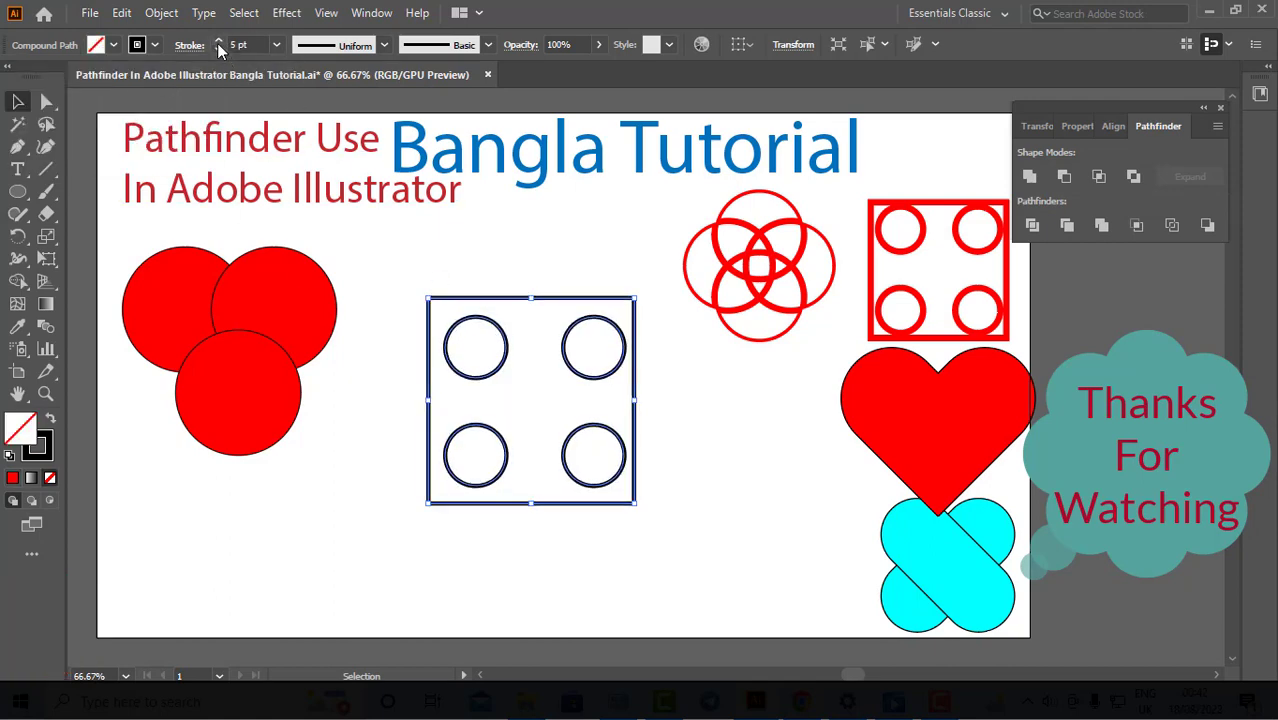
pyautogui.click(218, 41)
pyautogui.click(218, 41)
pyautogui.click(218, 41)
pyautogui.click(218, 41)
pyautogui.click(218, 41)
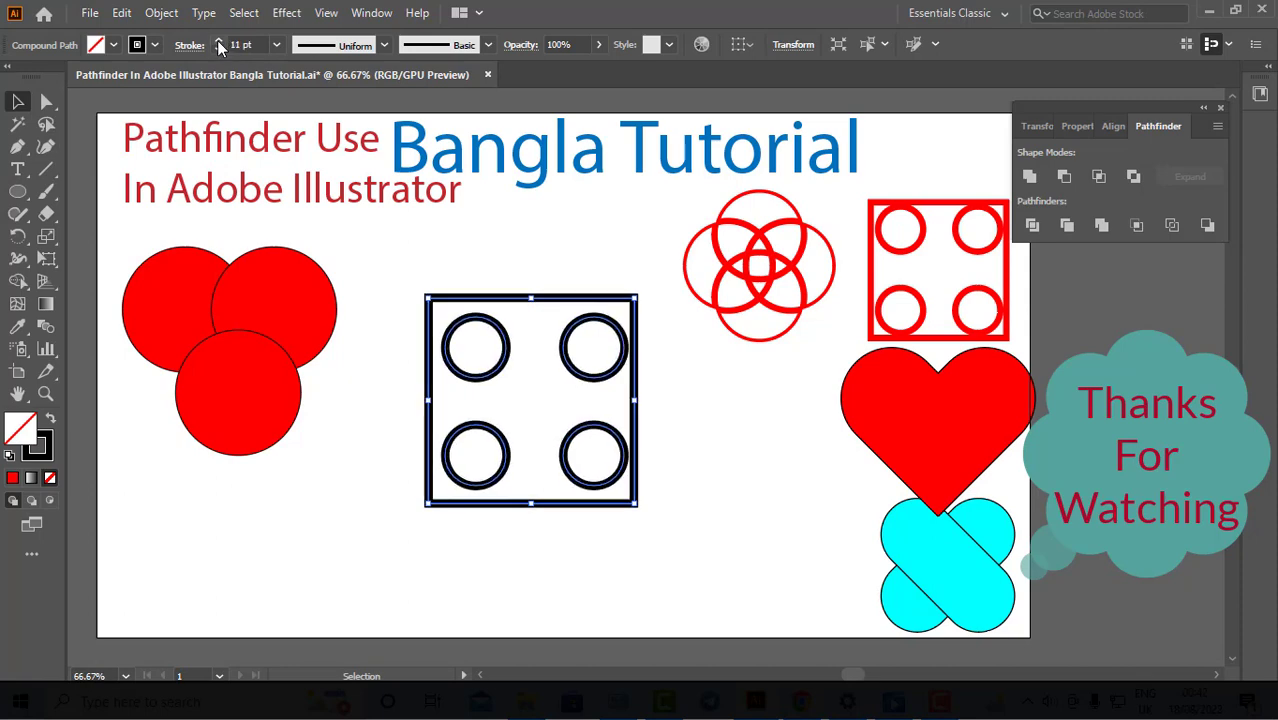
pyautogui.click(218, 41)
pyautogui.click(218, 41)
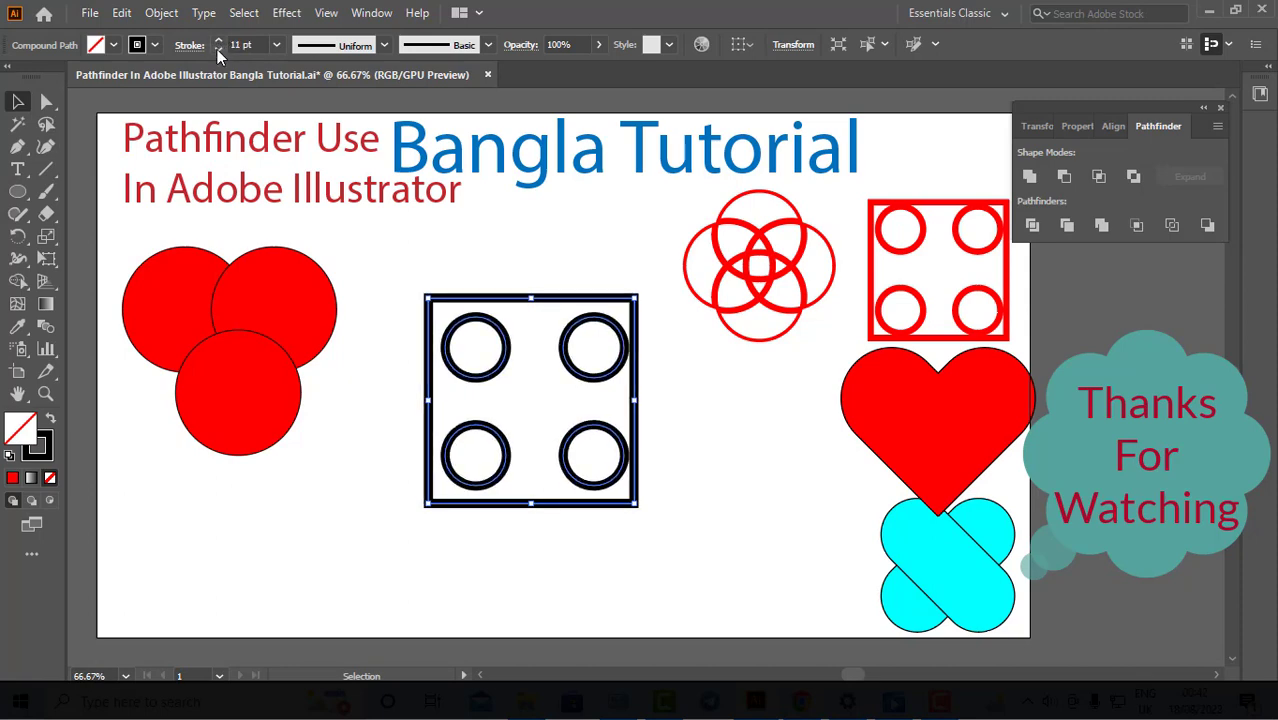
pyautogui.click(514, 262)
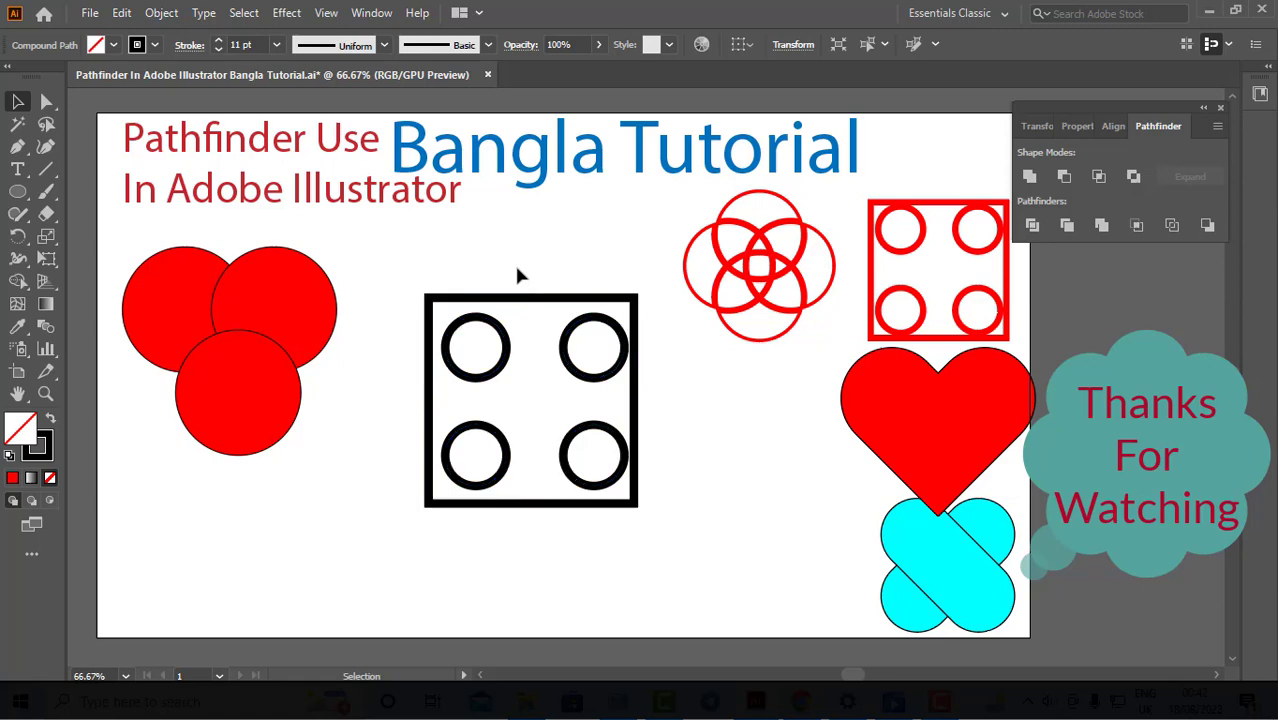